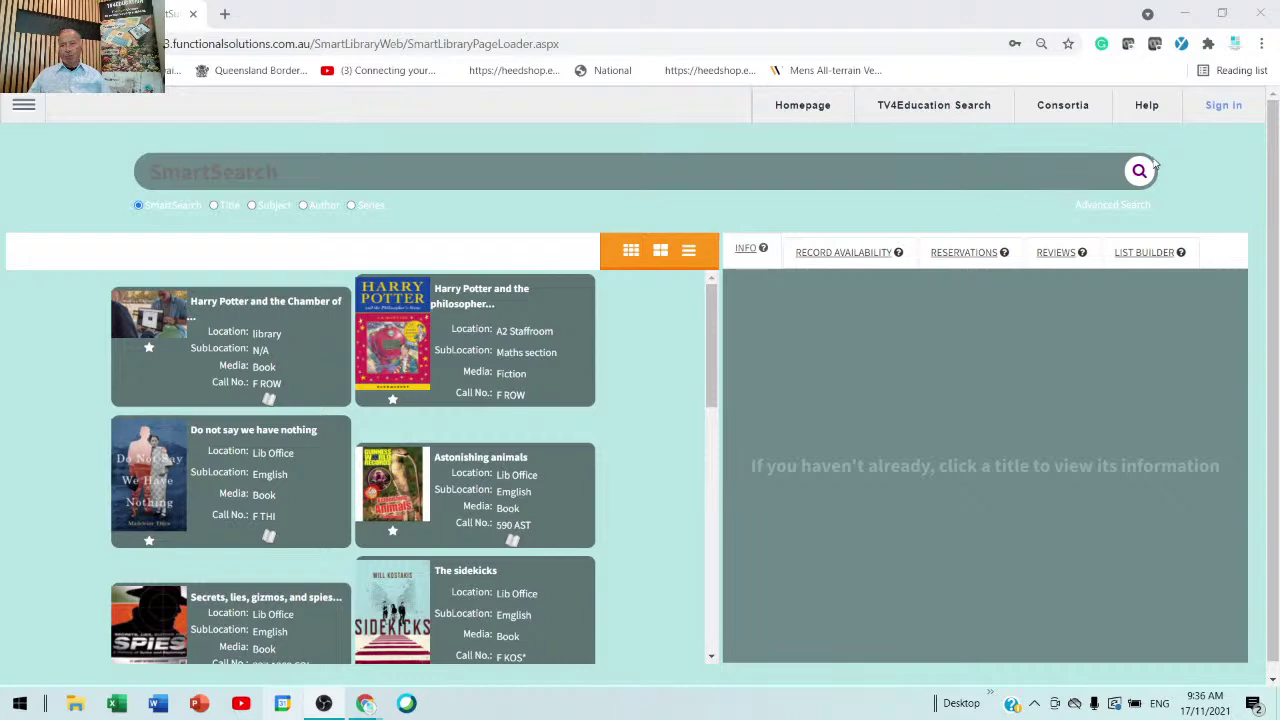
# - Sign in with the library username and password, then scroll the video results
pyautogui.click(1222, 116)
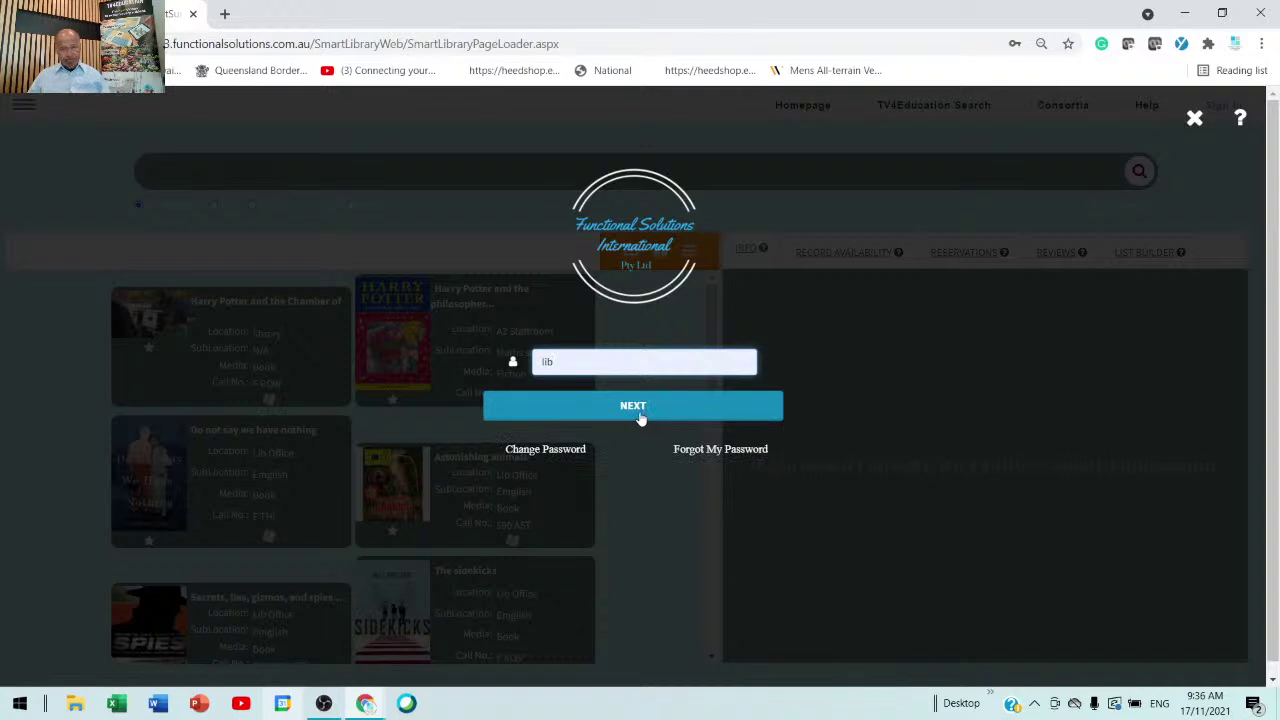
pyautogui.click(640, 418)
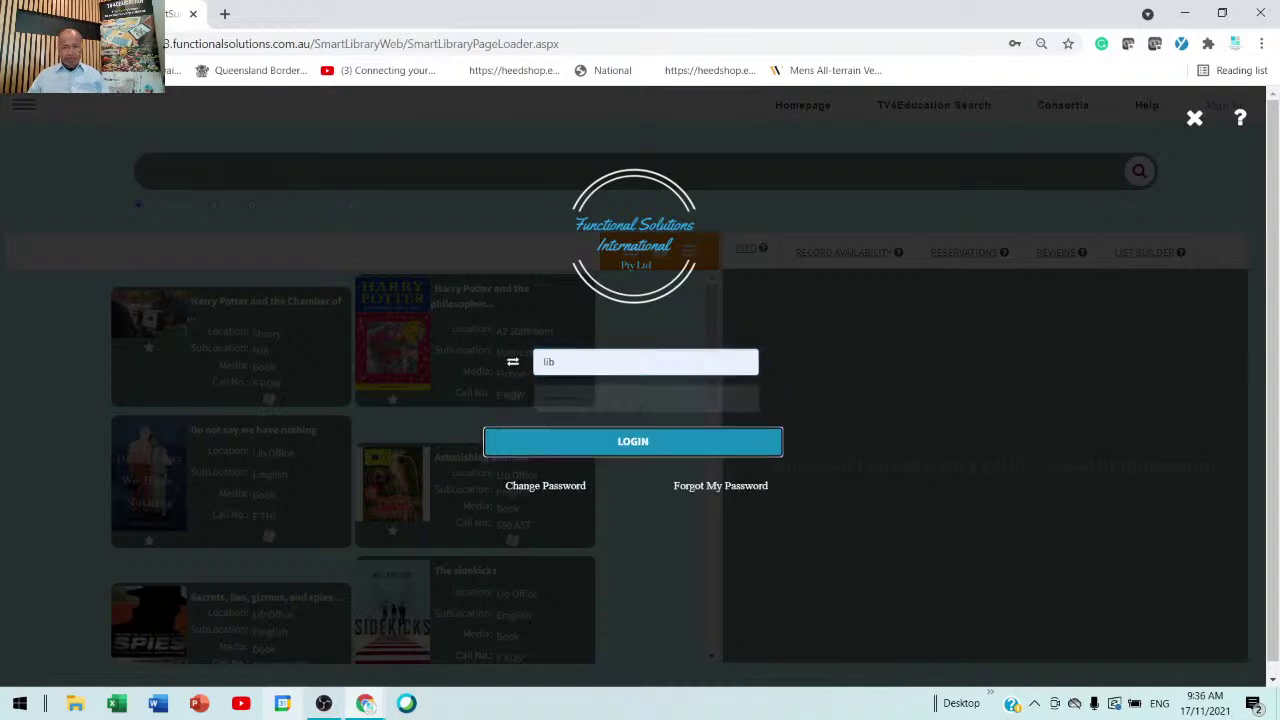
pyautogui.click(620, 468)
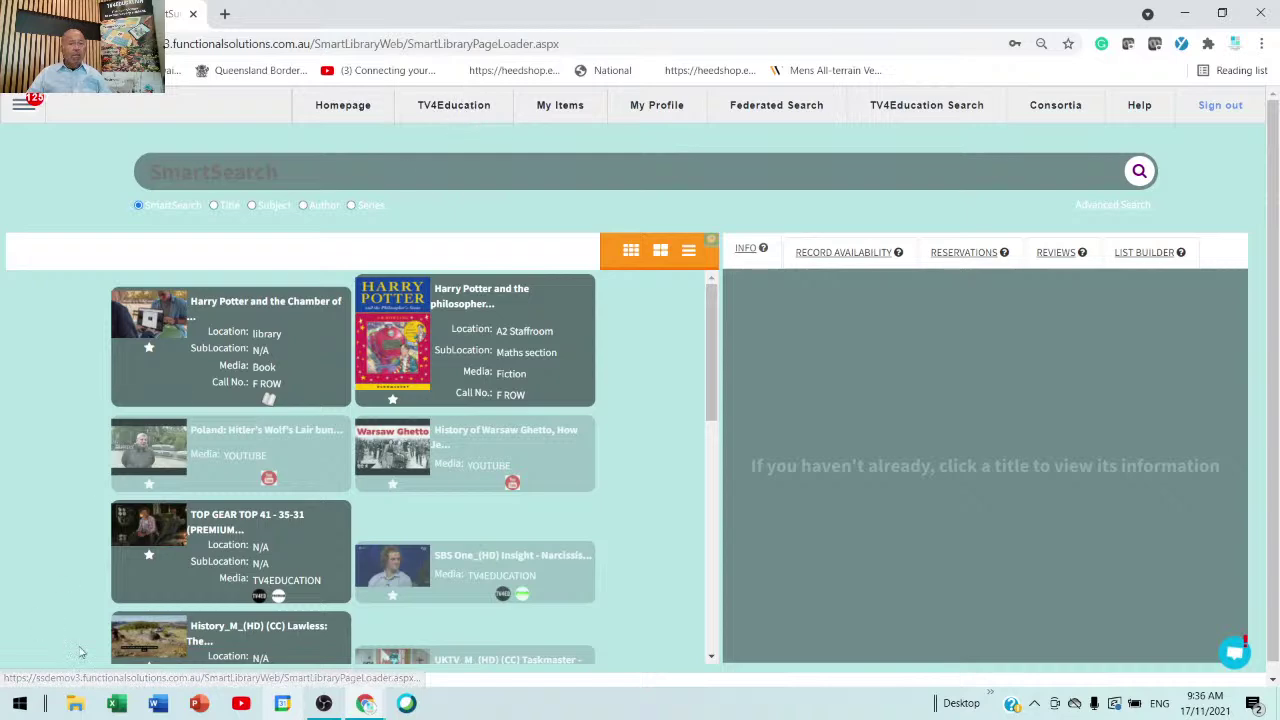
pyautogui.scroll(-2, 320, 545)
# - Play the TOP GEAR programme in the preview panel, then show TV4Education Search results
pyautogui.click(225, 388)
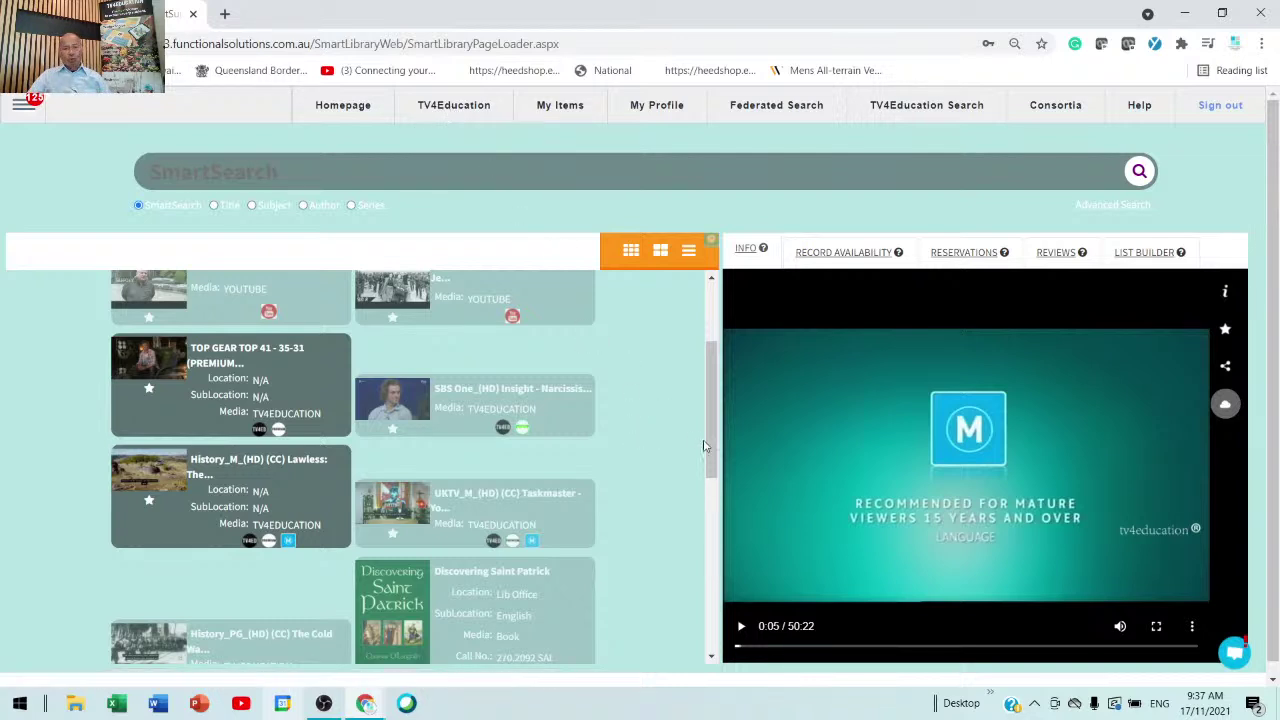
pyautogui.moveTo(711, 445); pyautogui.dragTo(709, 372)
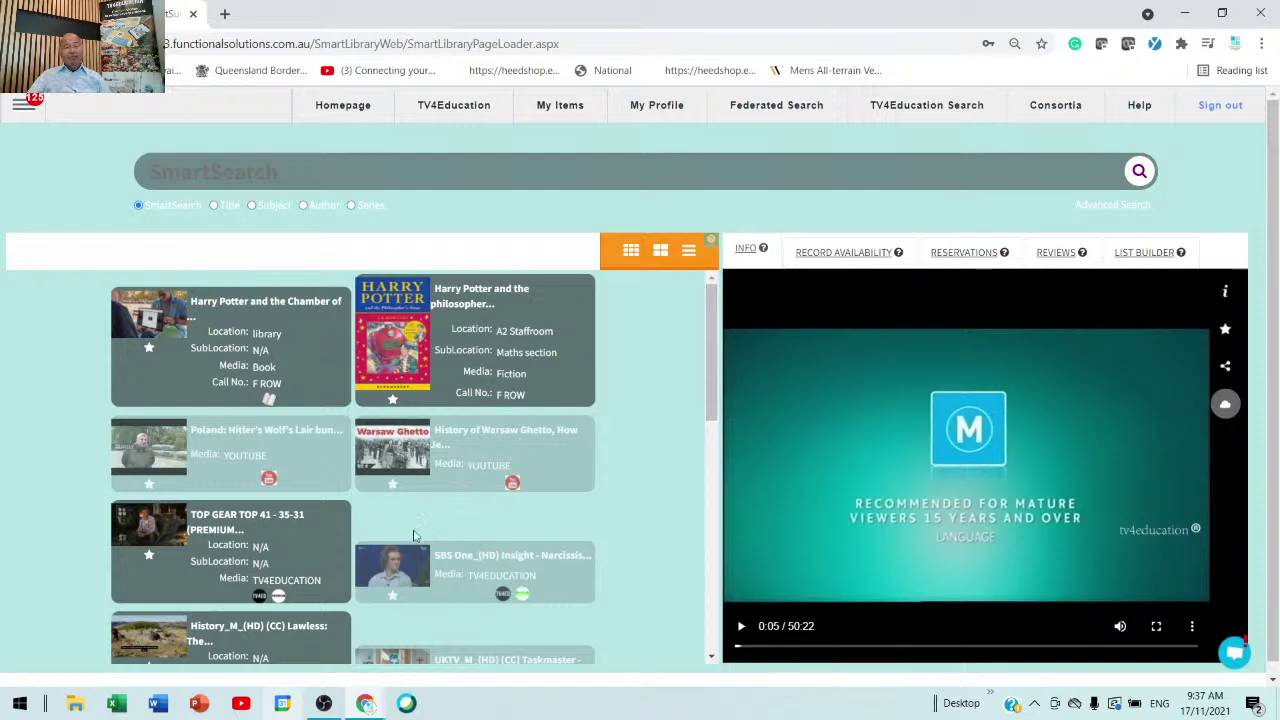
pyautogui.scroll(-6, 456, 528)
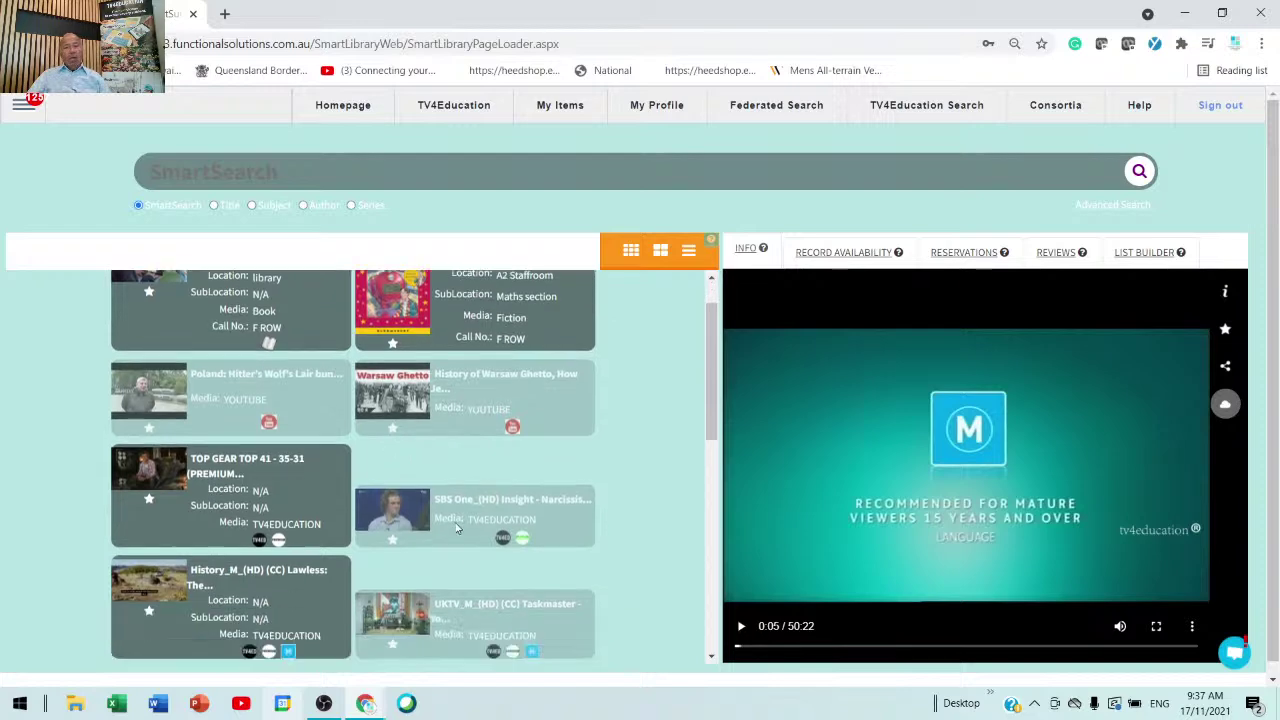
pyautogui.scroll(3, 456, 528)
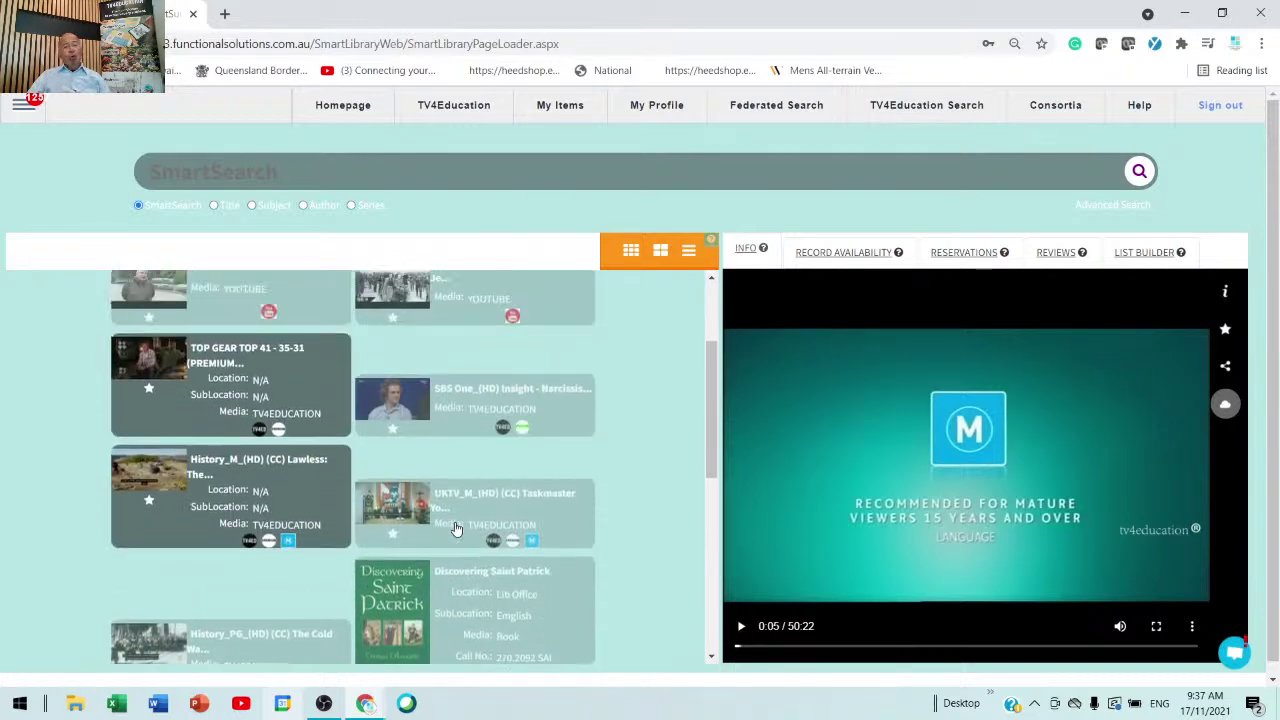
pyautogui.click(932, 115)
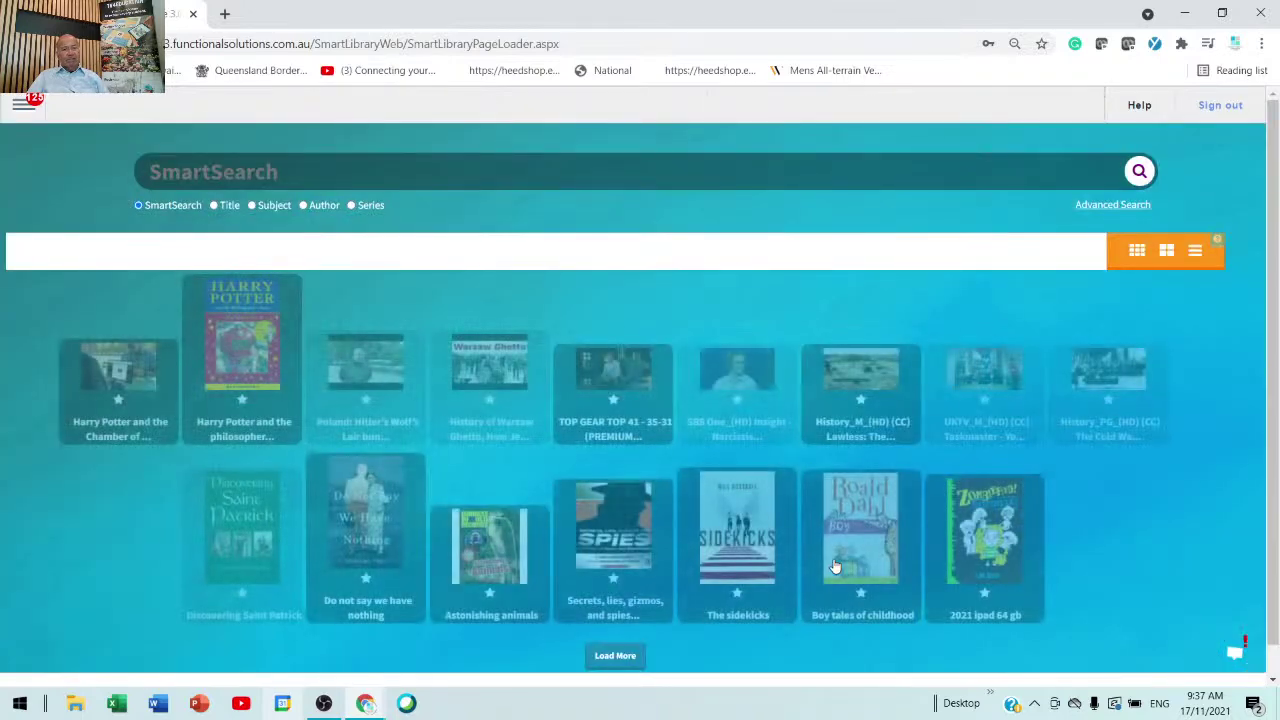
# - Load more titles, play and close the Warsaw Ghetto video, and bring up the main menu
pyautogui.click(608, 655)
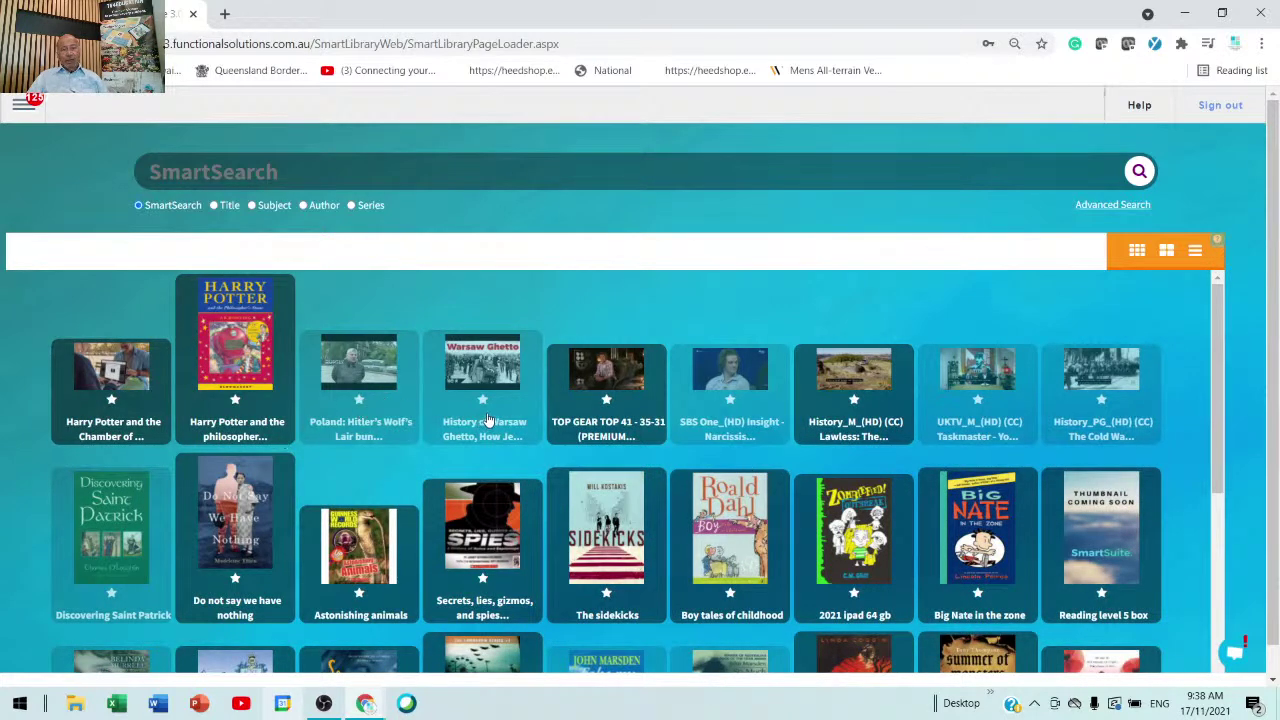
pyautogui.click(487, 419)
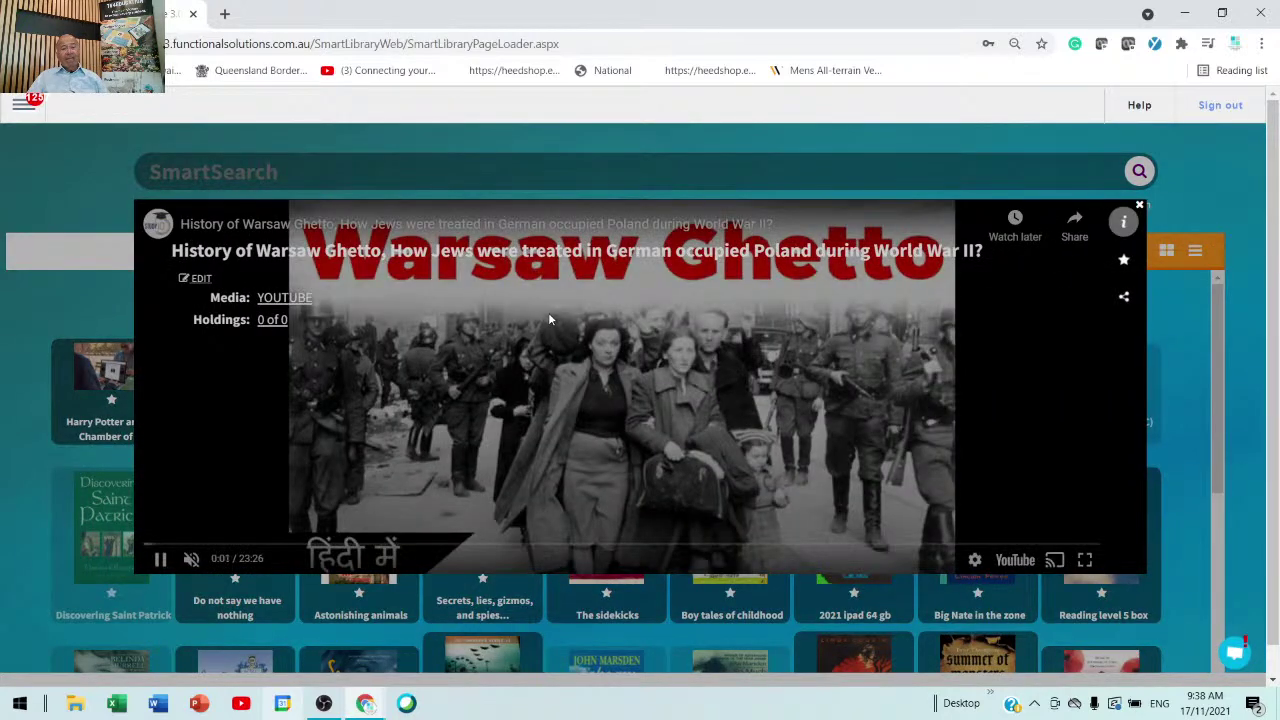
pyautogui.click(1139, 206)
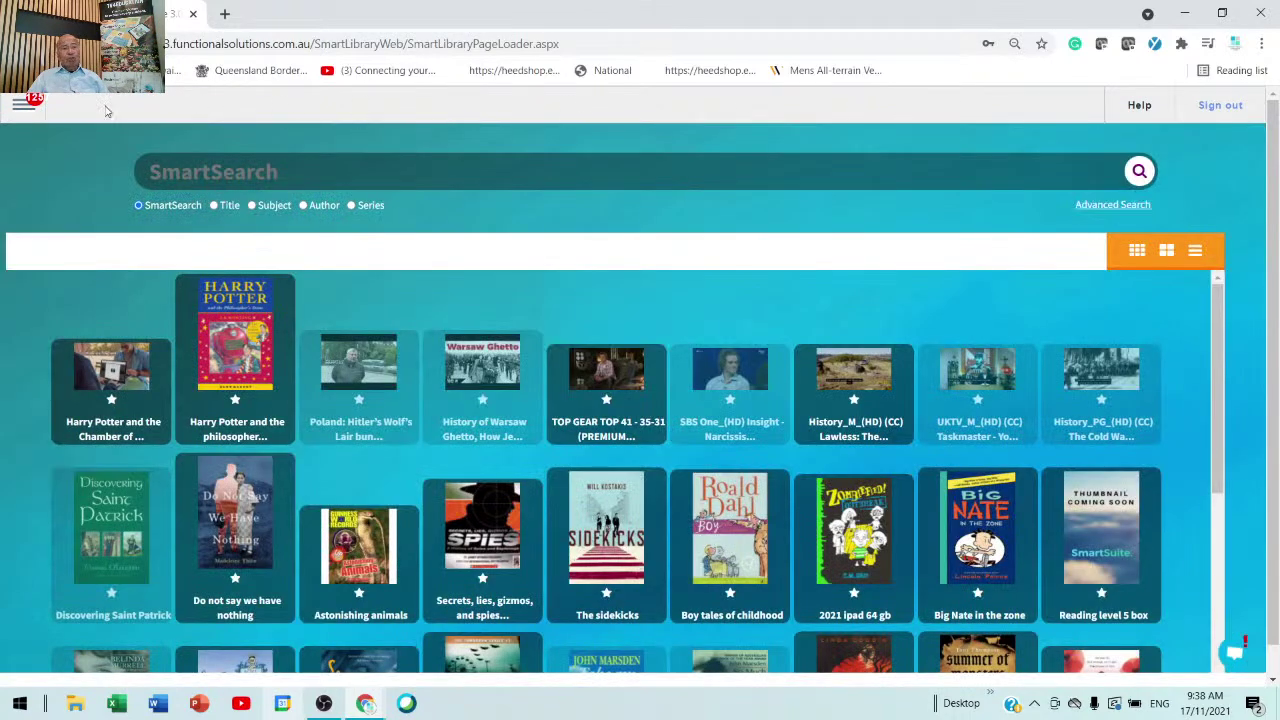
pyautogui.click(18, 108)
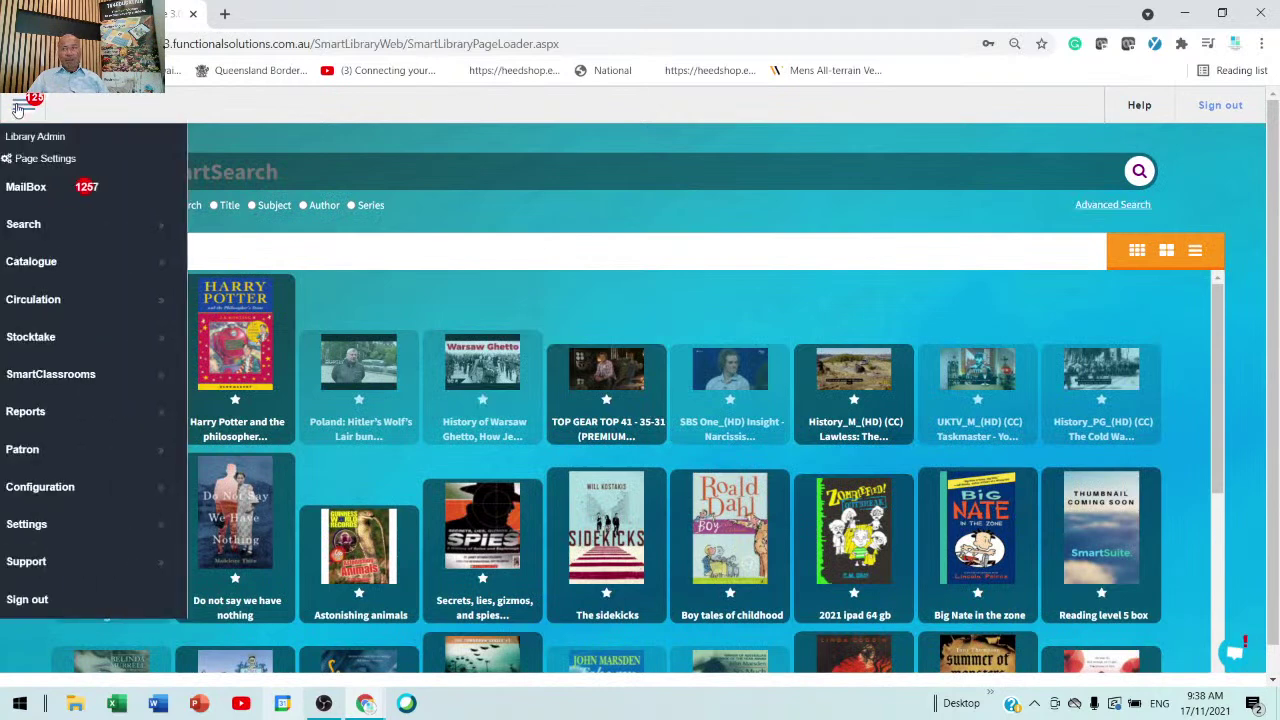
# - Go to Search > School's Collection, then bring the blank Word document forward
pyautogui.click(50, 232)
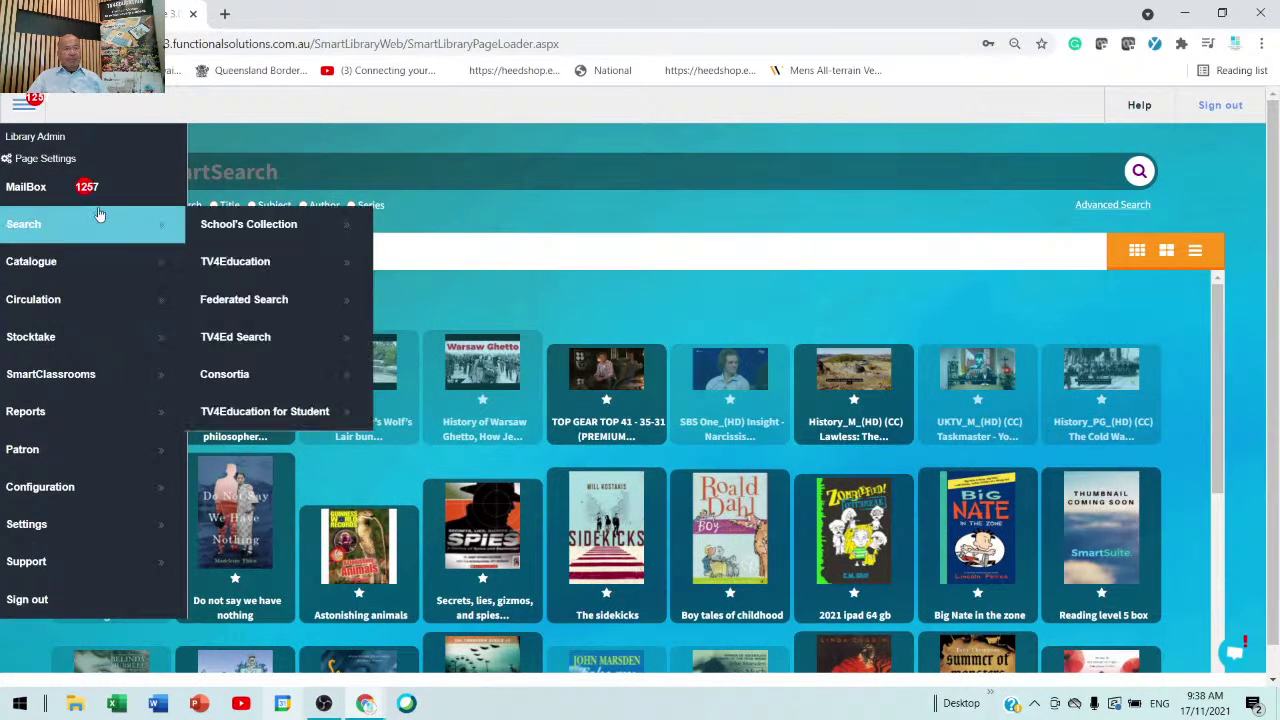
pyautogui.click(297, 226)
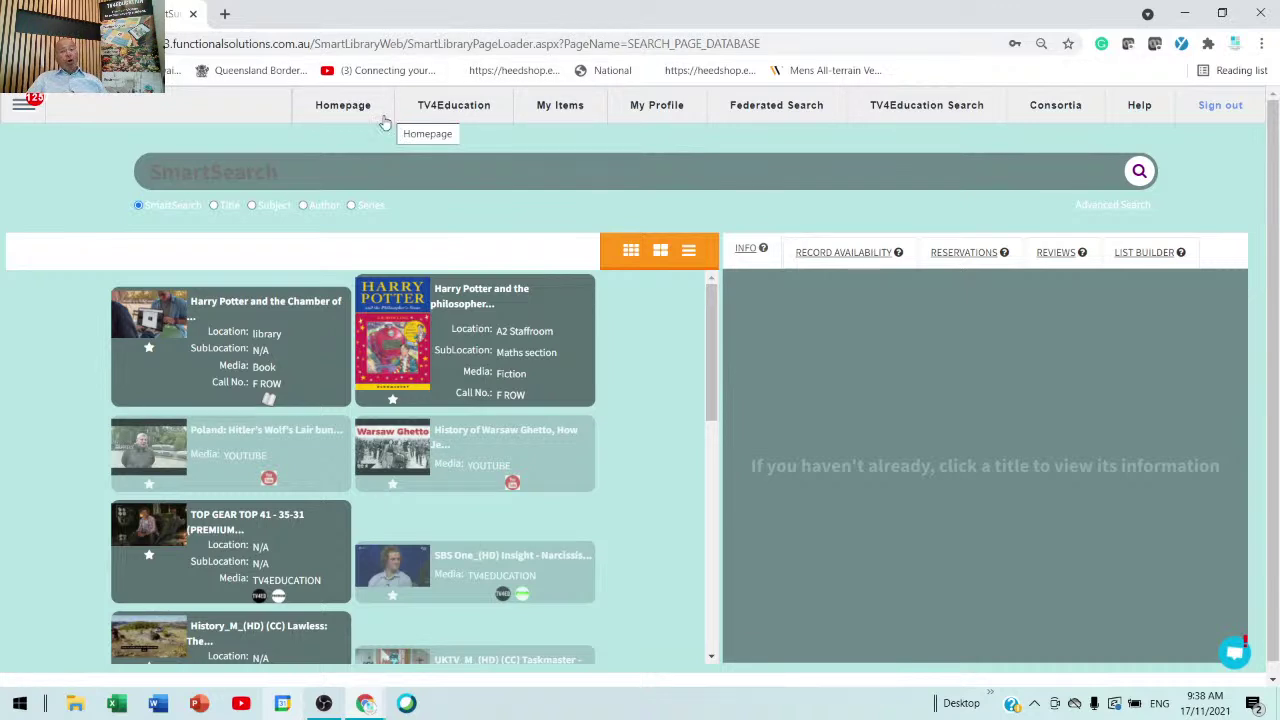
pyautogui.click(157, 705)
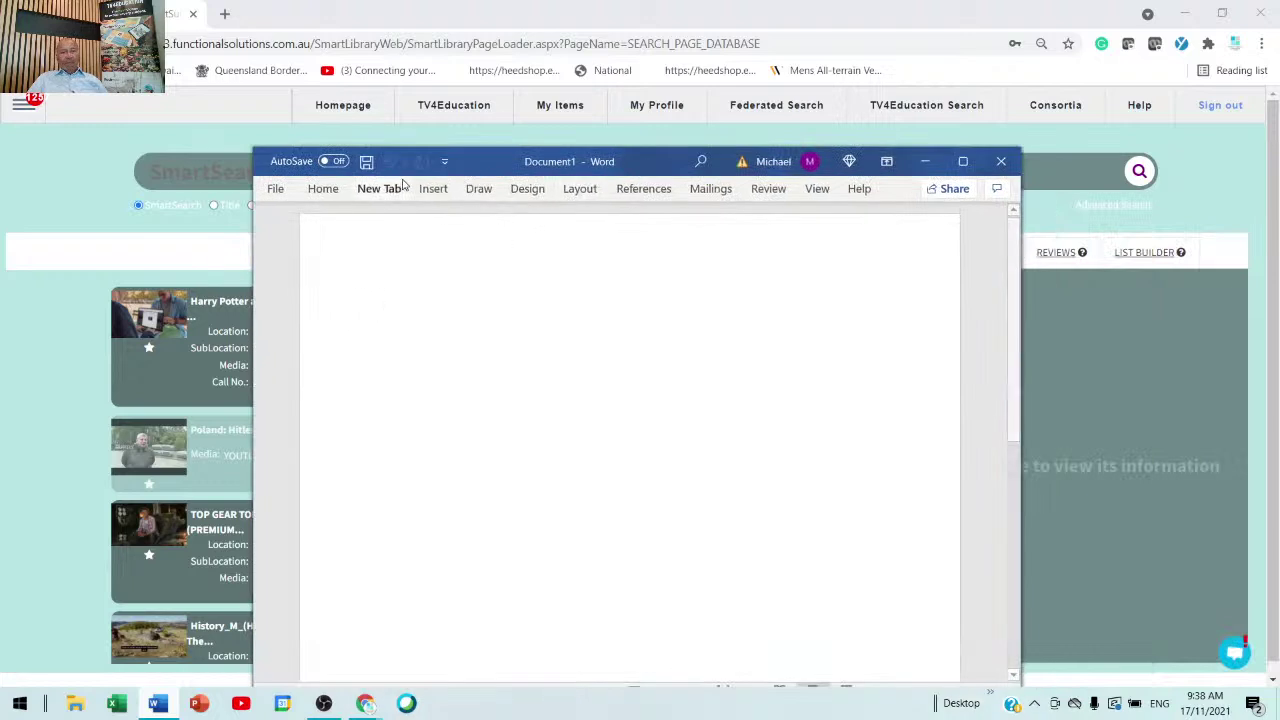
# - Set the Word font size to 22 points
pyautogui.click(273, 190)
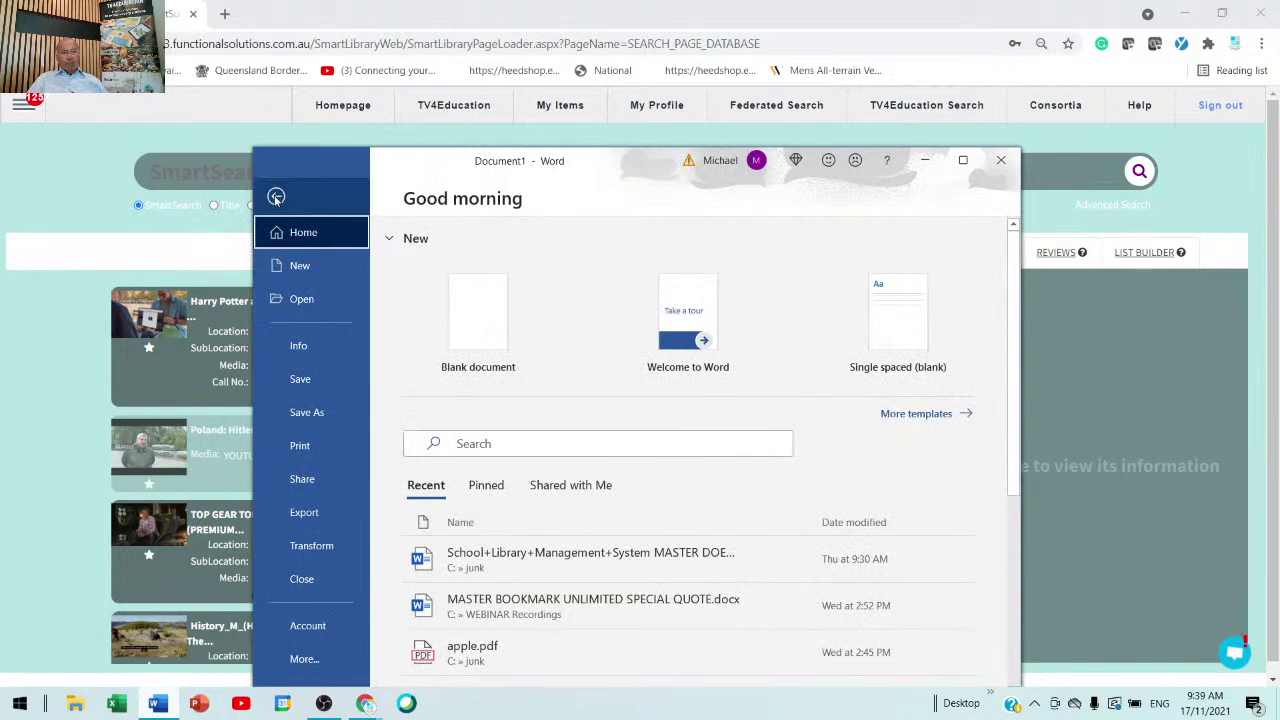
pyautogui.click(276, 197)
pyautogui.click(328, 193)
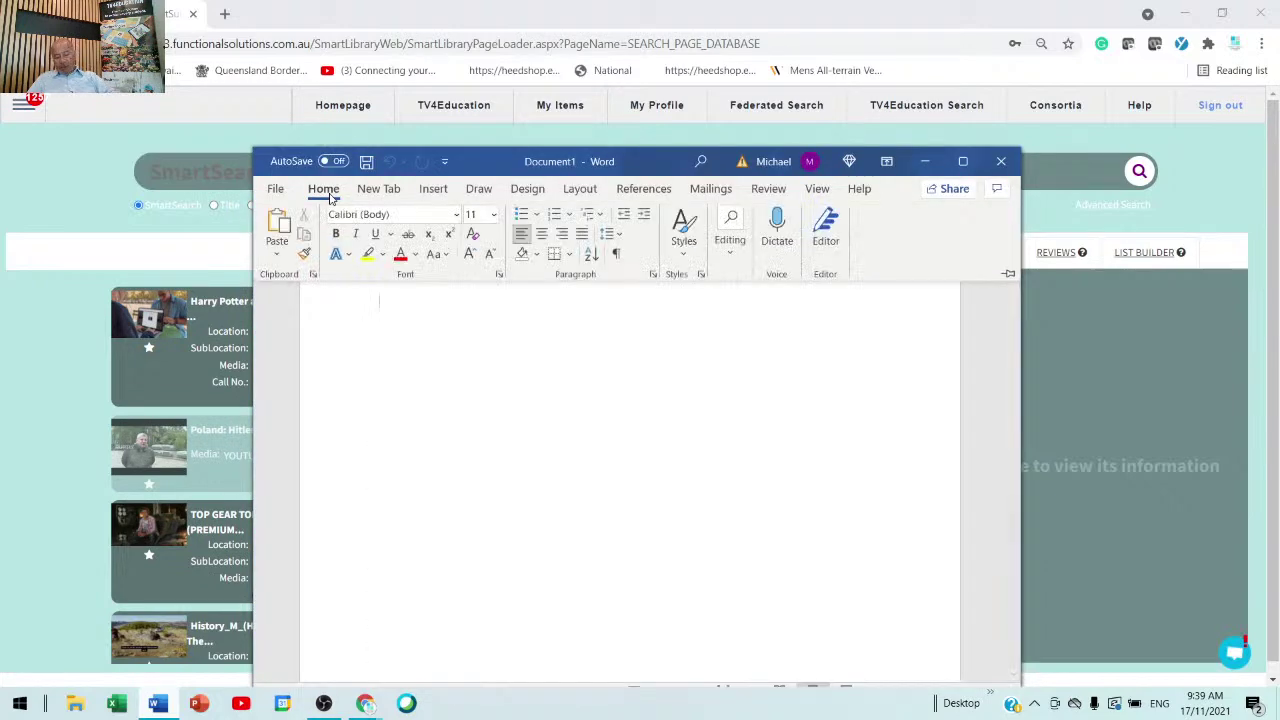
pyautogui.click(492, 218)
pyautogui.press('Escape')
pyautogui.write('22')
pyautogui.press('Return')
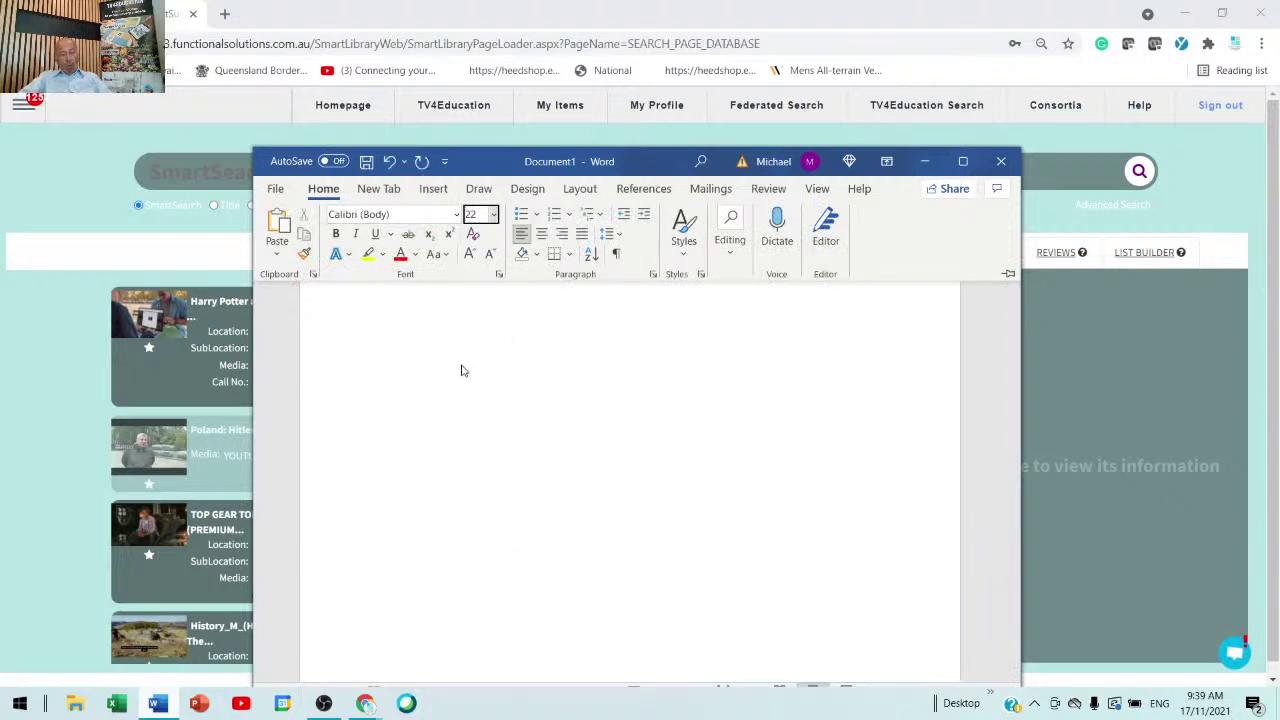
# - Try an 1800-point font size, dismiss the limit warning, and type the support phone number
pyautogui.hotkey('ctrl', 'shift', 'p')
pyautogui.write('1800')
pyautogui.press('Return')
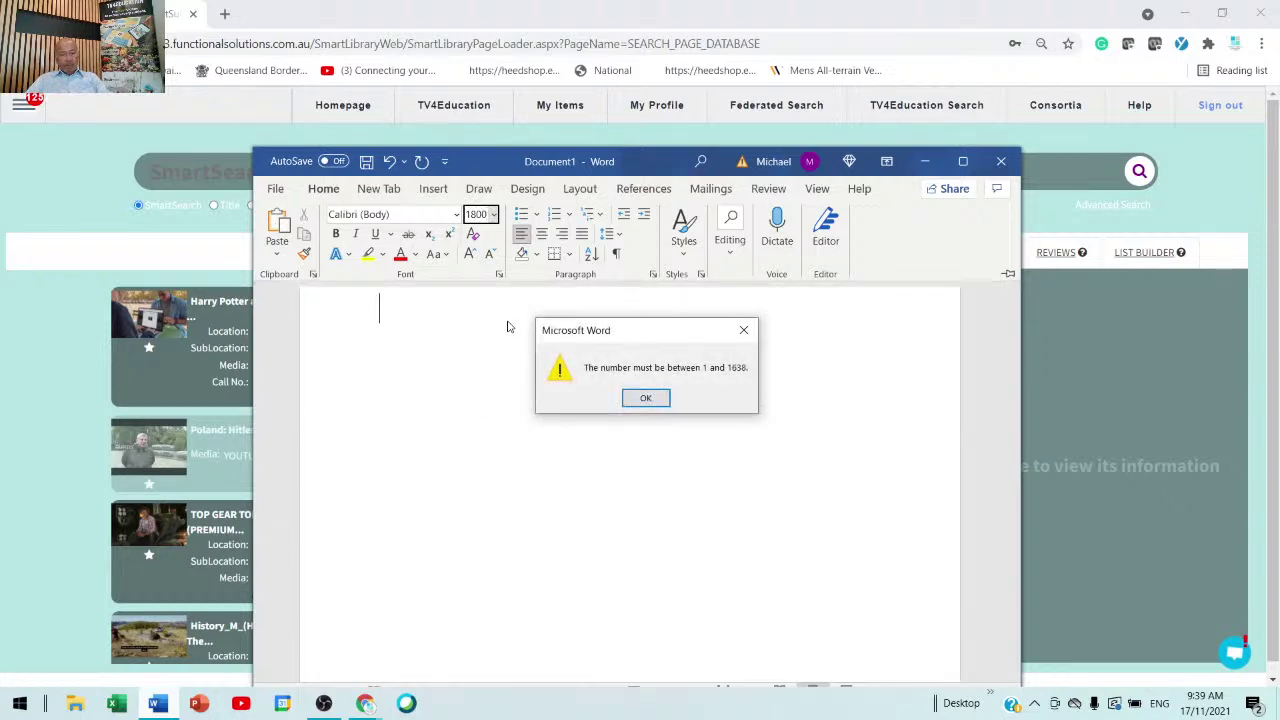
pyautogui.click(645, 398)
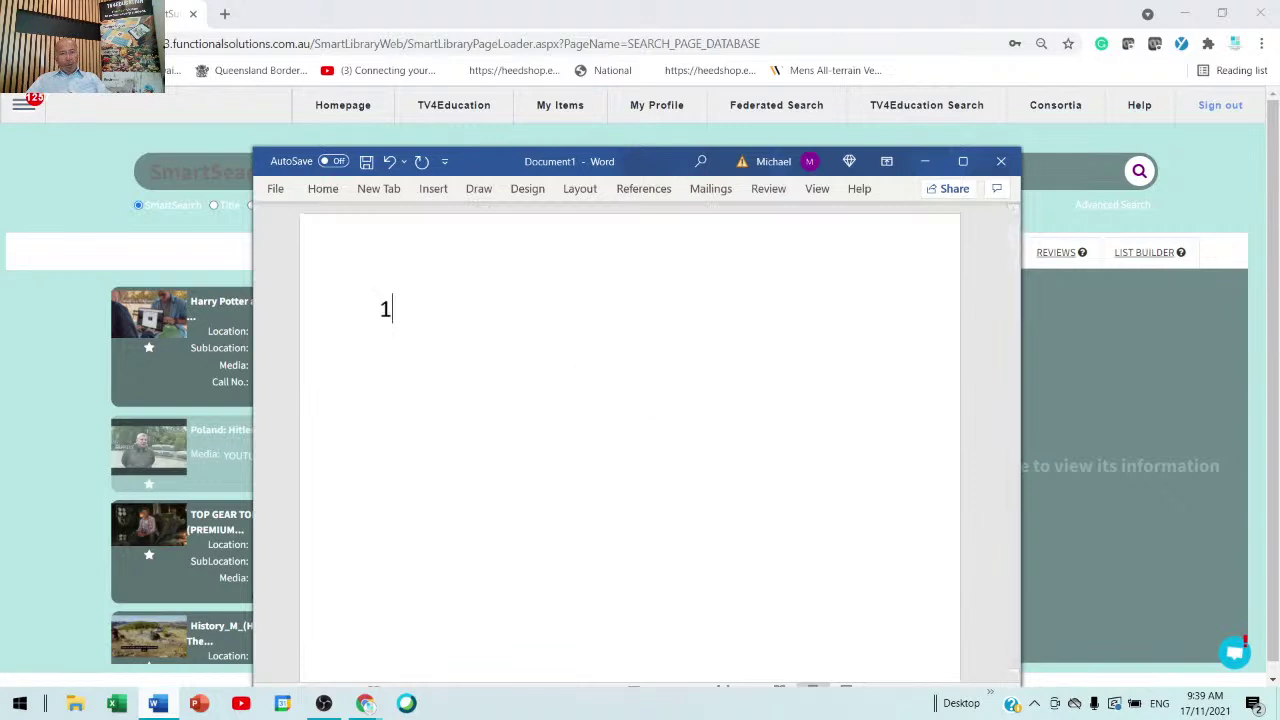
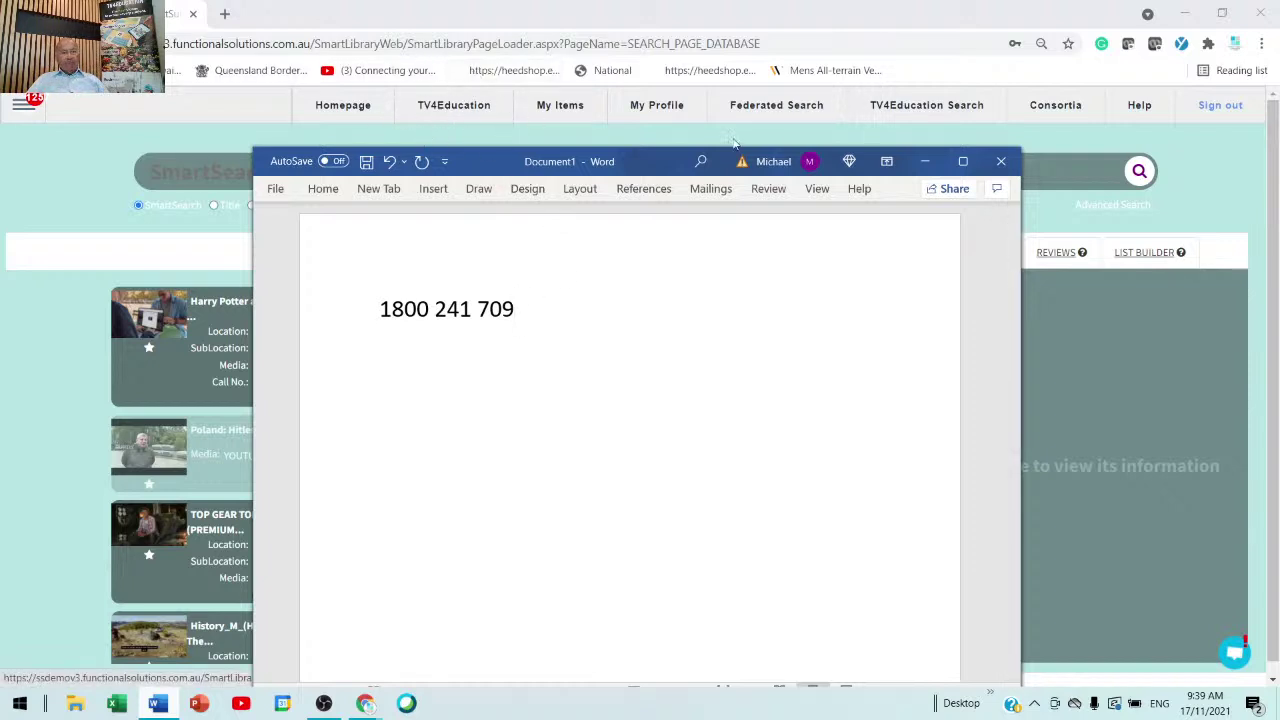
pyautogui.click(1221, 168)
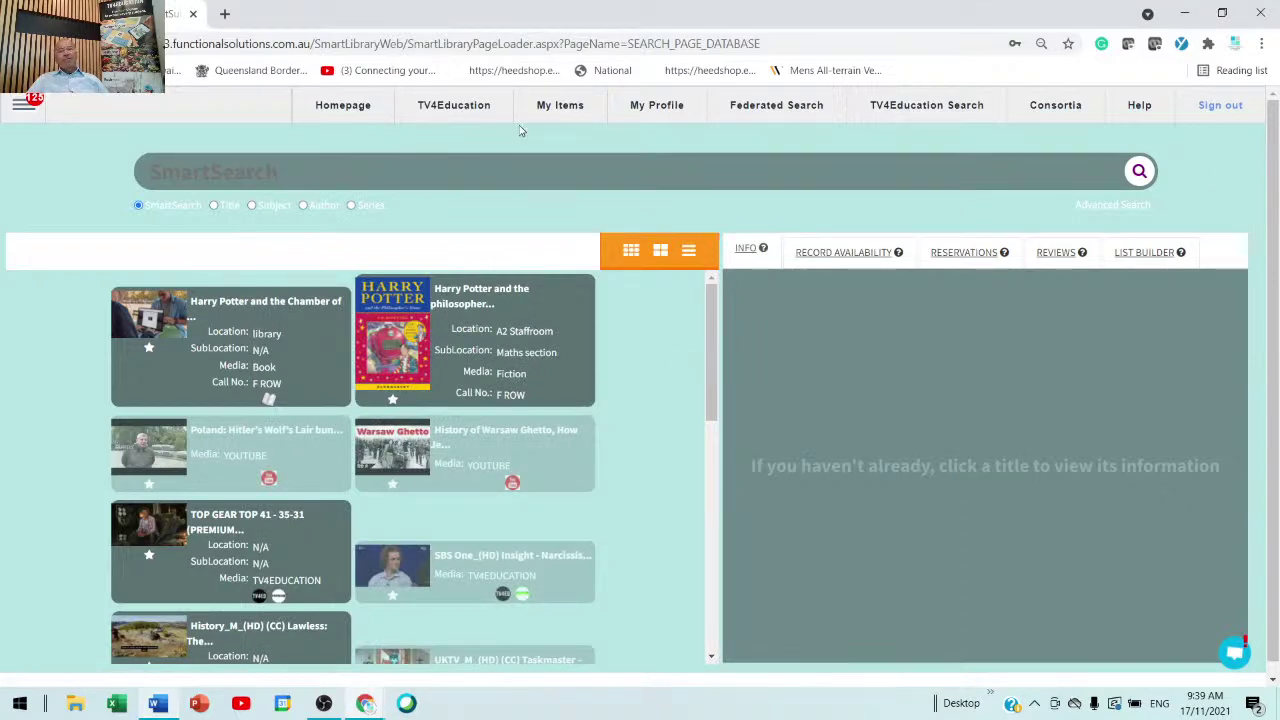
# - Run a title-only search for a gibberish string and highlight the 'No more results found.' message
pyautogui.scroll(-5, 172, 503)
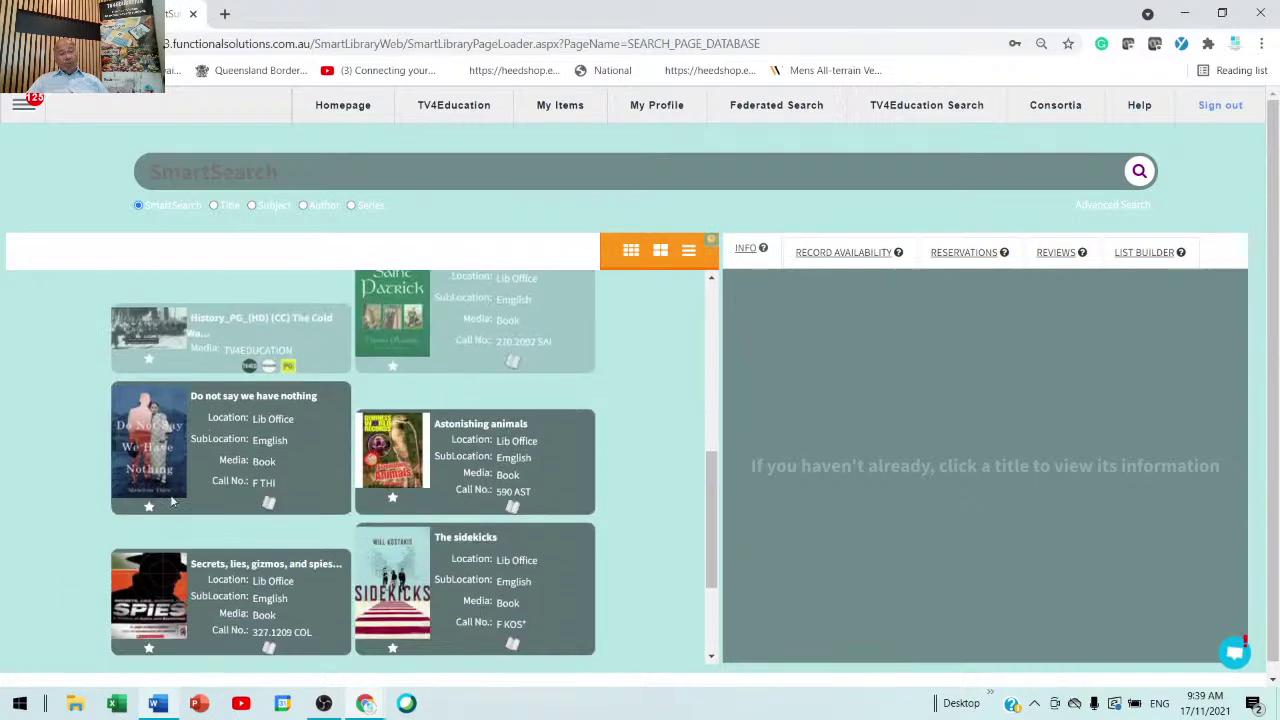
pyautogui.scroll(3, 172, 503)
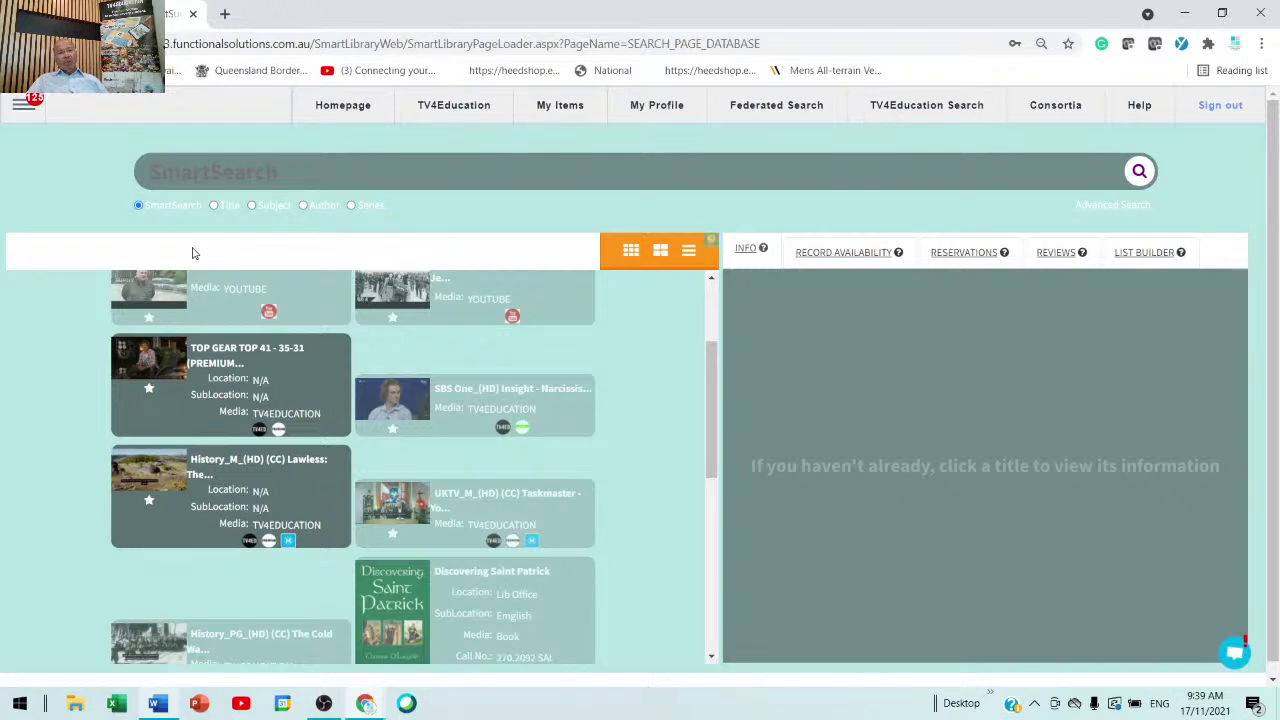
pyautogui.click(213, 206)
pyautogui.write('dfg dfg dfg df gd fg d')
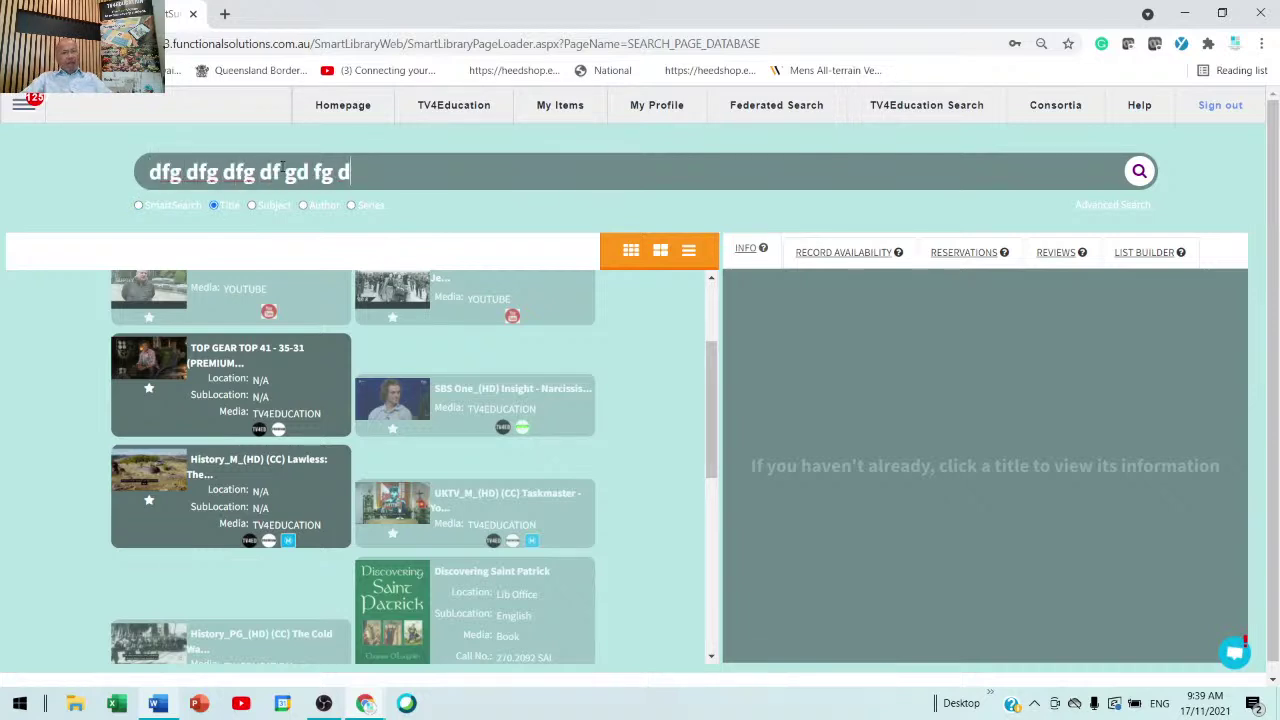
pyautogui.write('f gd fg dfg dfg d fg')
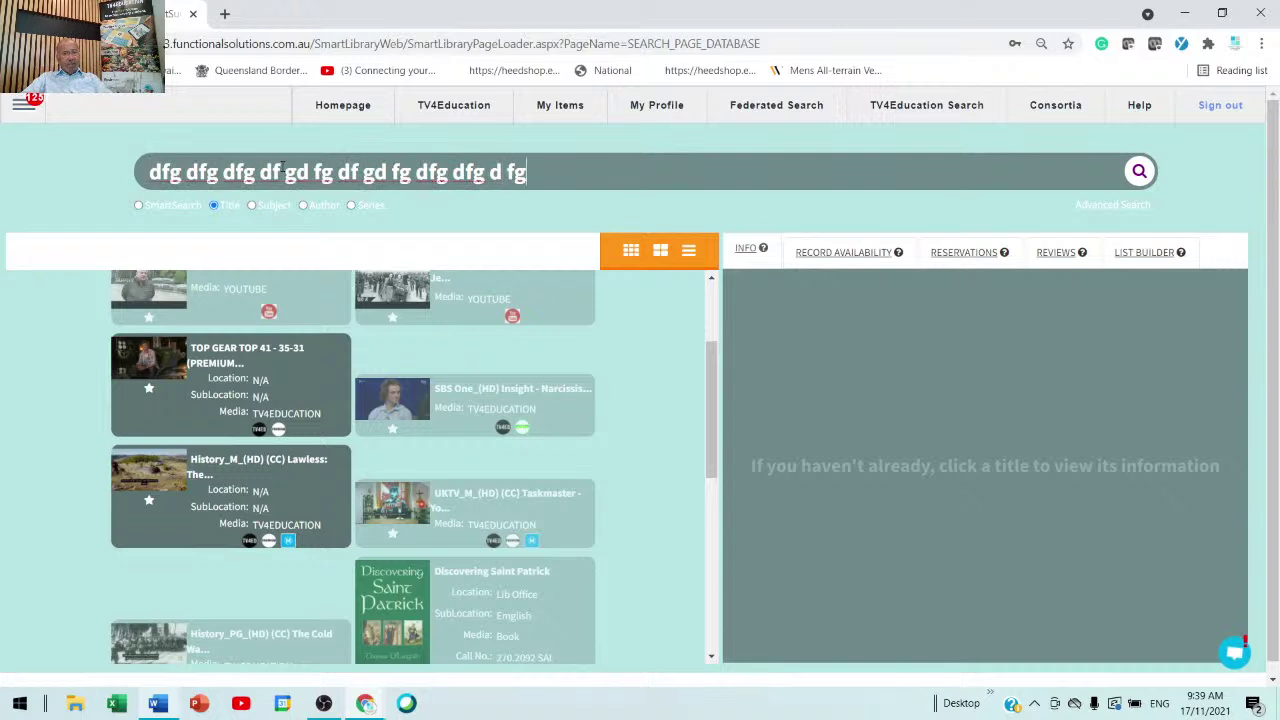
pyautogui.write(' g dfg dfg df')
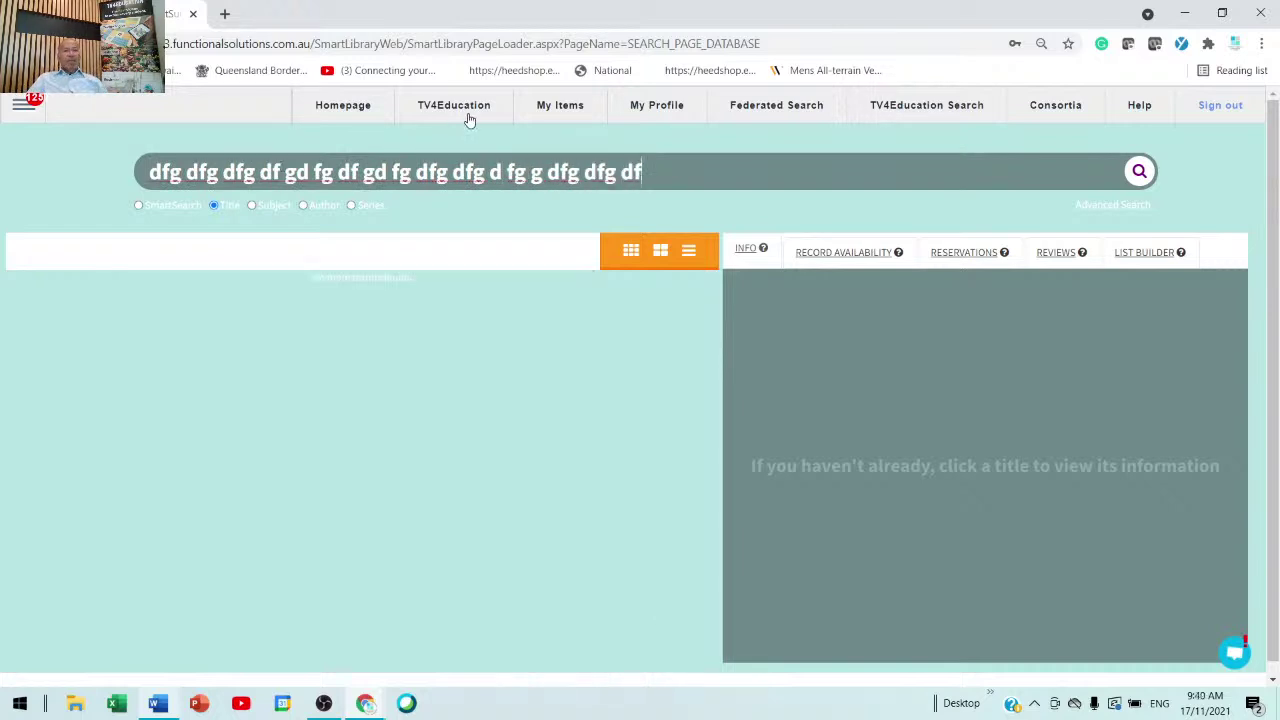
pyautogui.hotkey('ctrl', 'a')
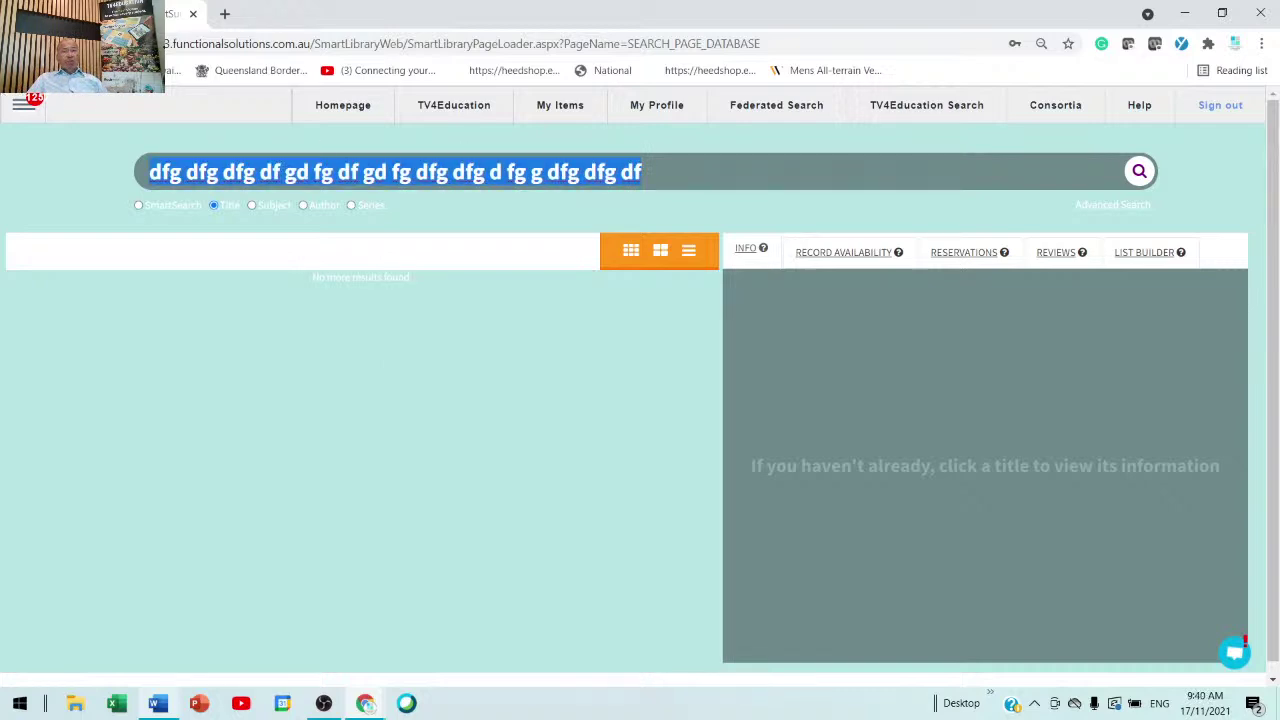
pyautogui.moveTo(455, 292); pyautogui.dragTo(236, 263)
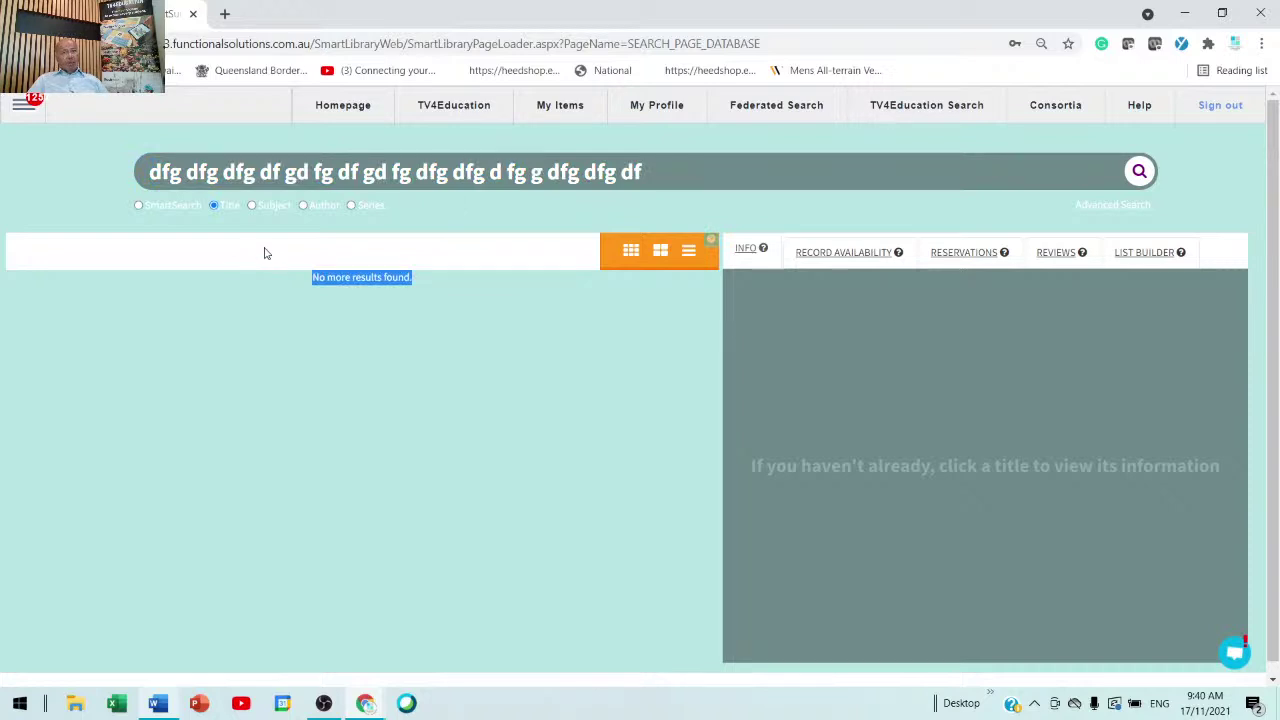
pyautogui.click(455, 112)
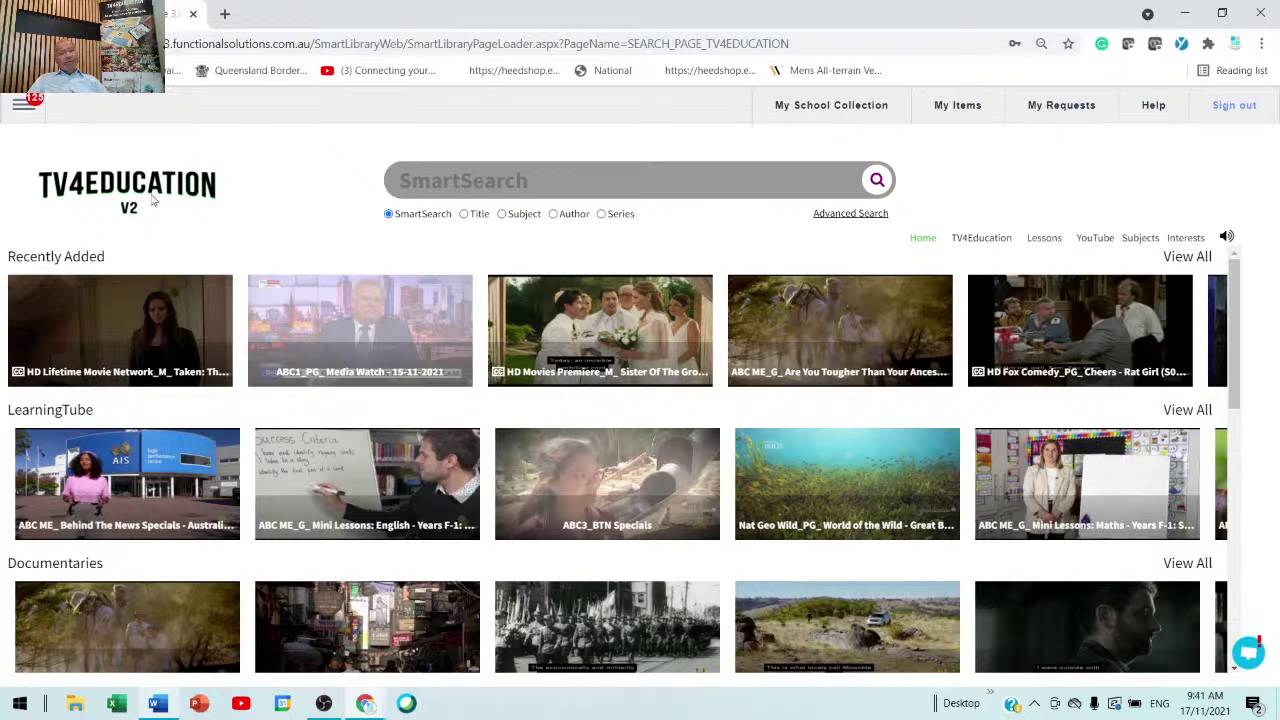
pyautogui.moveTo(124, 258); pyautogui.dragTo(10, 248)
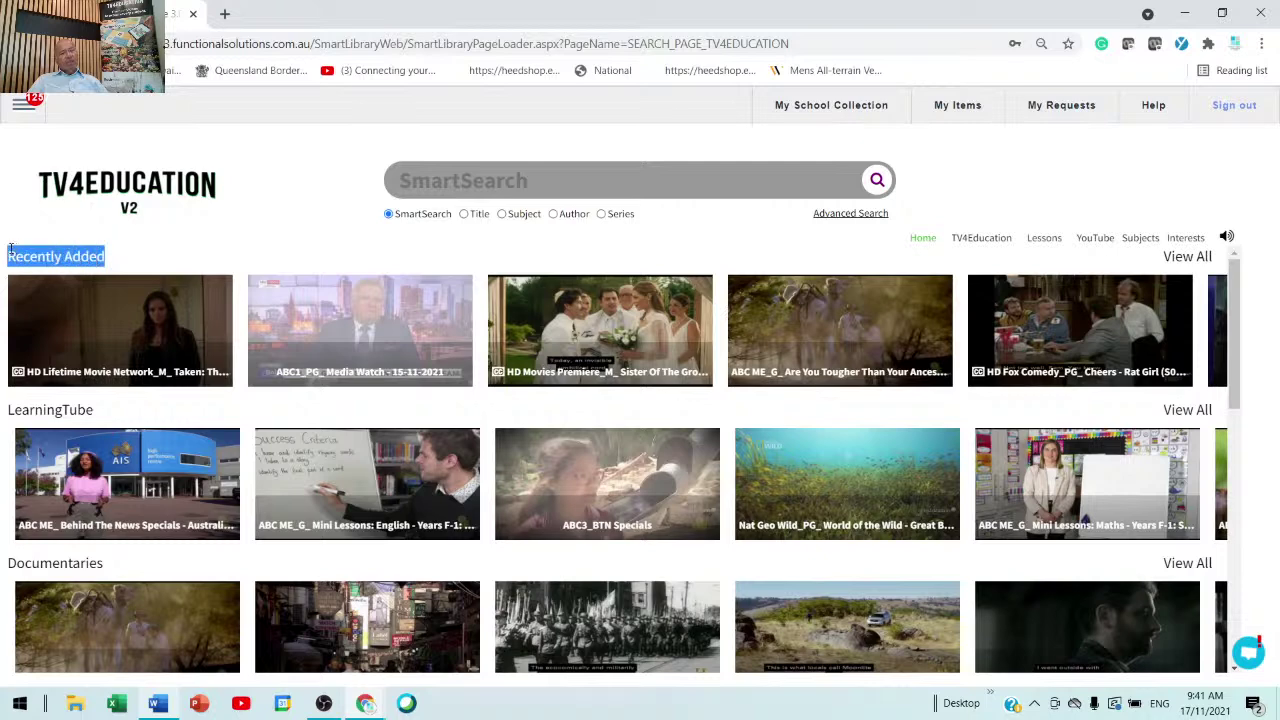
pyautogui.click(21, 331)
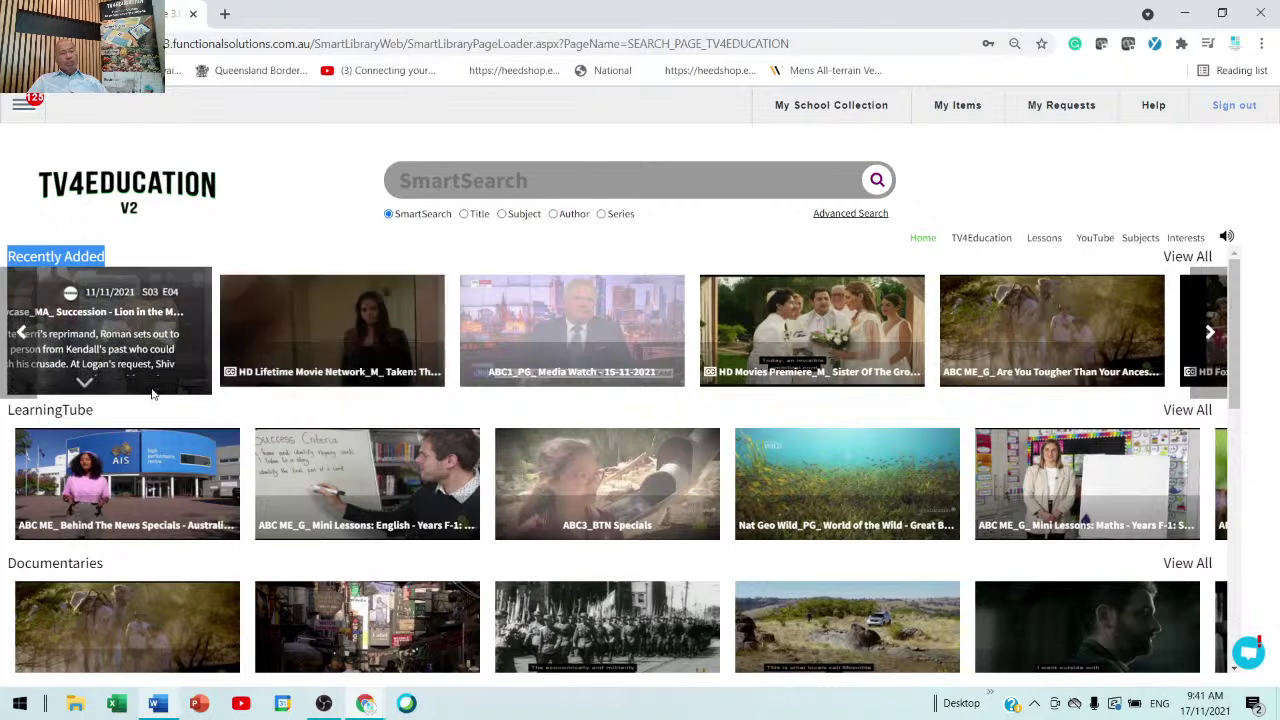
pyautogui.click(64, 410)
pyautogui.moveTo(93, 410); pyautogui.dragTo(3, 403)
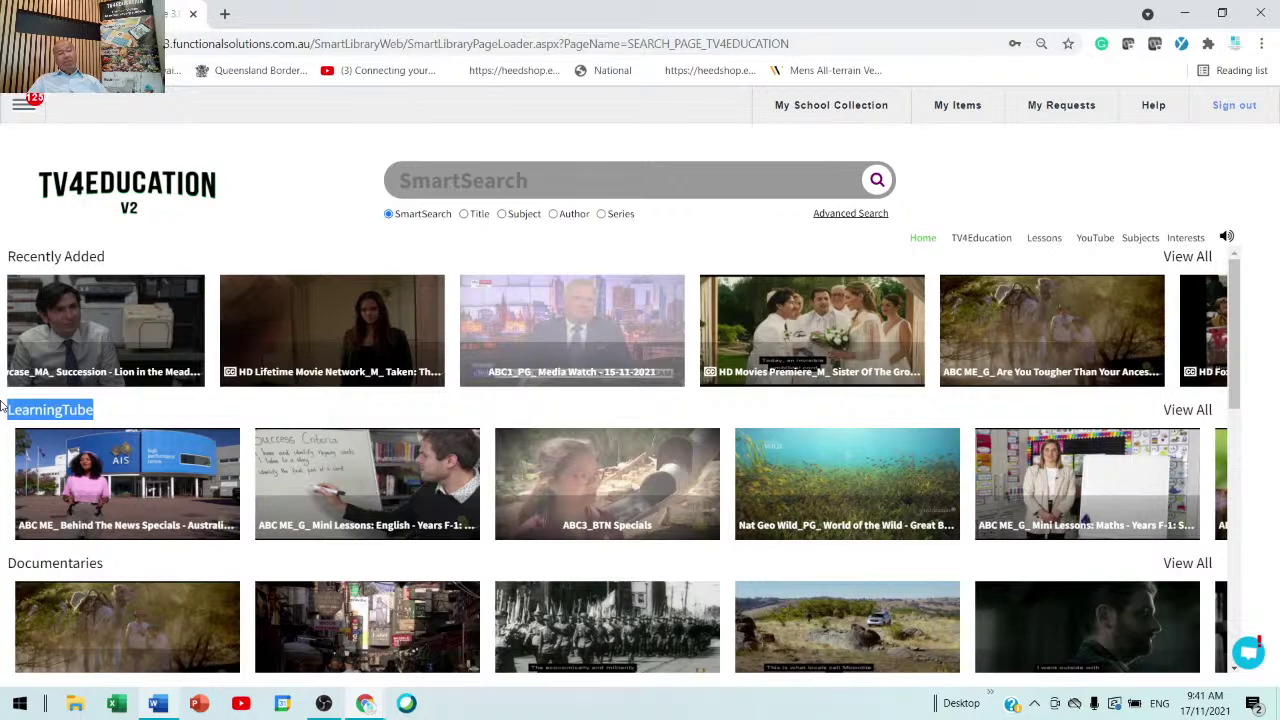
pyautogui.scroll(-4, 157, 641)
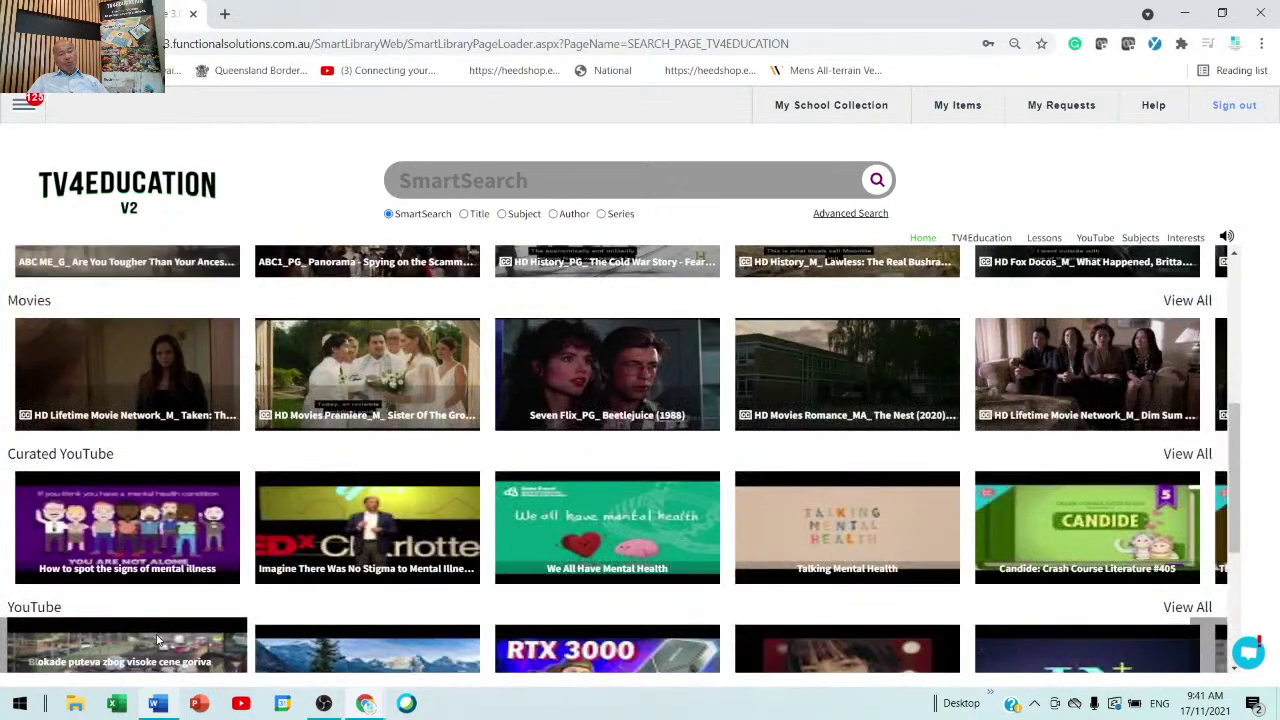
pyautogui.scroll(-3, 157, 596)
pyautogui.moveTo(157, 596)
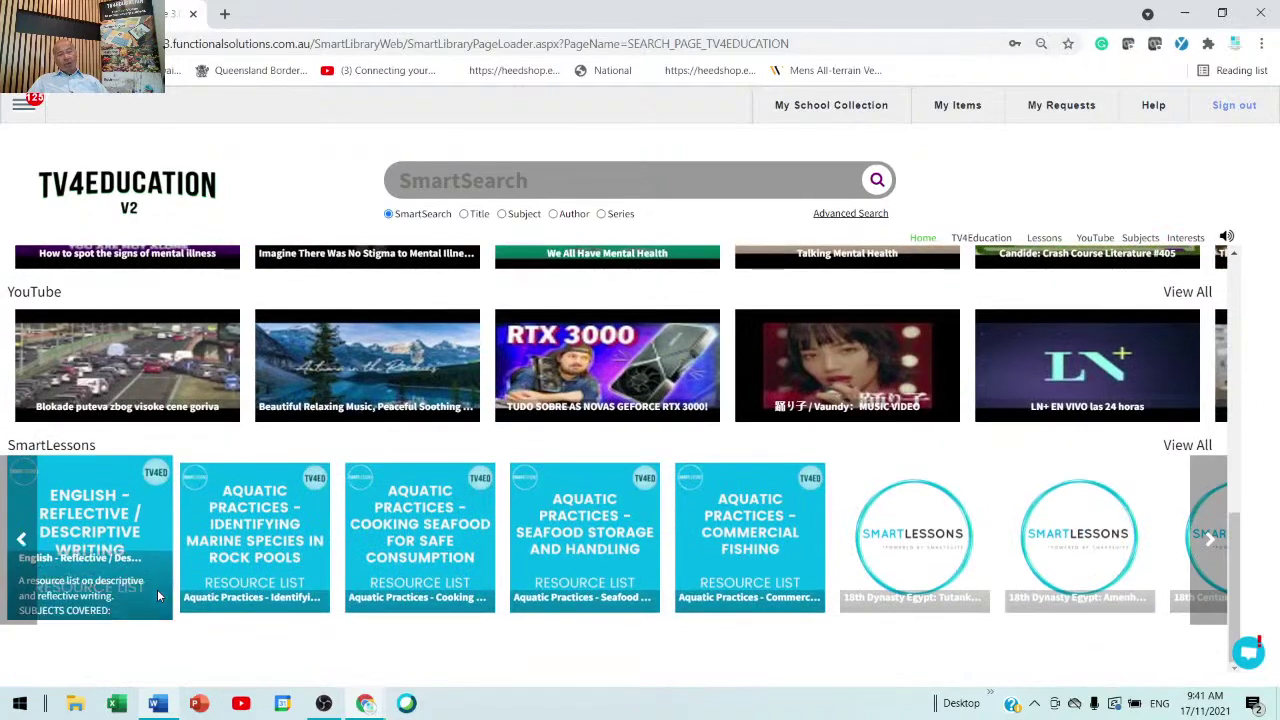
pyautogui.scroll(7, 157, 589)
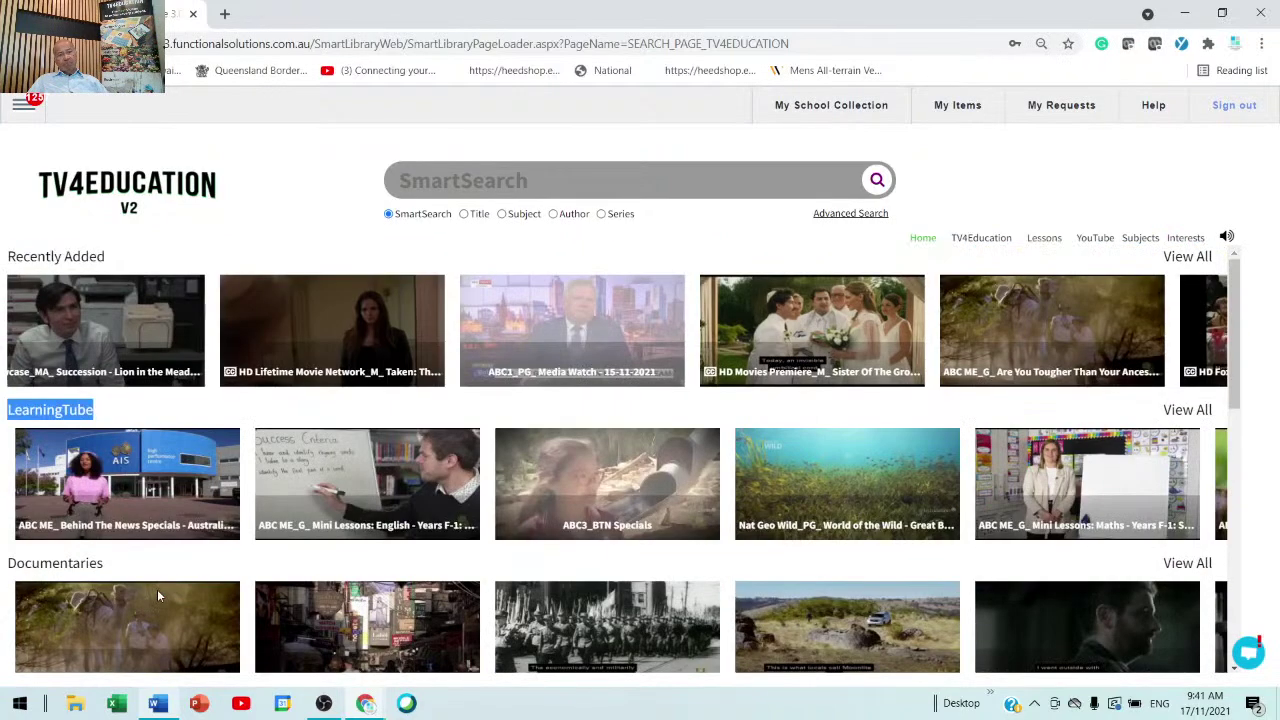
pyautogui.moveTo(54, 269)
pyautogui.moveTo(1211, 331)
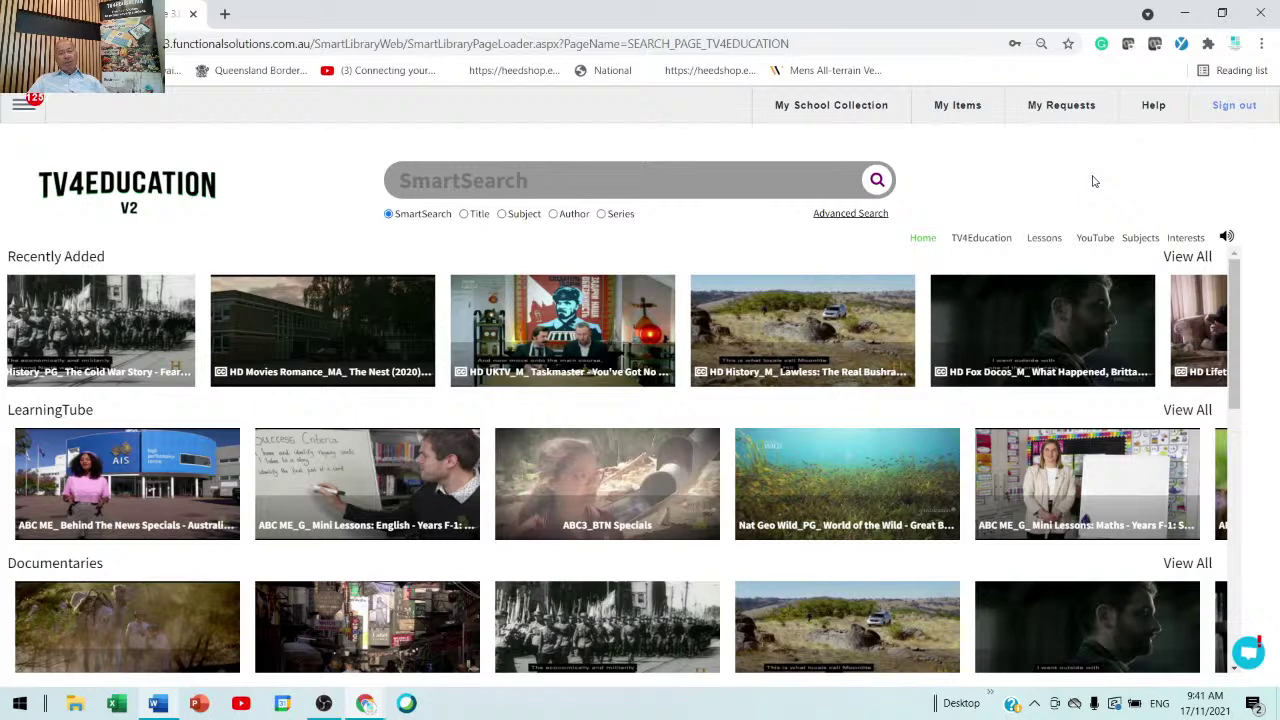
pyautogui.moveTo(578, 330)
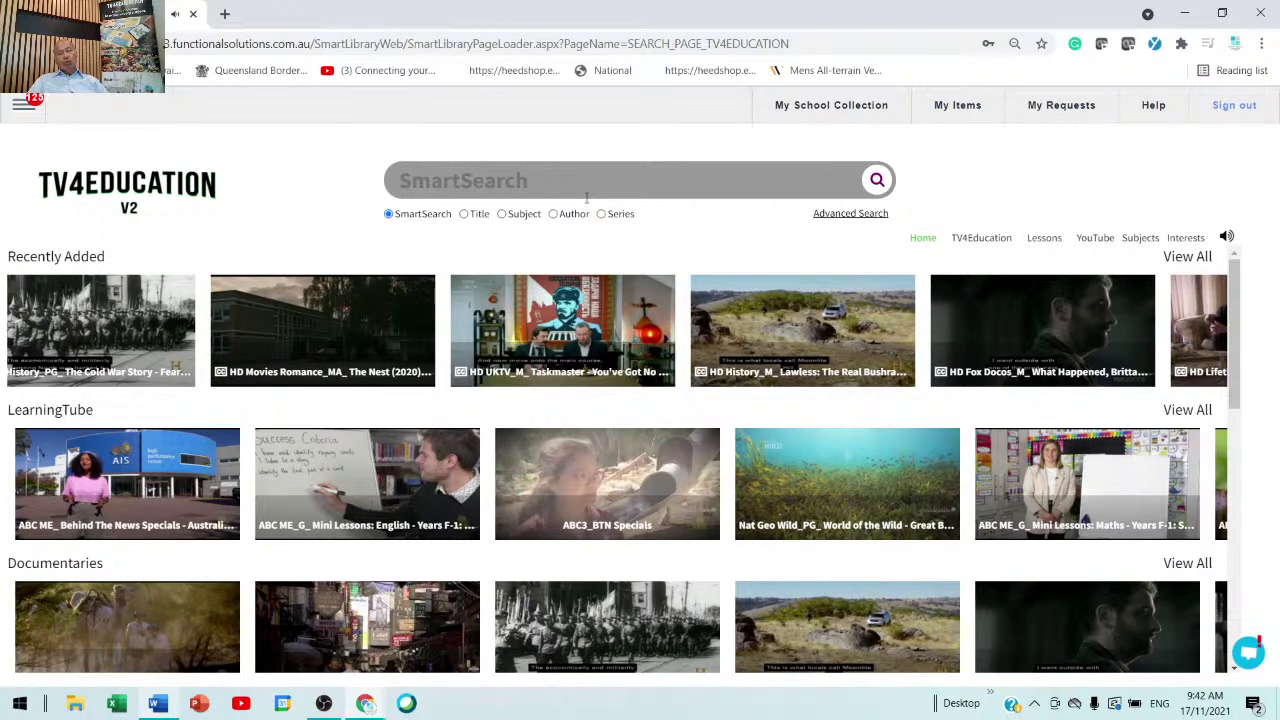
pyautogui.click(1035, 704)
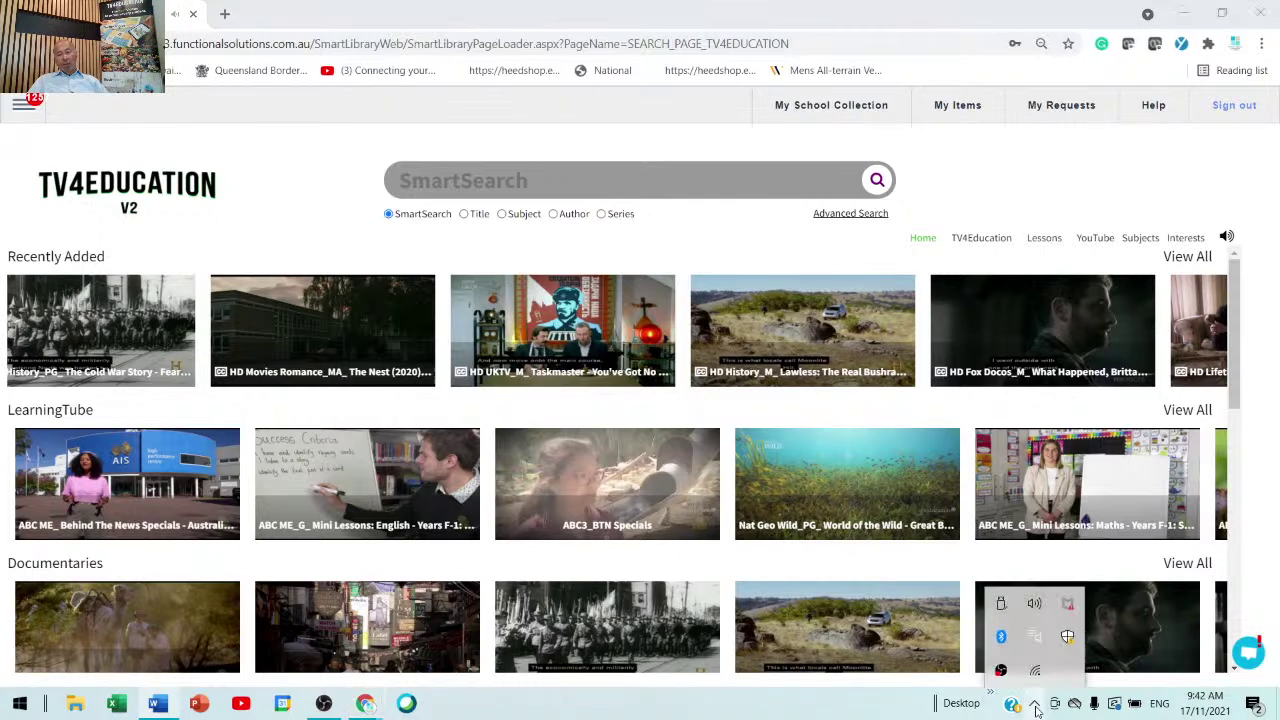
pyautogui.click(1035, 604)
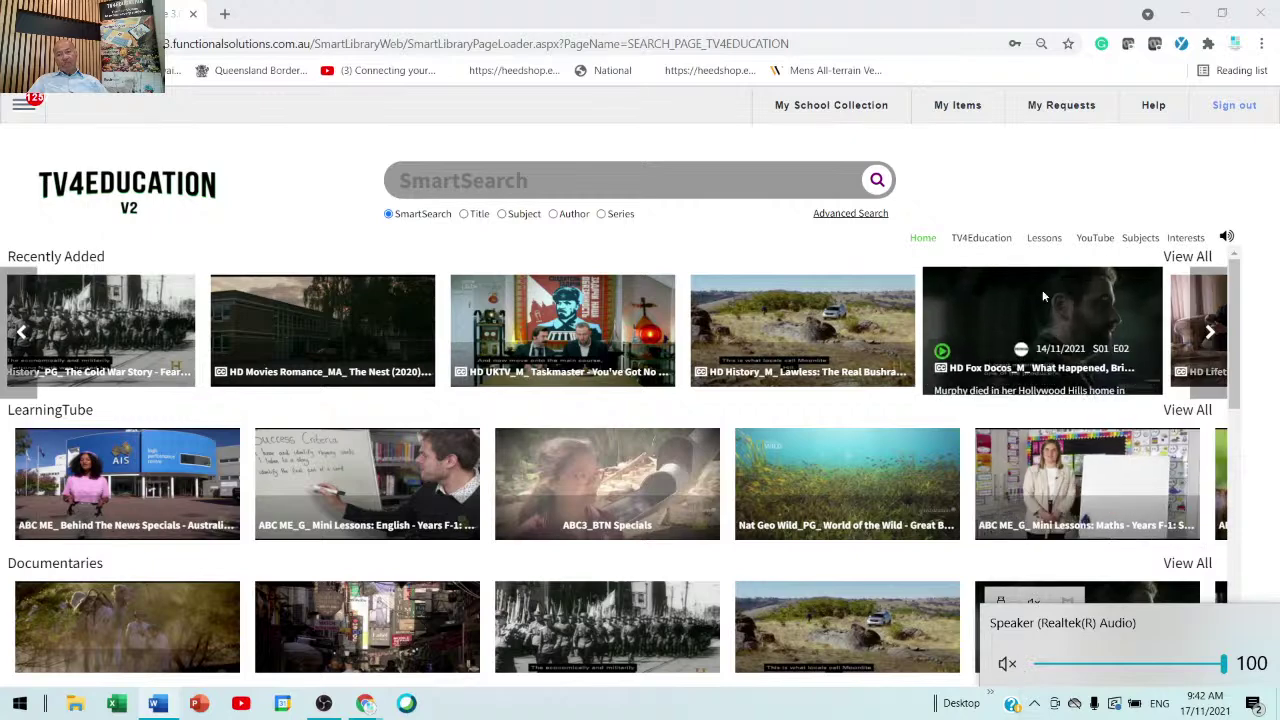
pyautogui.click(1034, 197)
# - Play and scrub the Lawless Captain Moonlight episode, star it into My Items, and close the player
pyautogui.moveTo(780, 290)
pyautogui.click(783, 310)
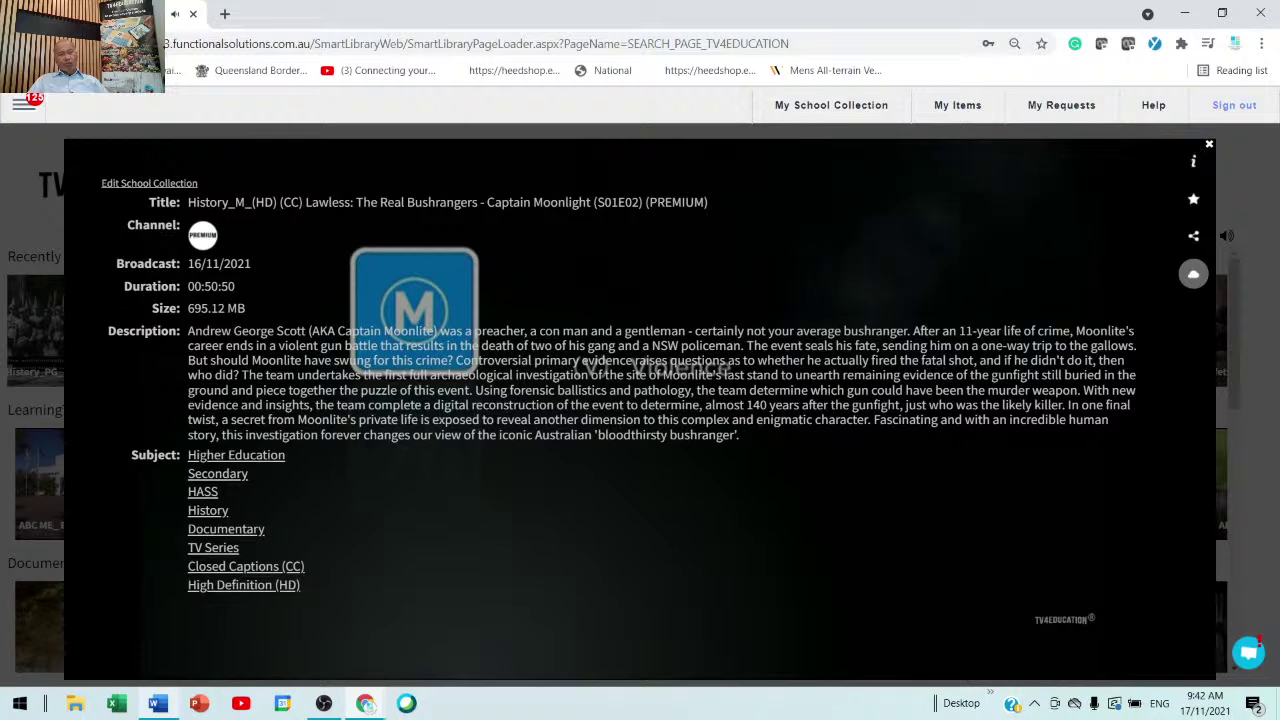
pyautogui.click(100, 639)
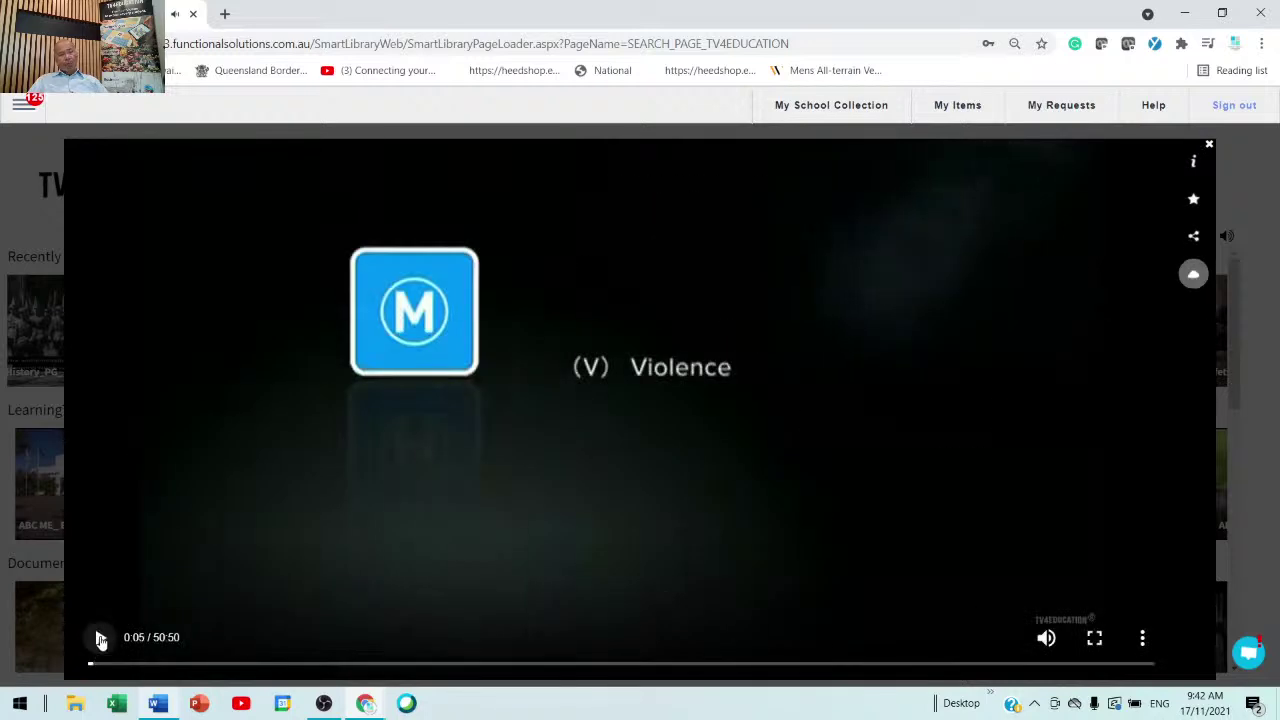
pyautogui.click(95, 663)
pyautogui.moveTo(199, 705); pyautogui.dragTo(94, 705)
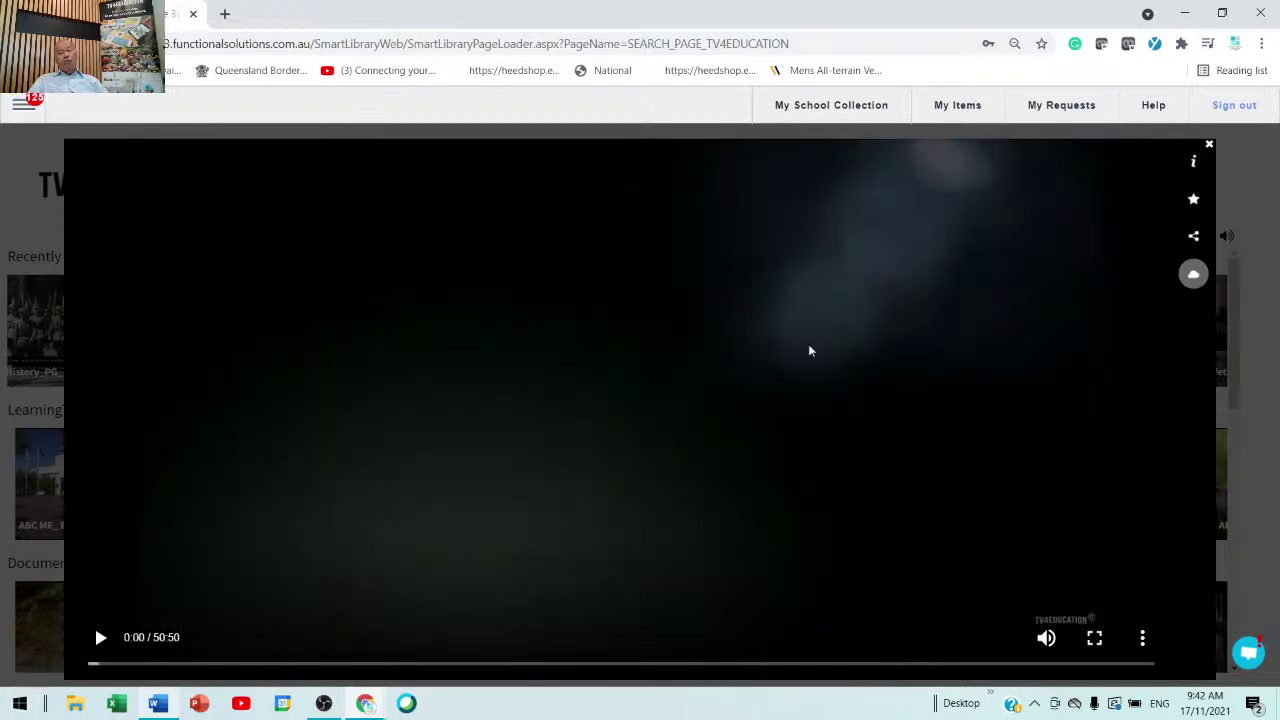
pyautogui.click(1194, 201)
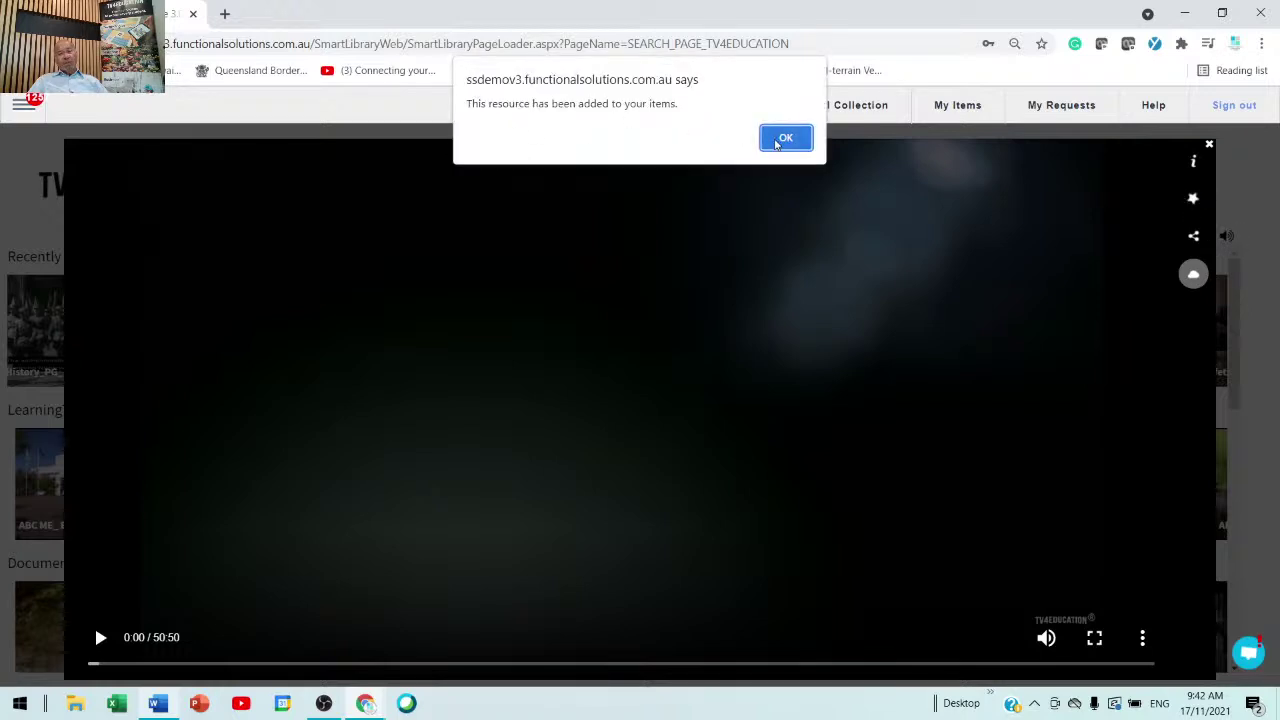
pyautogui.click(785, 138)
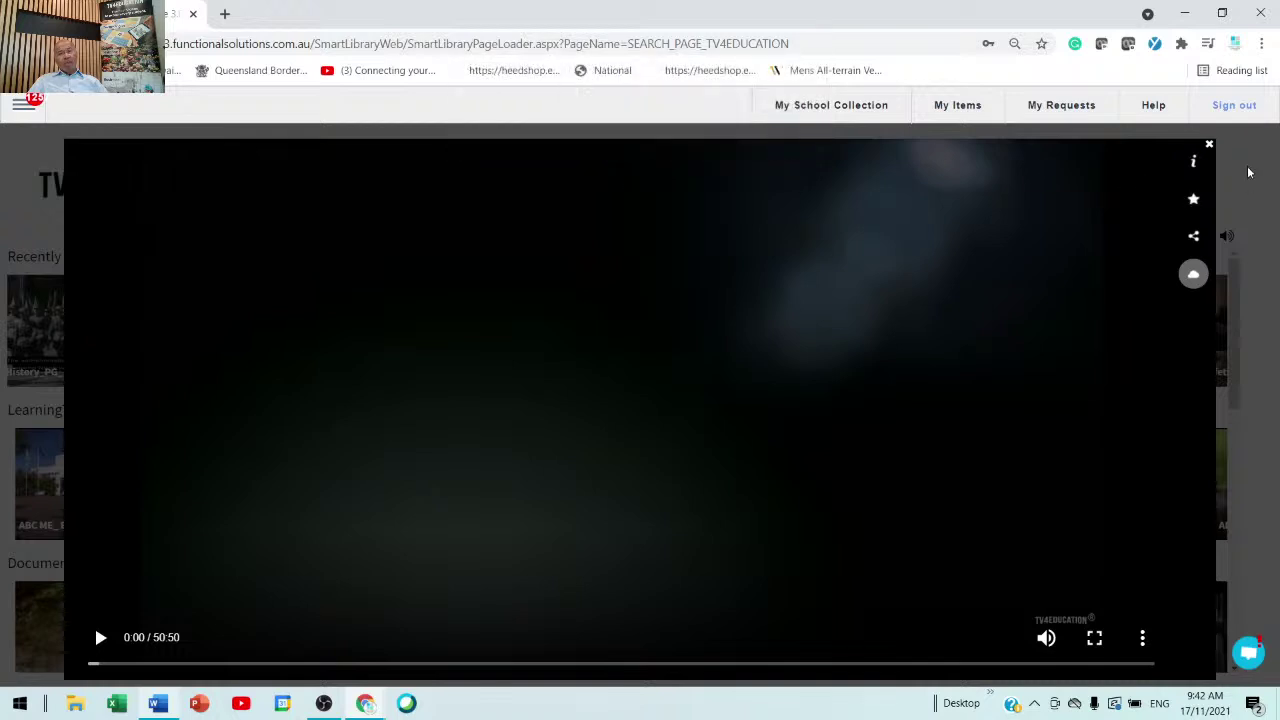
pyautogui.click(1209, 145)
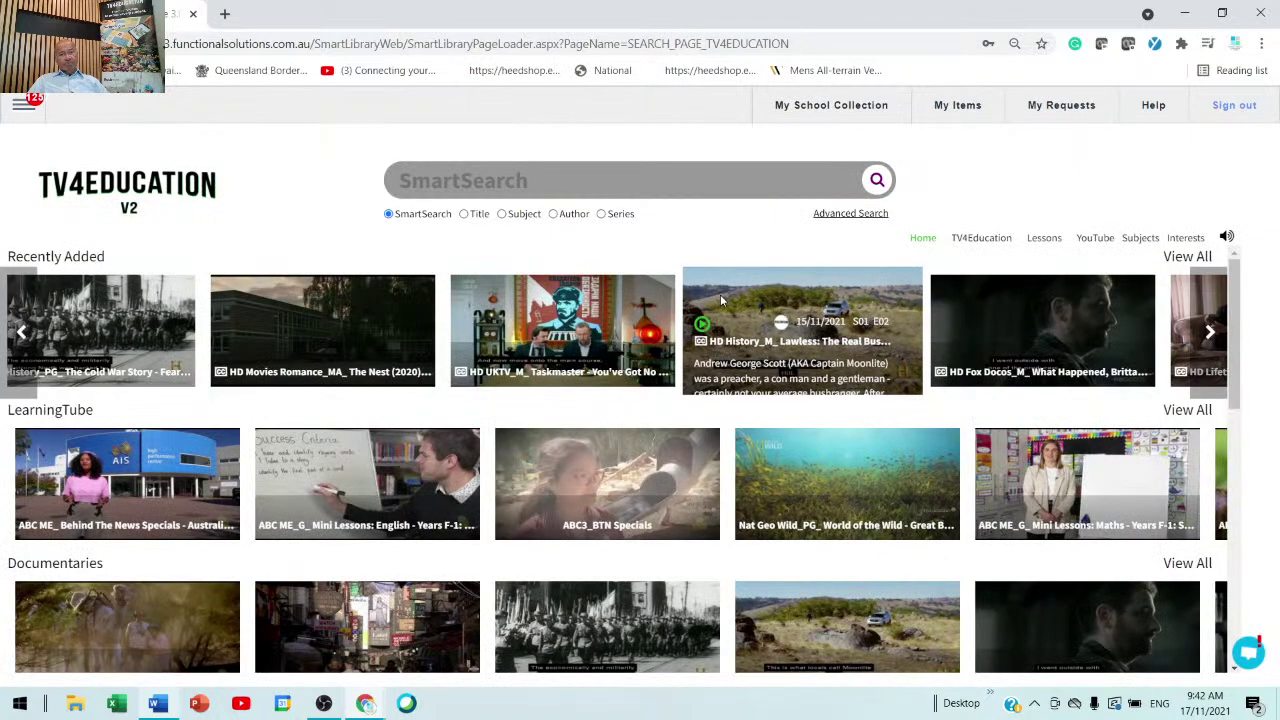
pyautogui.click(646, 183)
# - Search the catalogue for 'science' and scroll through the video results
pyautogui.write('scien')
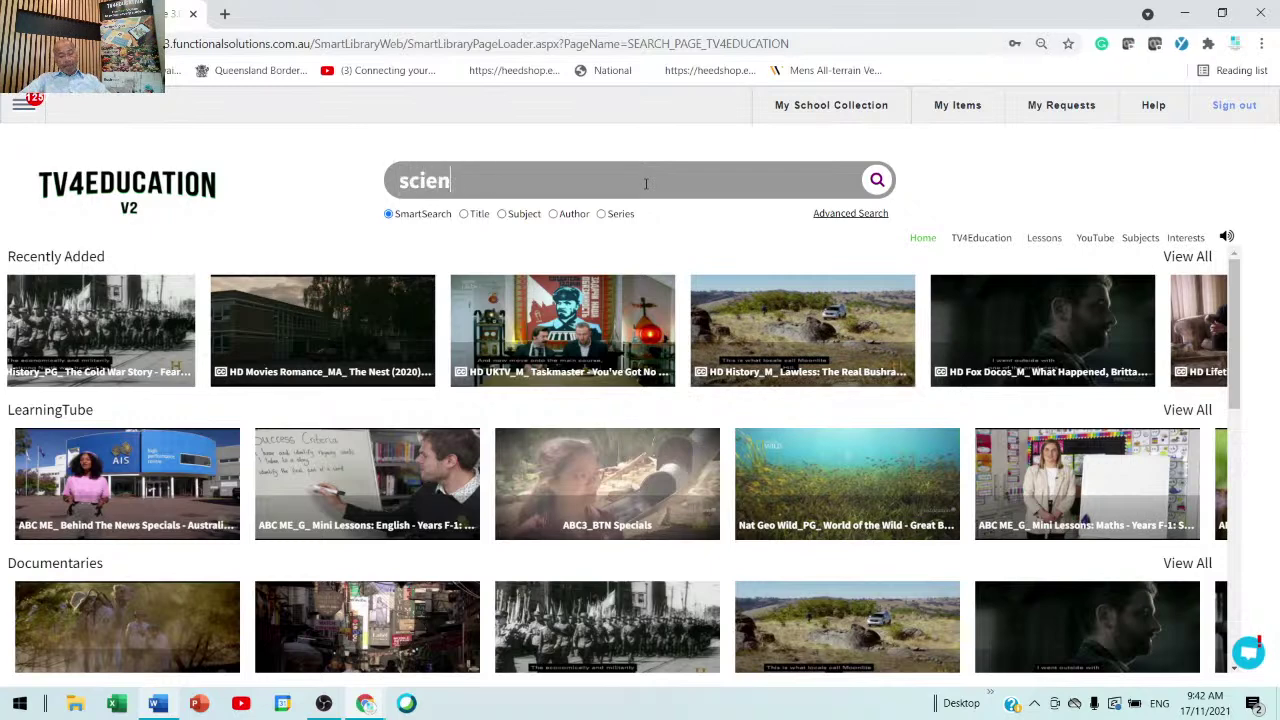
pyautogui.write('ce')
pyautogui.press('Return')
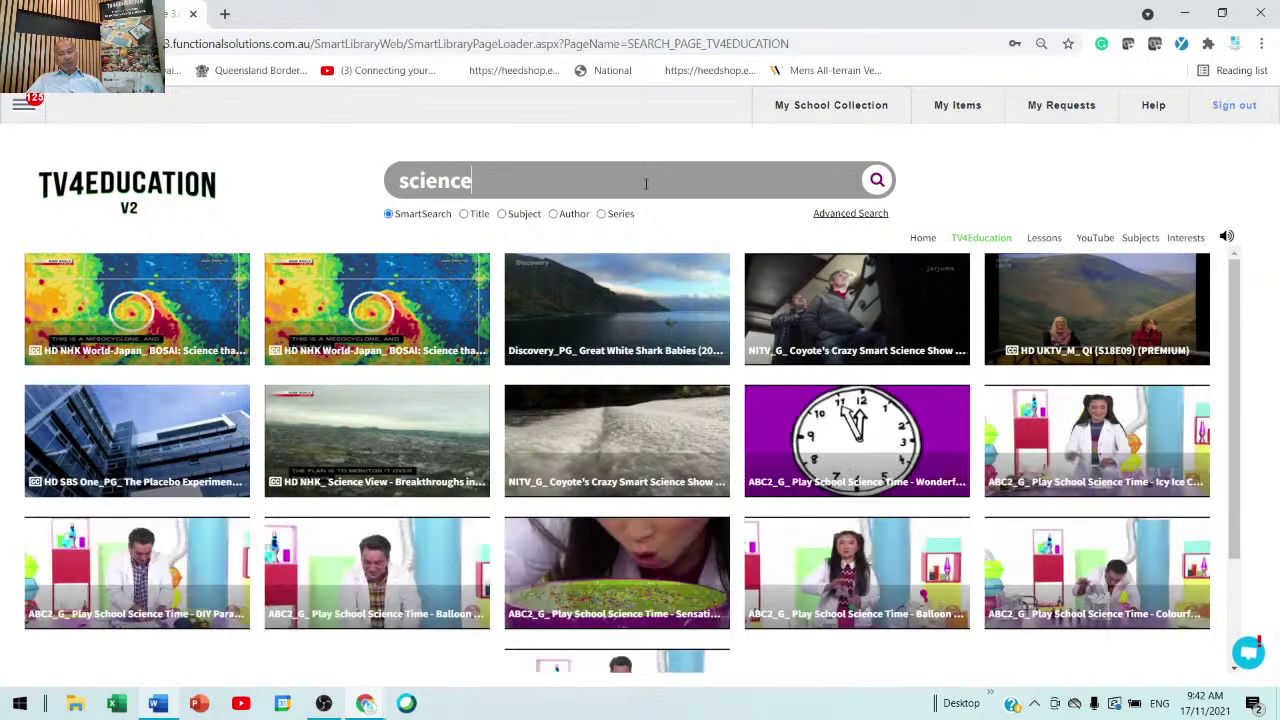
pyautogui.scroll(-10, 780, 570)
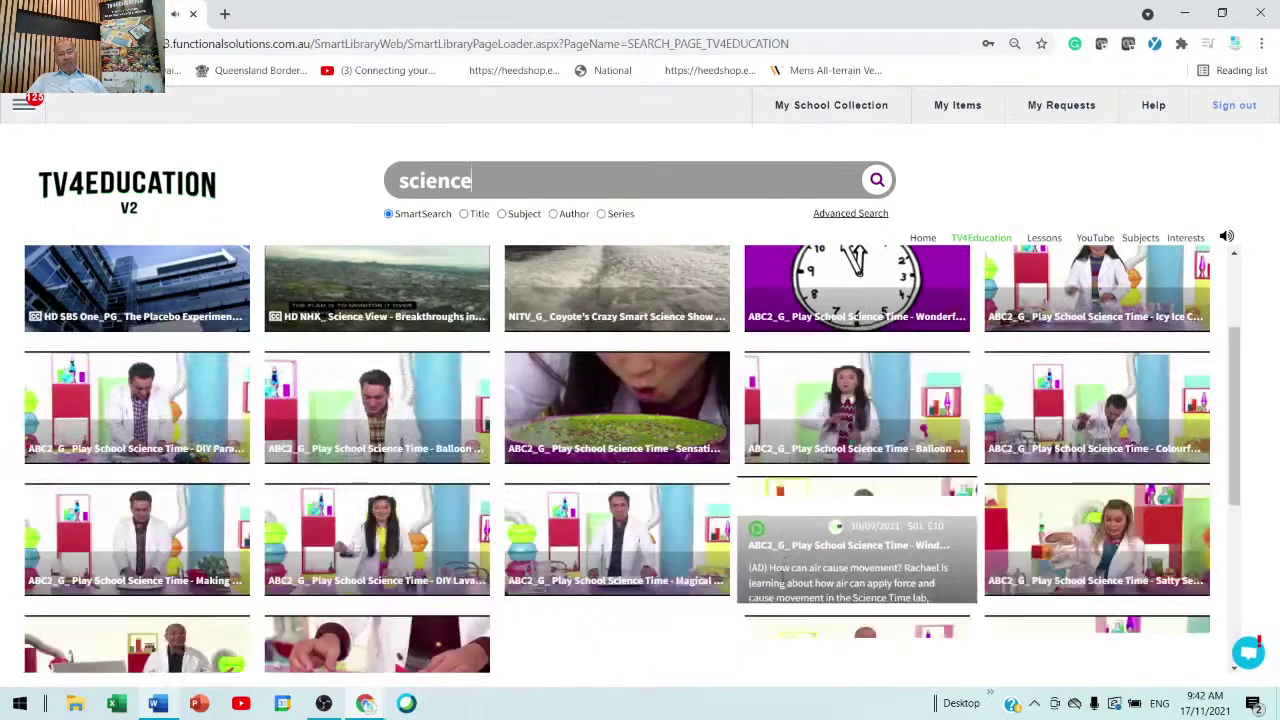
pyautogui.scroll(-10, 773, 598)
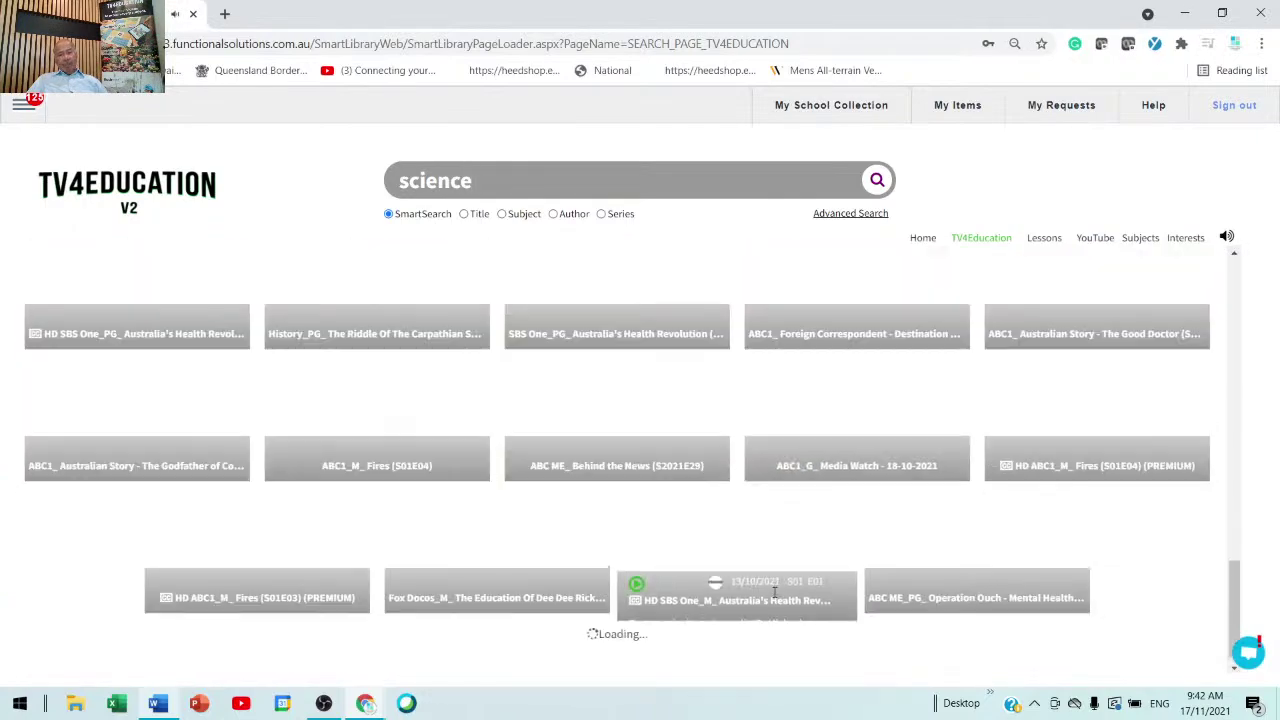
pyautogui.scroll(-10, 773, 598)
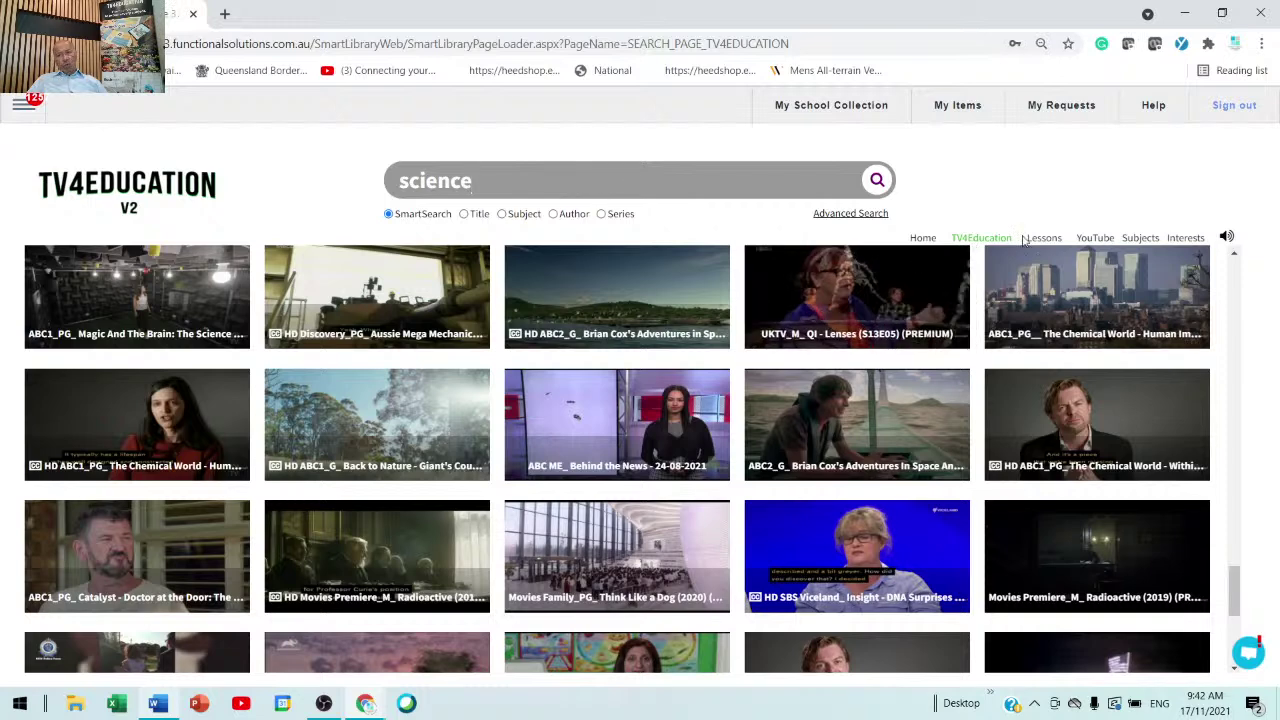
# - Browse Subjects > Science > Space Science and scroll through its space videos
pyautogui.moveTo(1140, 238)
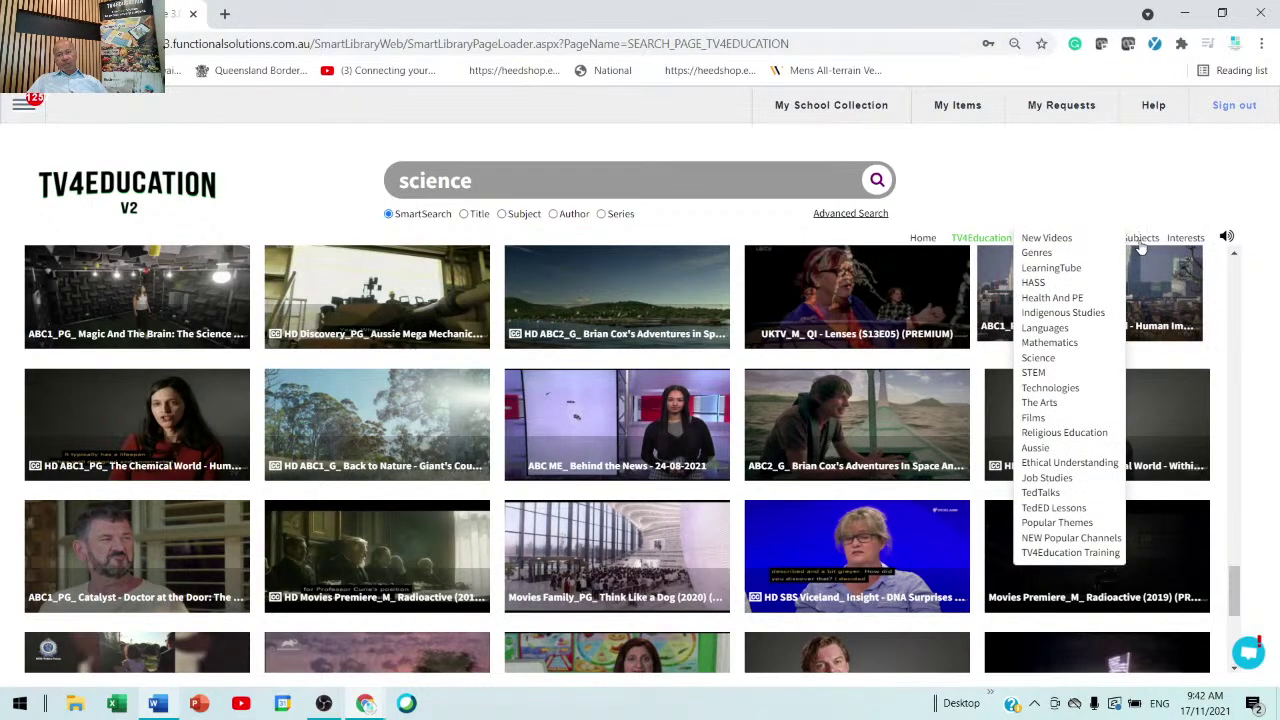
pyautogui.moveTo(1038, 358)
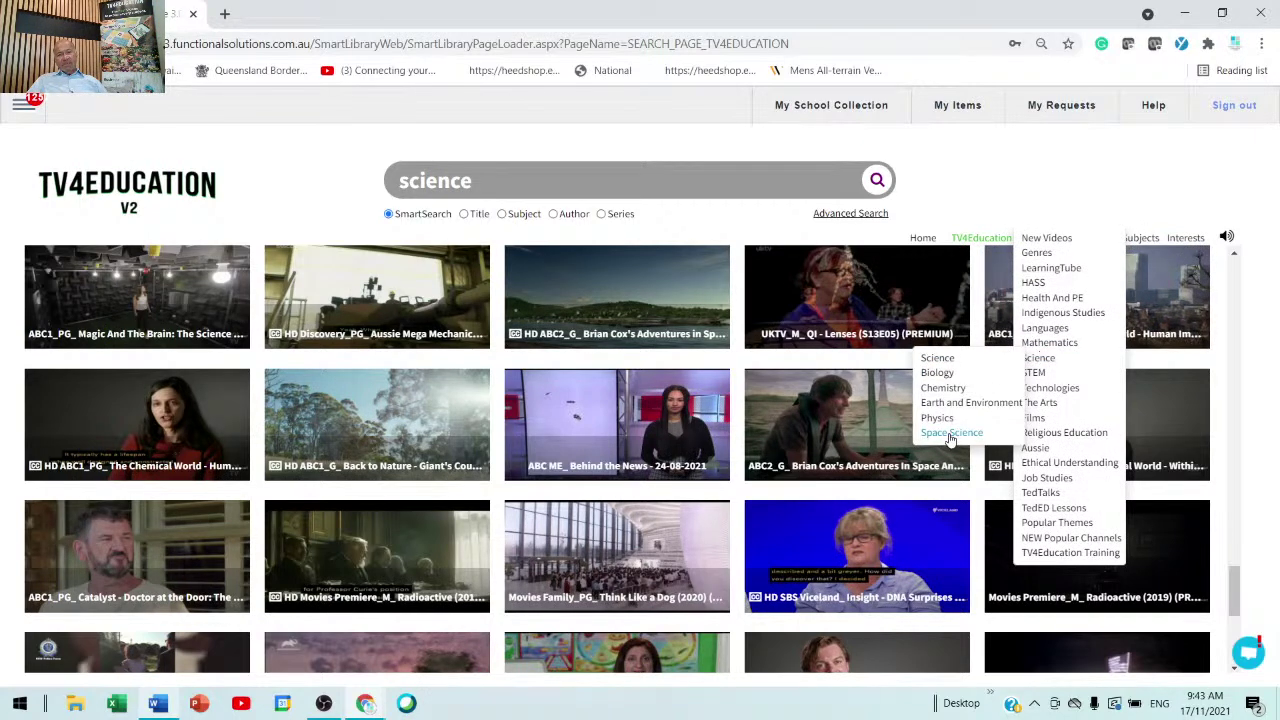
pyautogui.click(951, 433)
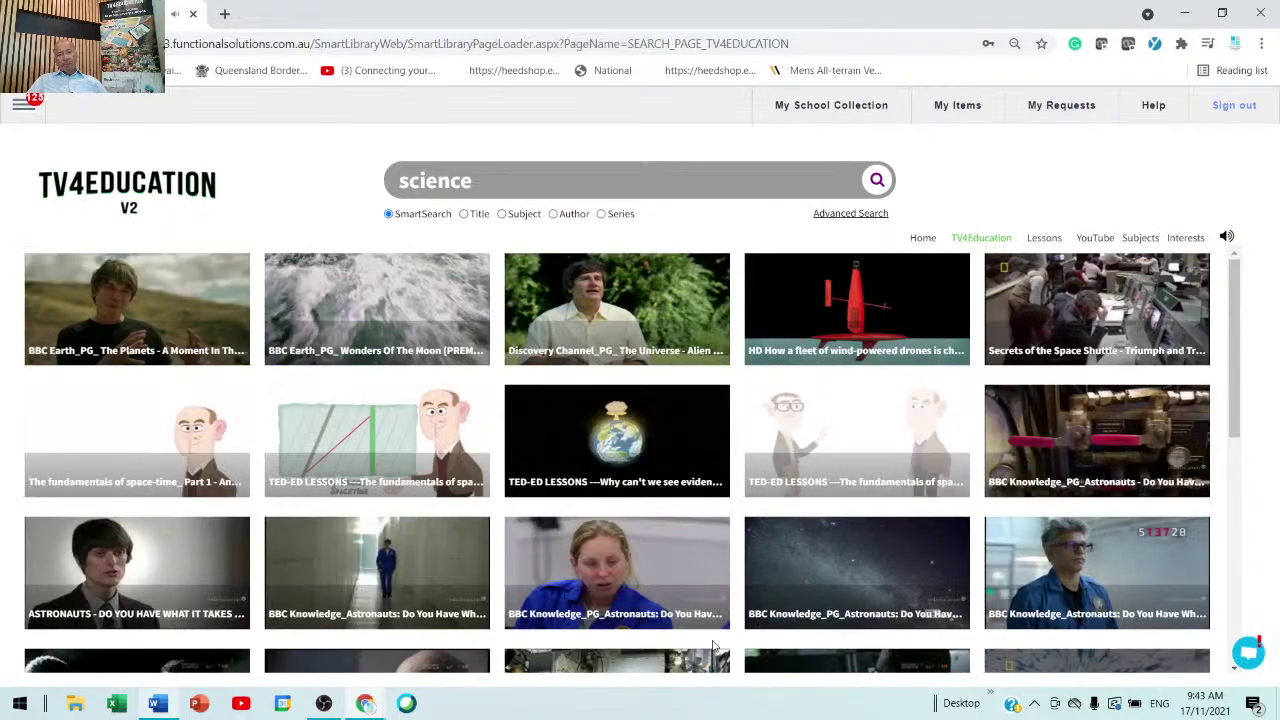
pyautogui.scroll(-15, 714, 648)
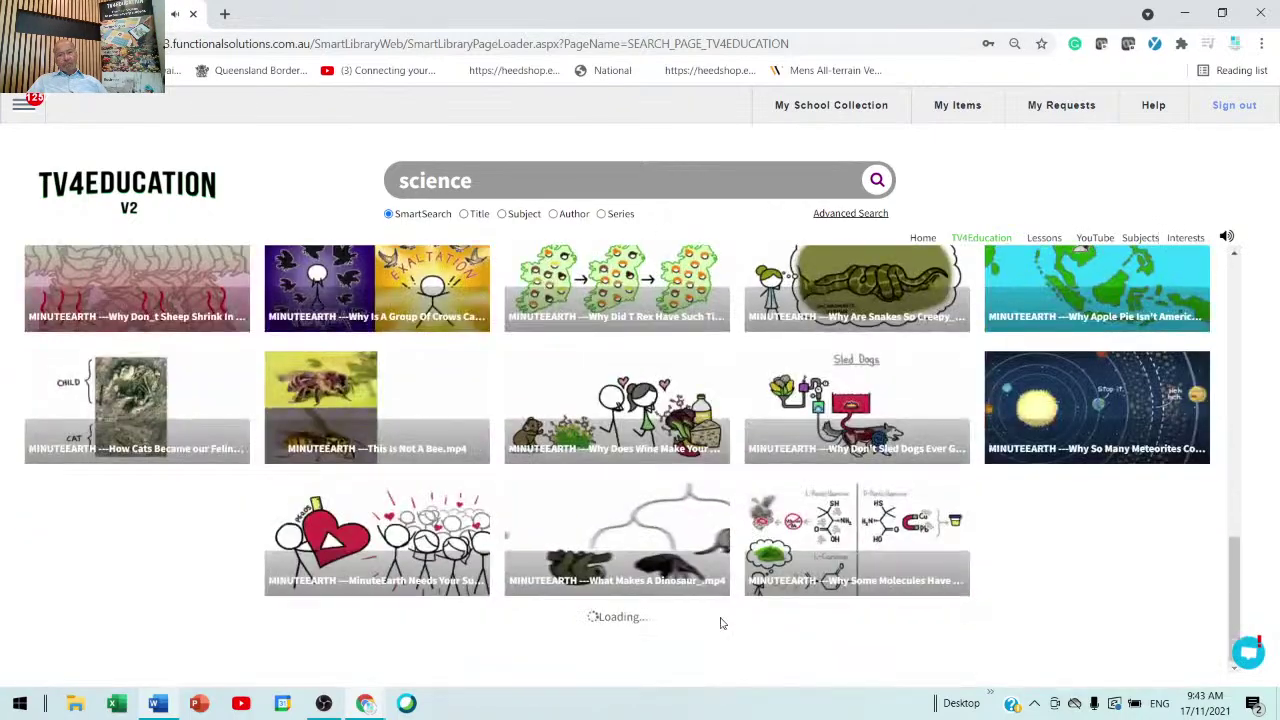
pyautogui.scroll(-5, 720, 623)
pyautogui.scroll(-10, 720, 623)
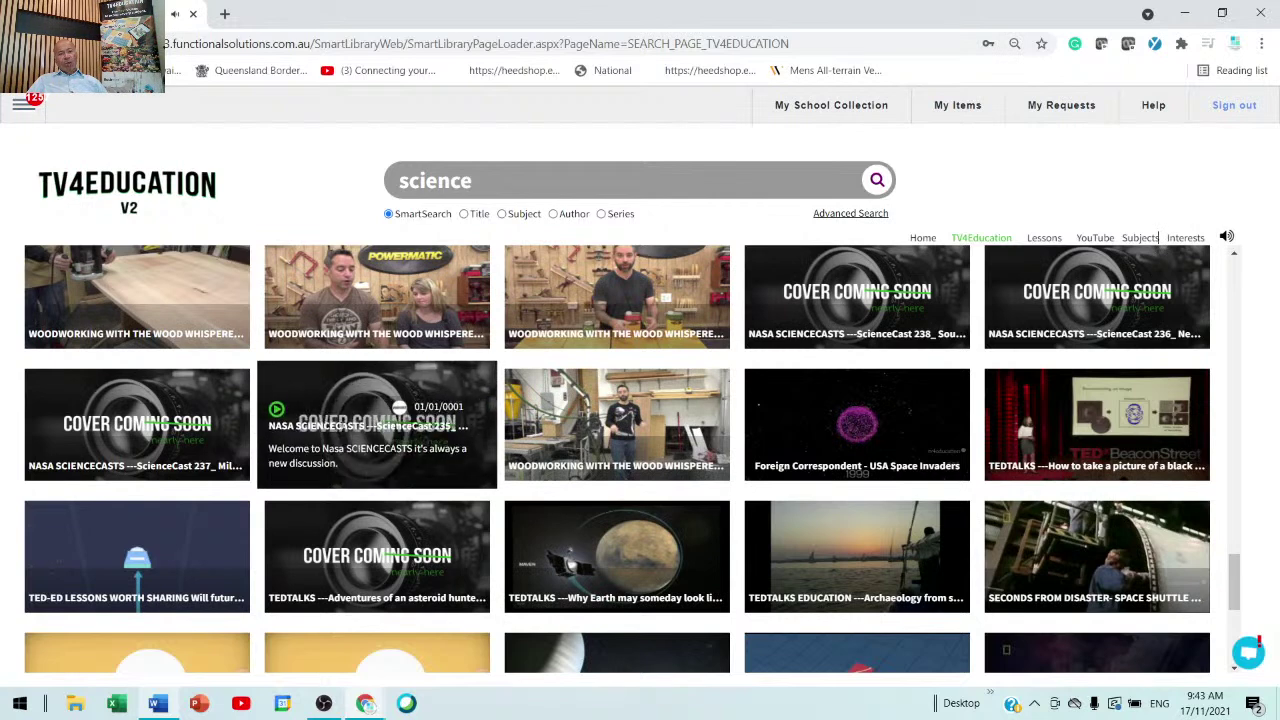
# - Star NASA ScienceCast 235: A New View of Coral into My Items, then close the player
pyautogui.click(341, 426)
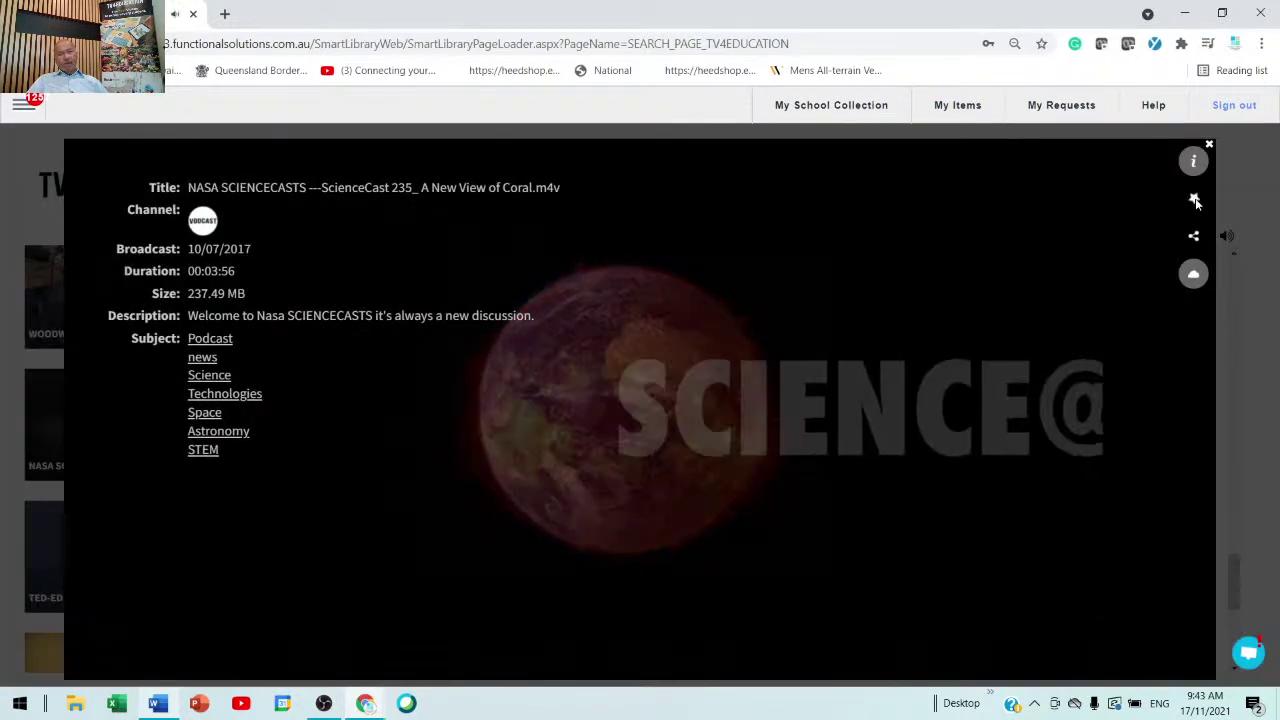
pyautogui.click(1194, 199)
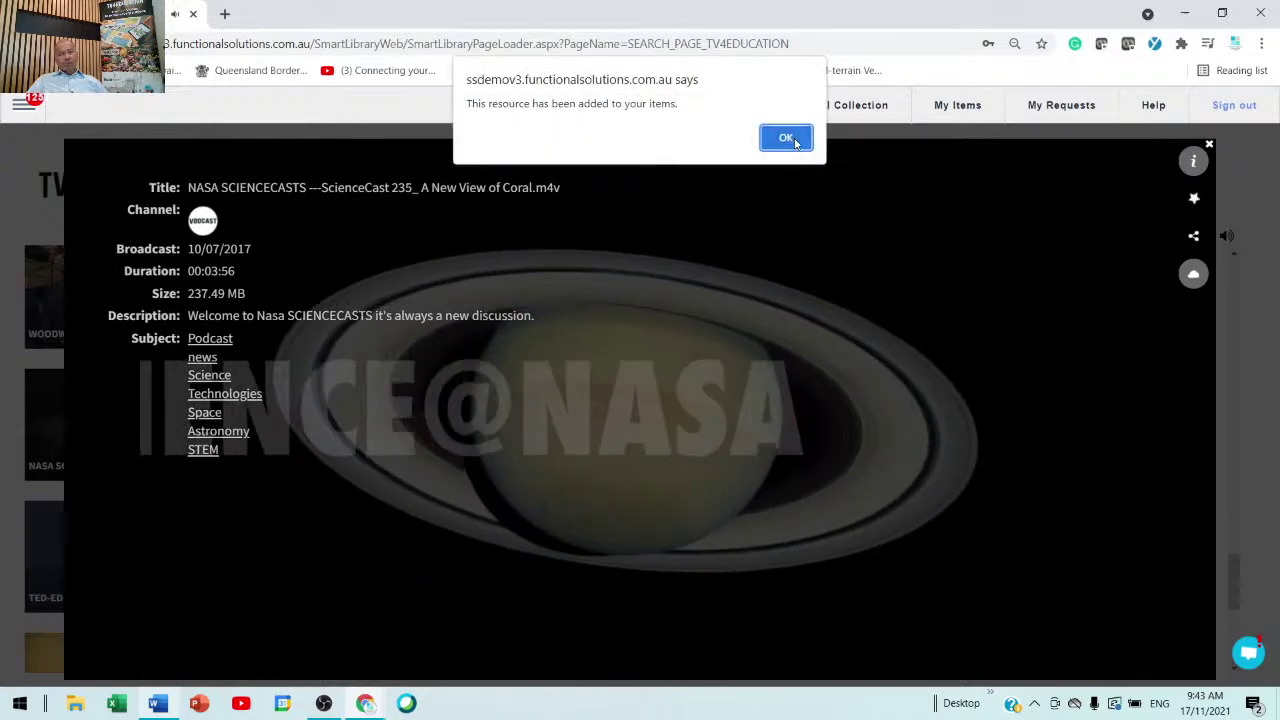
pyautogui.click(786, 138)
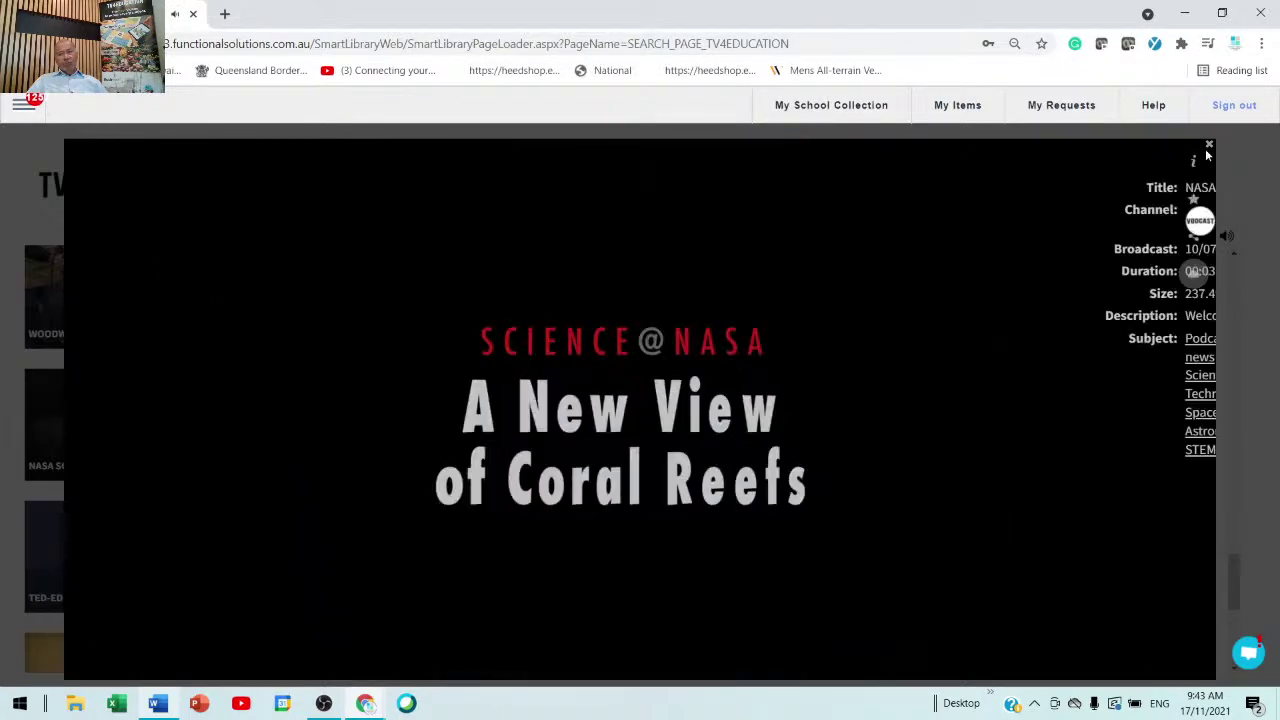
pyautogui.click(1209, 146)
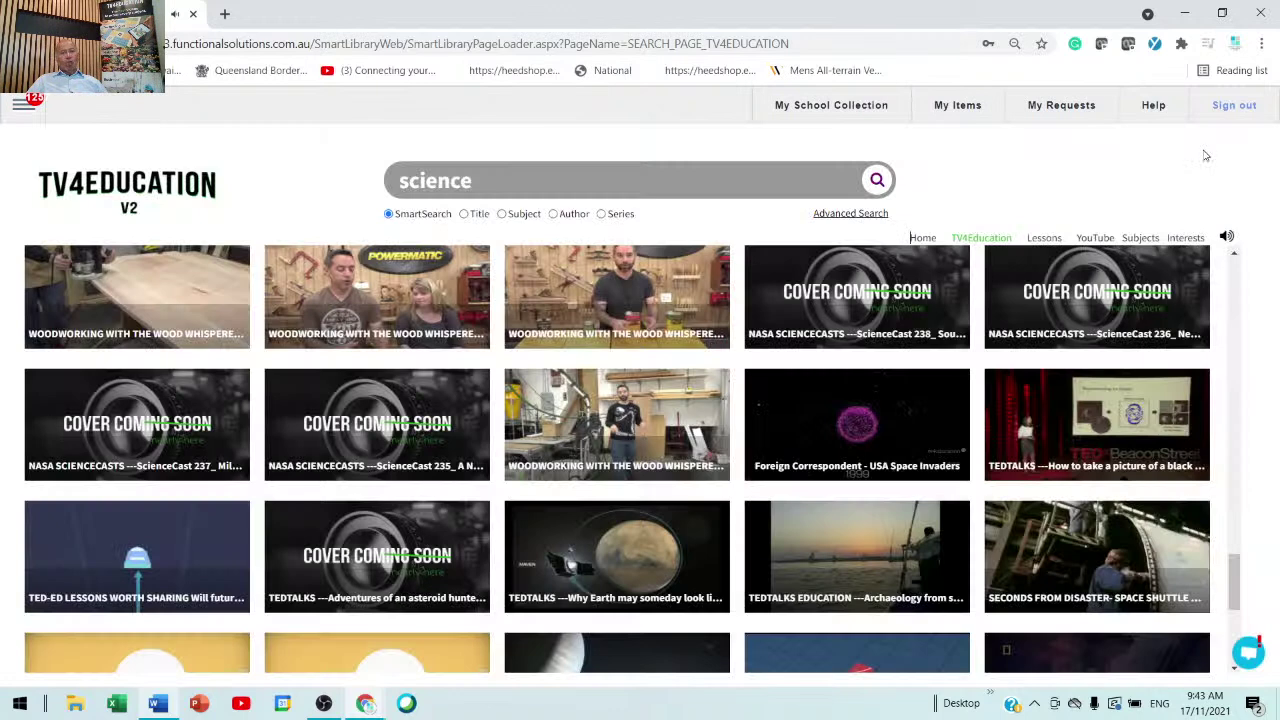
pyautogui.moveTo(1022, 253)
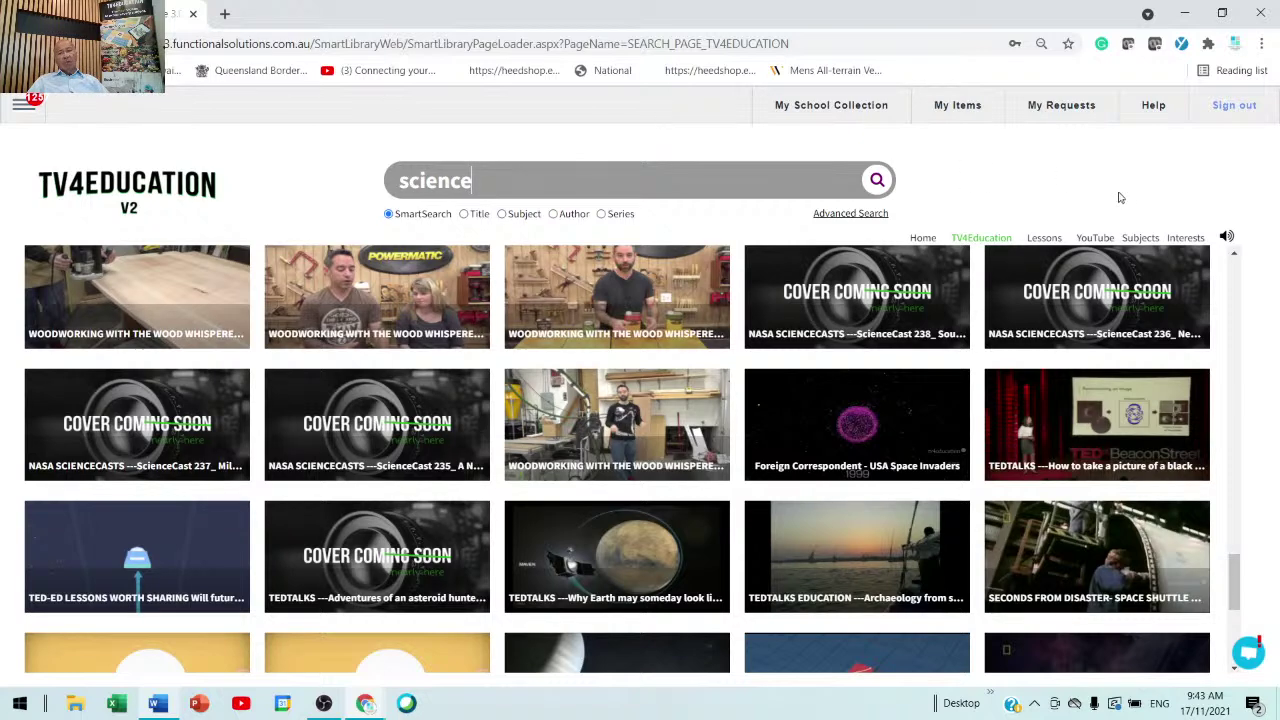
# - Switch the science search to YouTube results and load more of them
pyautogui.click(1097, 240)
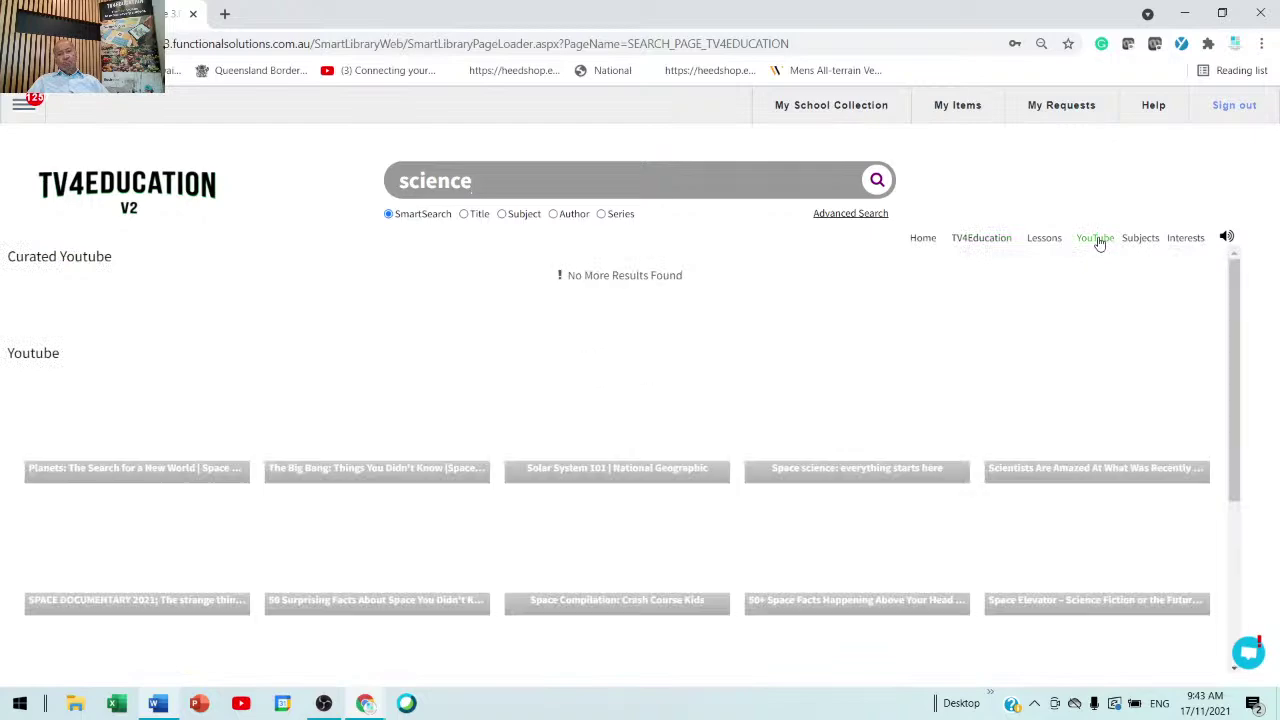
pyautogui.scroll(-2, 733, 548)
pyautogui.scroll(-2, 733, 548)
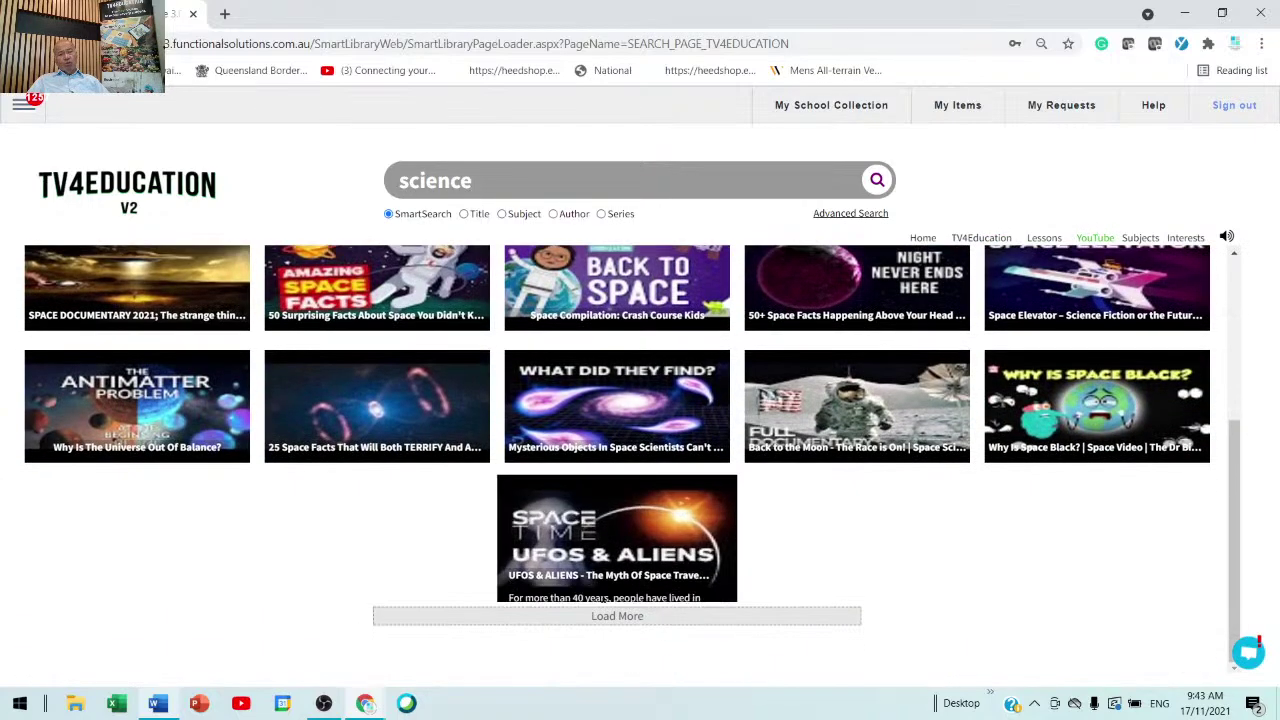
pyautogui.click(587, 616)
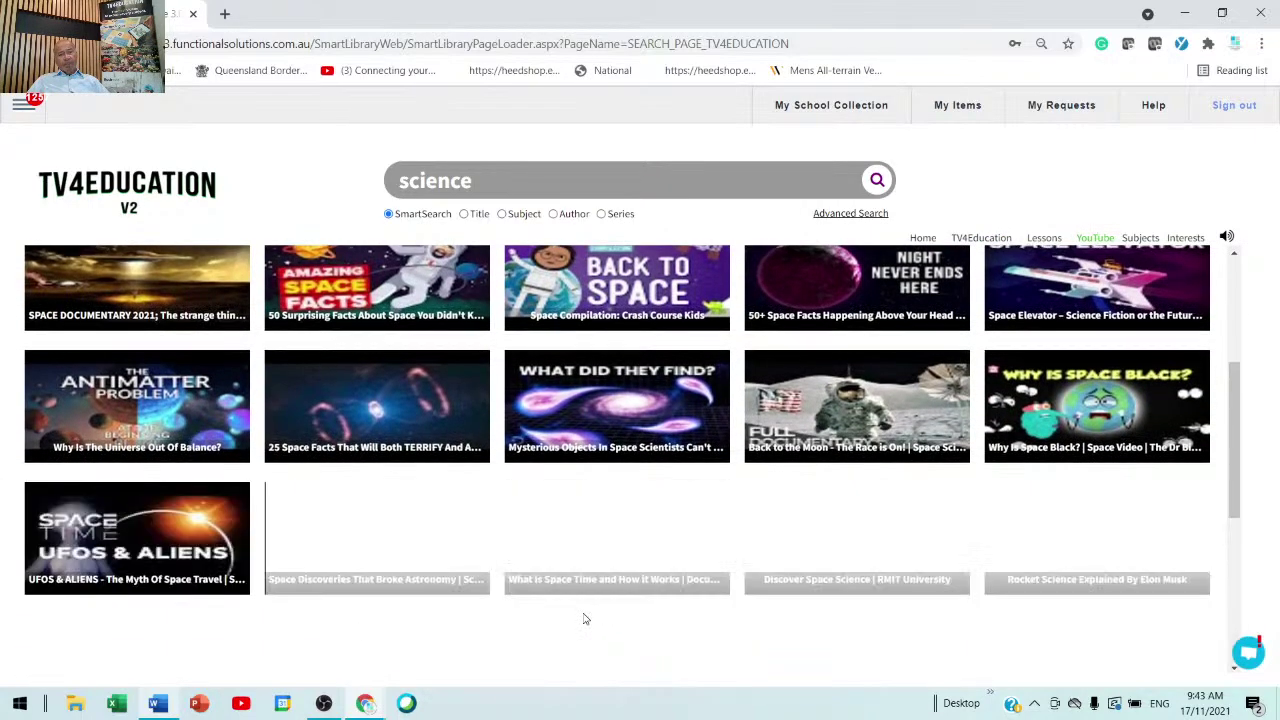
pyautogui.scroll(-2, 580, 480)
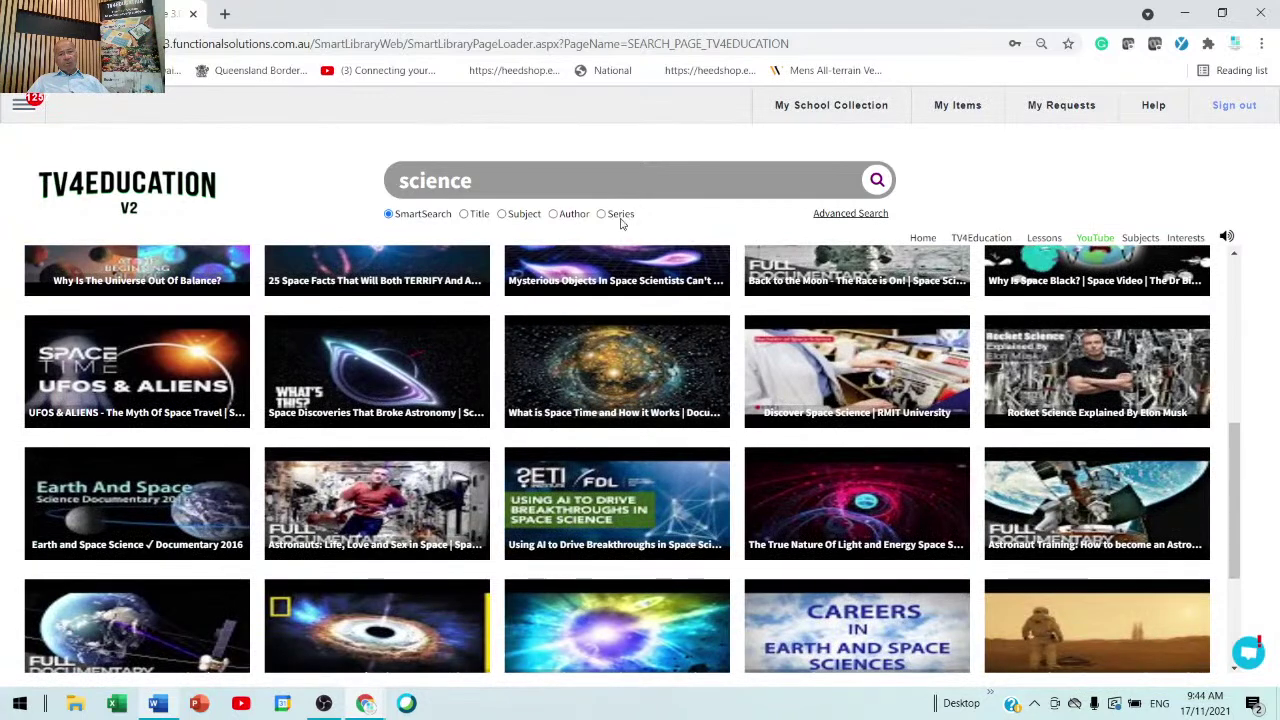
# - Narrow the search to 'science year 12' and load more of its results
pyautogui.write('year 12')
pyautogui.press('Return')
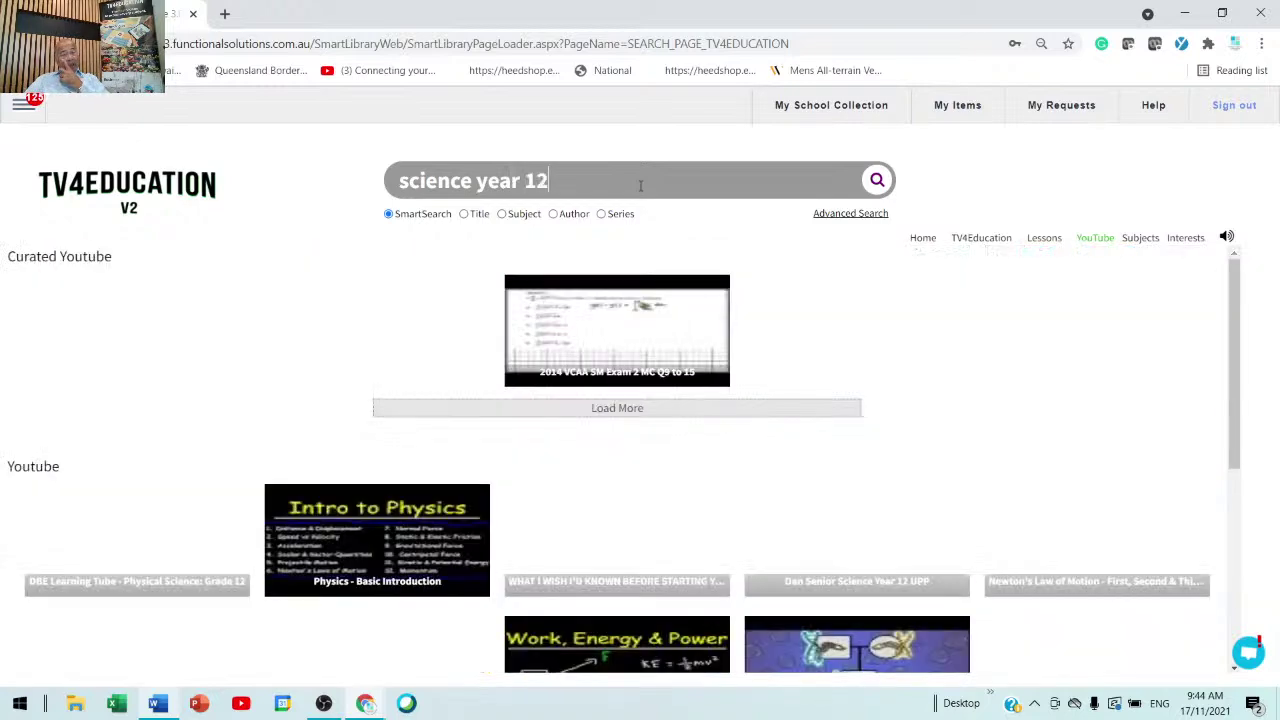
pyautogui.scroll(-5, 814, 466)
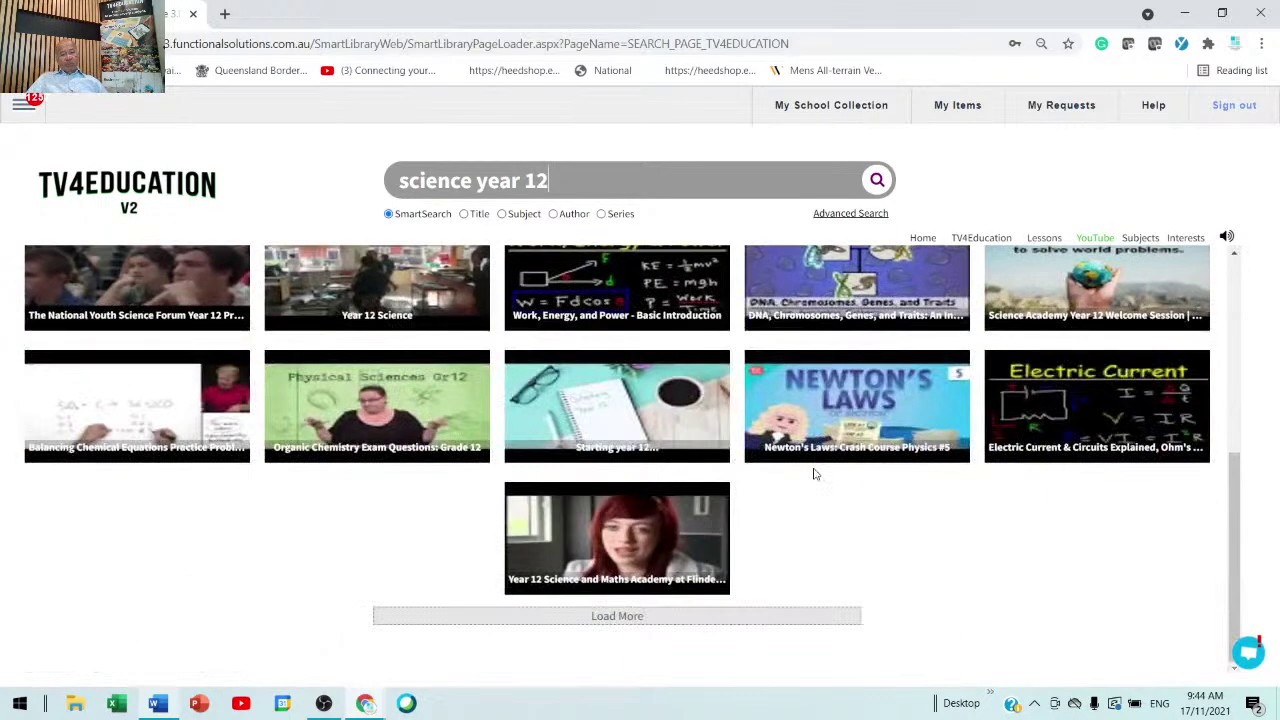
pyautogui.click(651, 625)
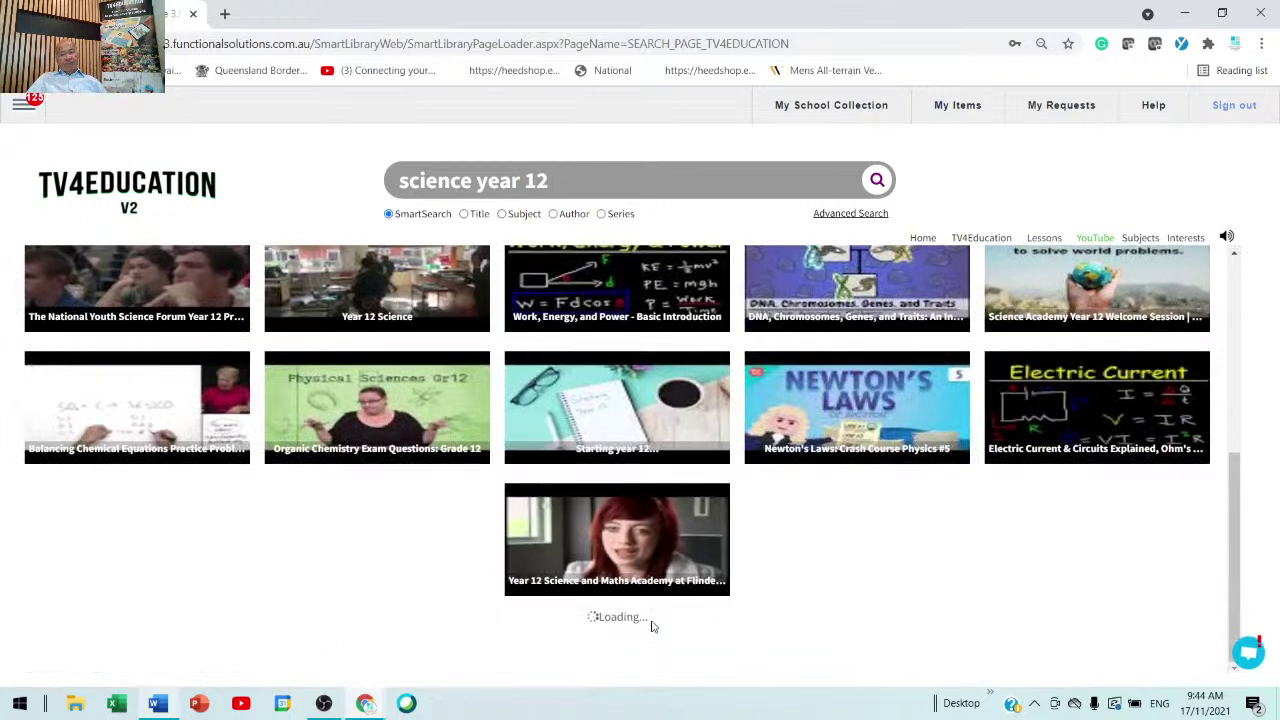
pyautogui.scroll(-2, 651, 625)
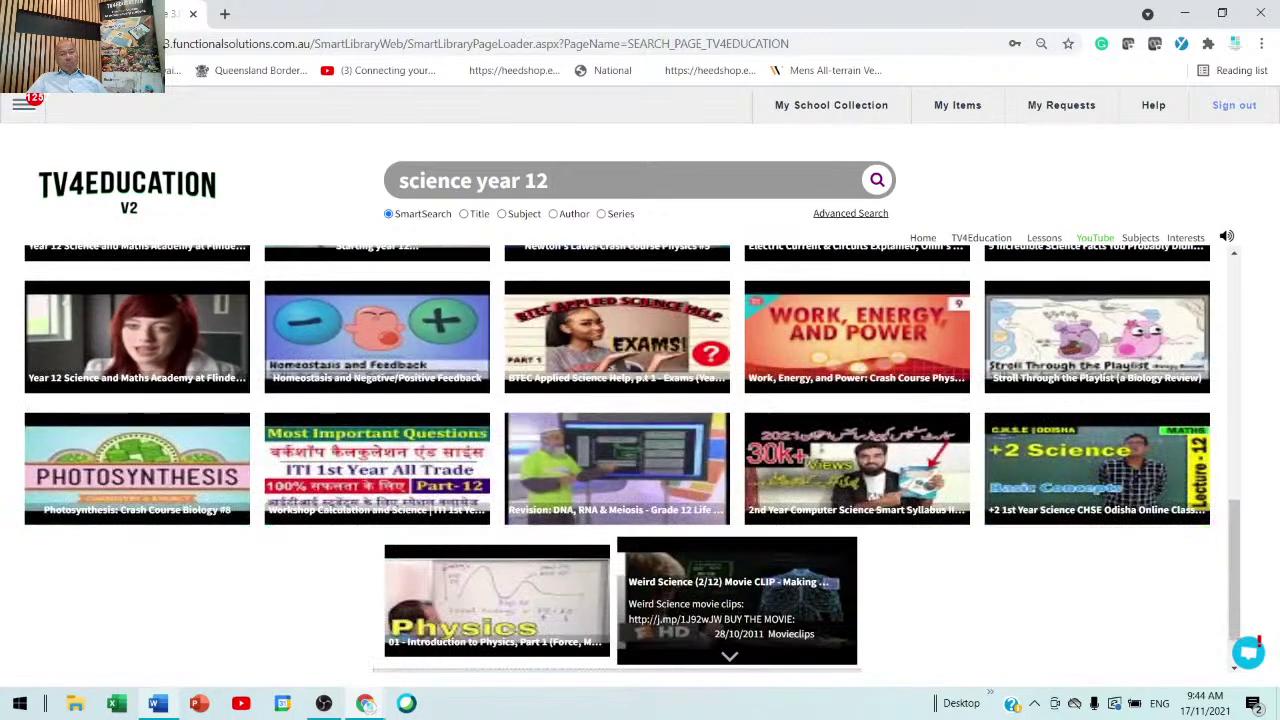
# - Add the Photosynthesis: Crash Course Biology #8 video to My Items and close its player
pyautogui.click(137, 468)
pyautogui.click(1193, 199)
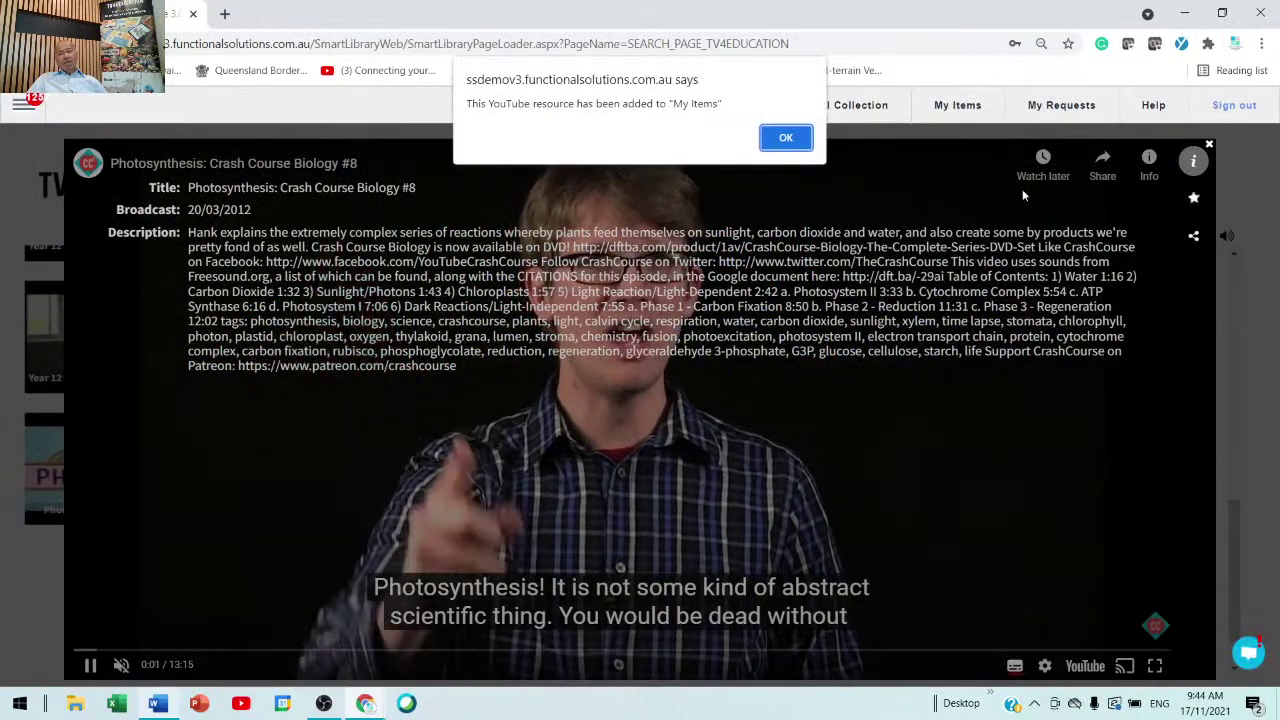
pyautogui.click(786, 138)
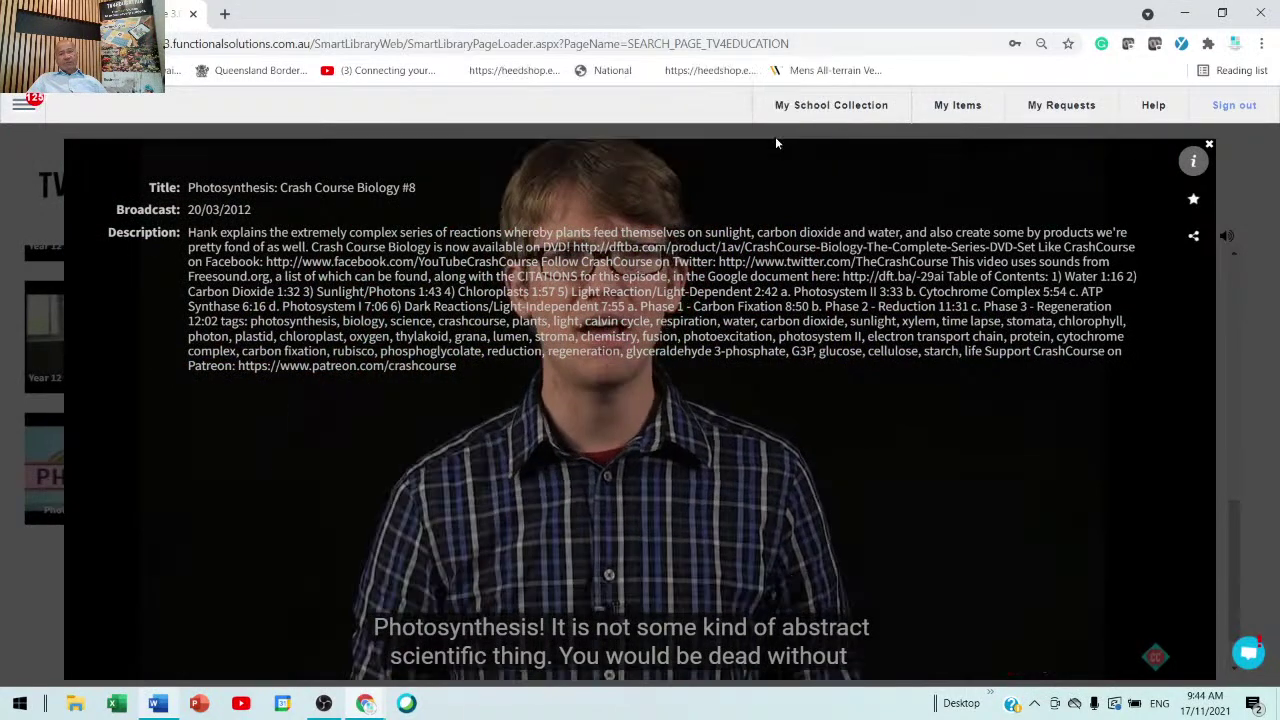
pyautogui.click(1208, 145)
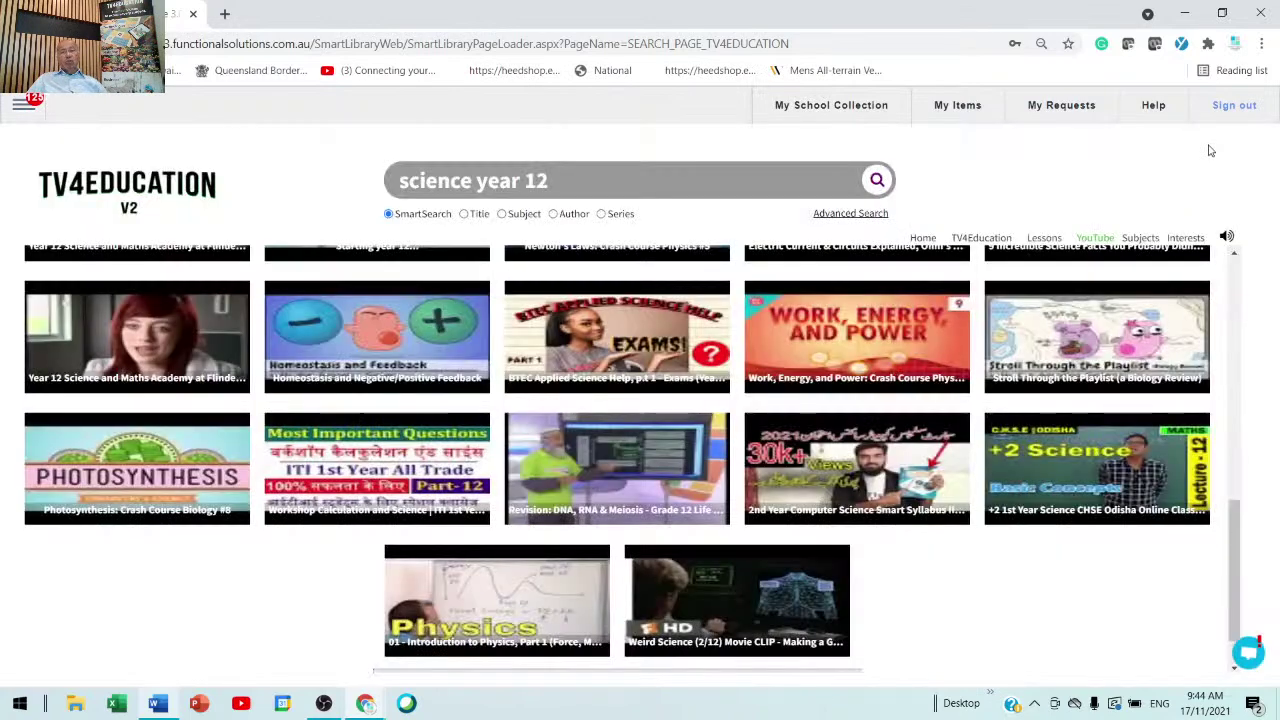
# - Browse the My School Collection listing
pyautogui.click(852, 108)
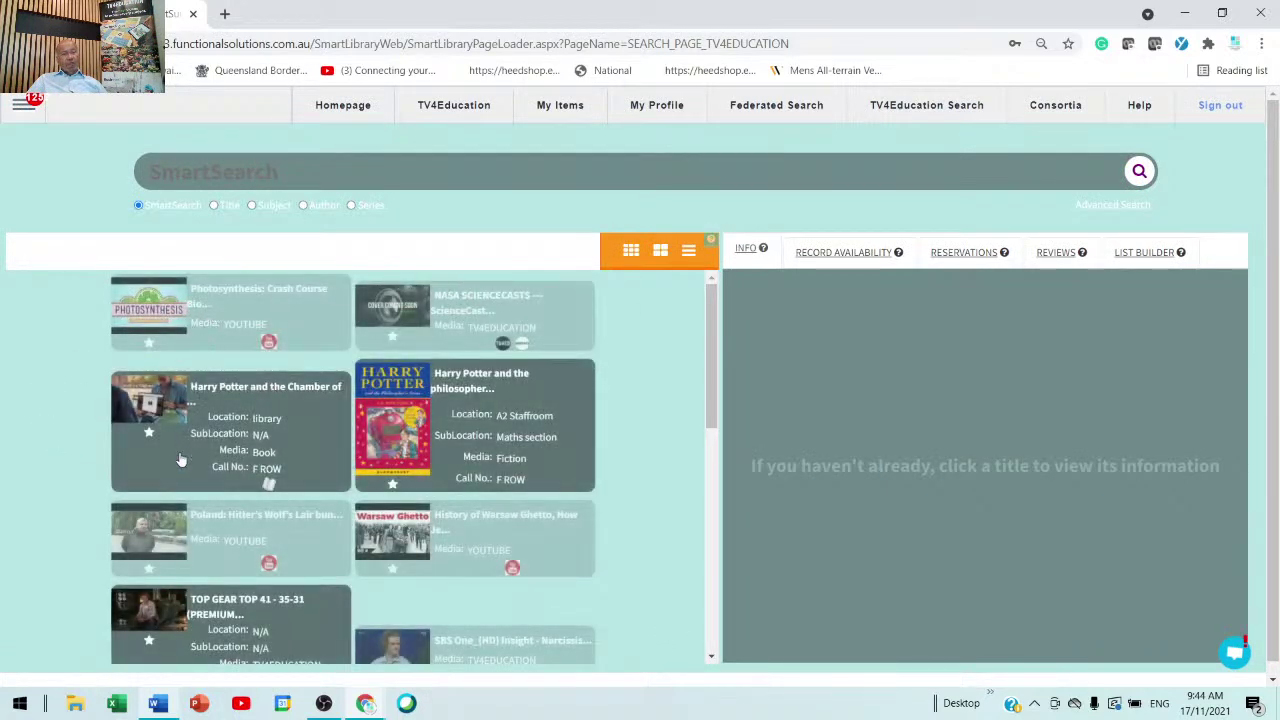
pyautogui.scroll(-3, 314, 559)
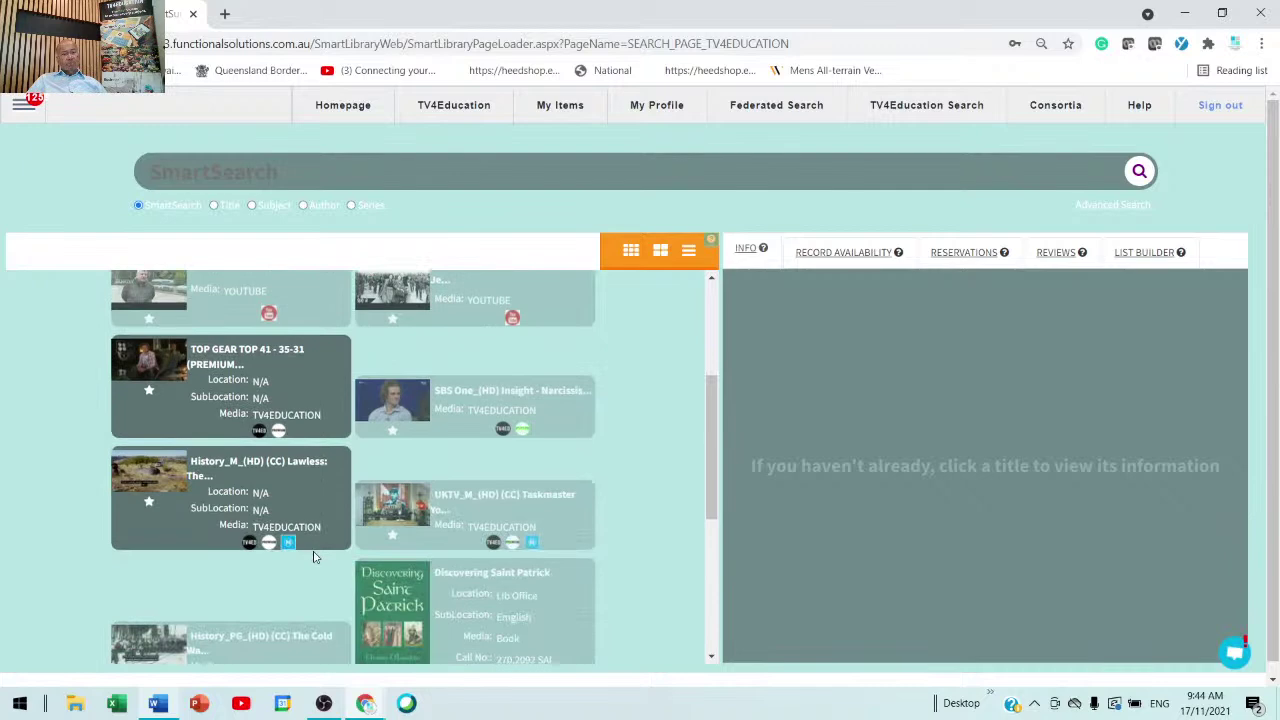
pyautogui.scroll(3, 314, 559)
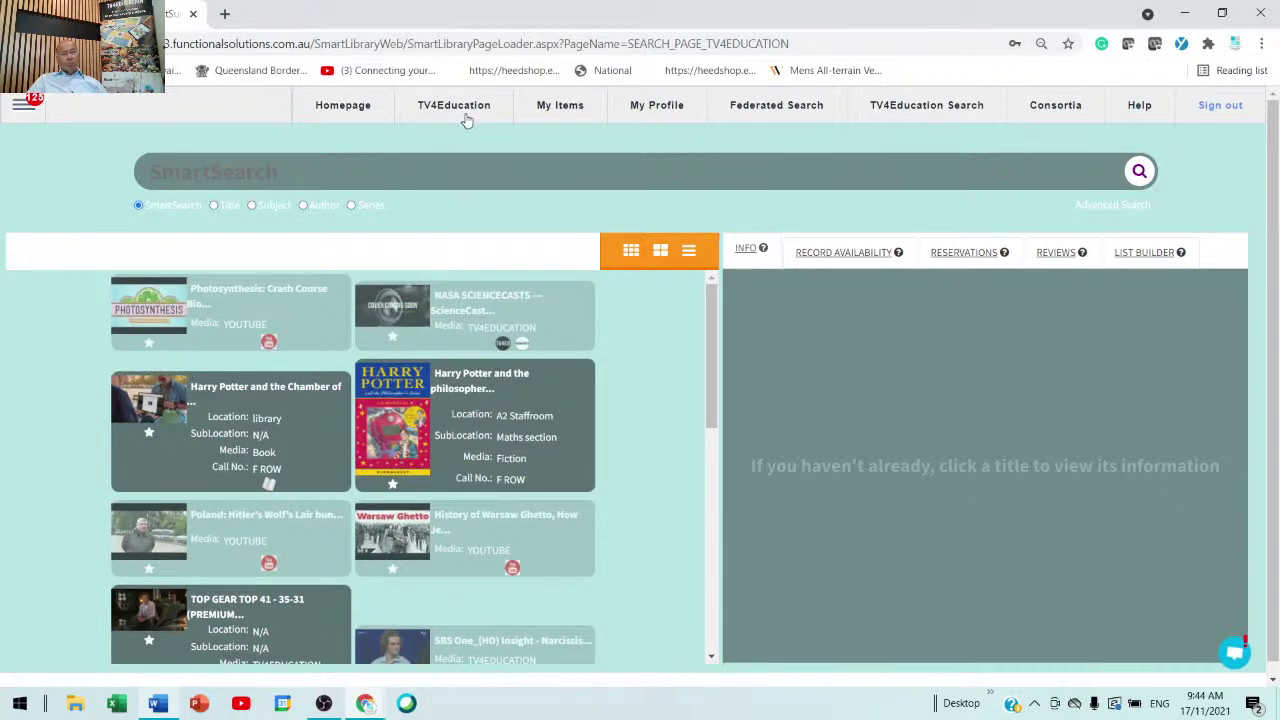
pyautogui.click(468, 115)
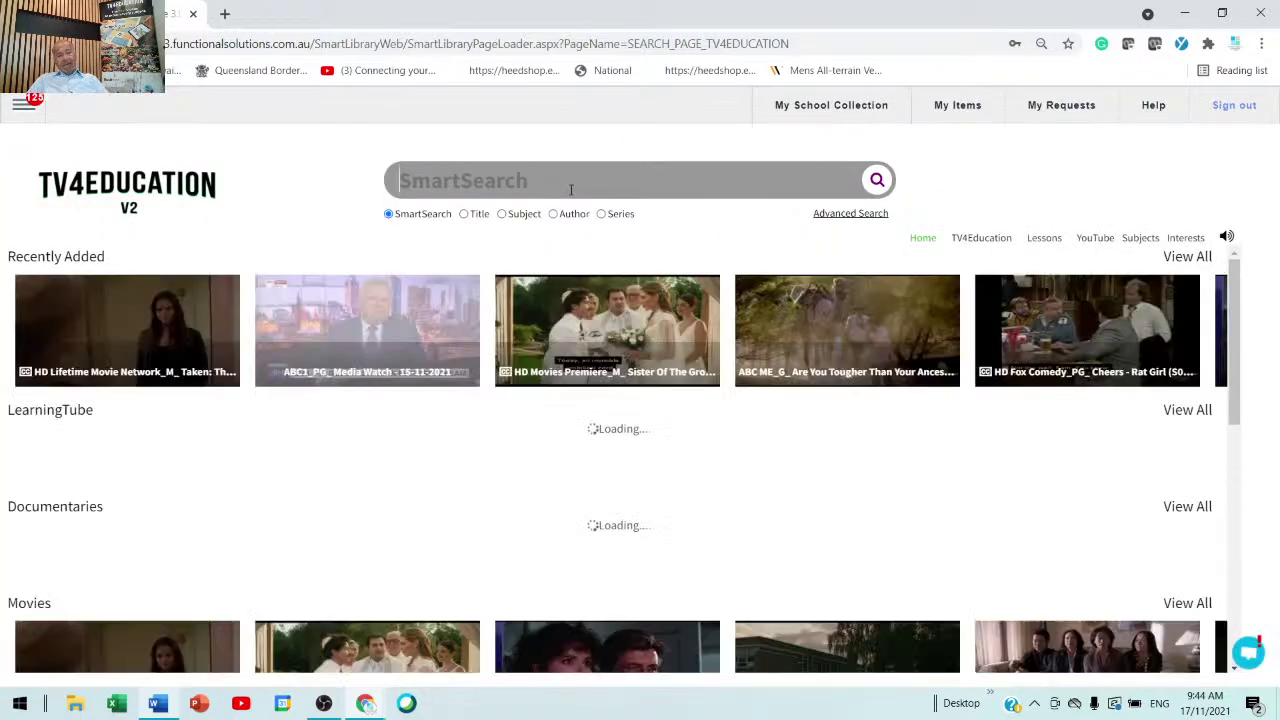
# - Search for 'fdgdfg fdfgd fgdfg dfgdfgdfg' and highlight the No More Results Found message
pyautogui.write('fdgdfg fdfgd')
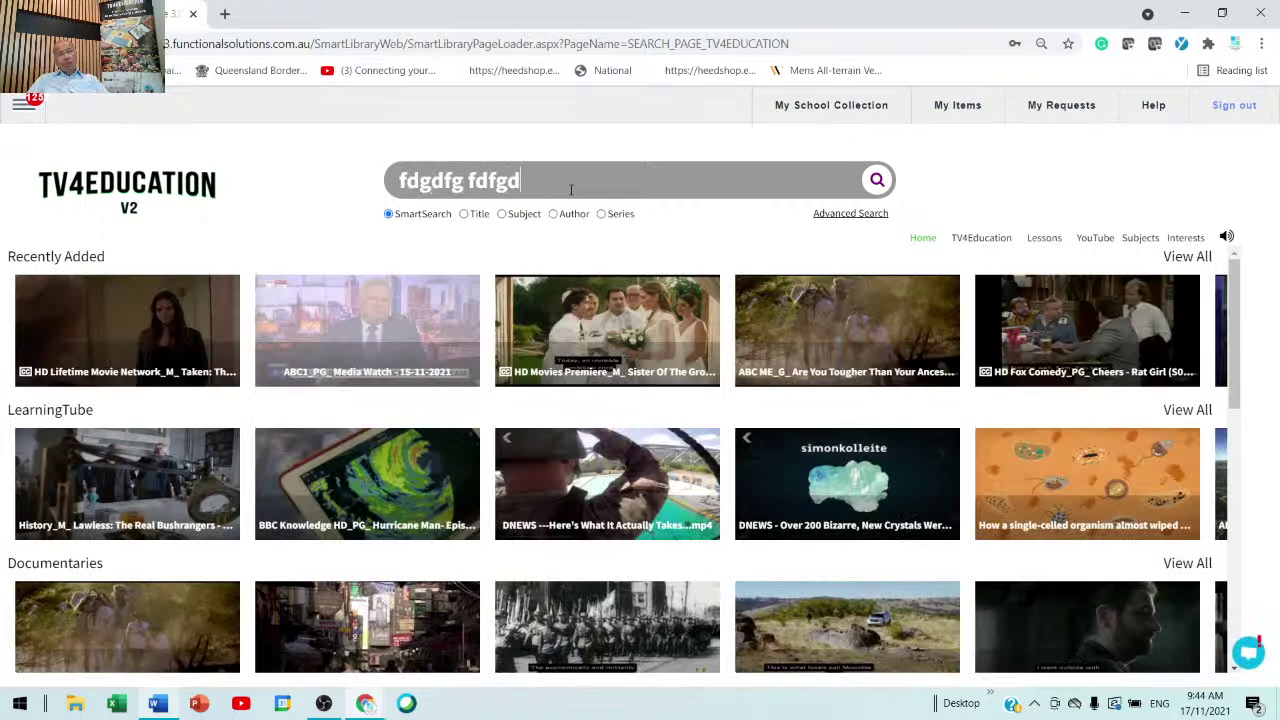
pyautogui.write(' fgdfg dfgdfgdfg')
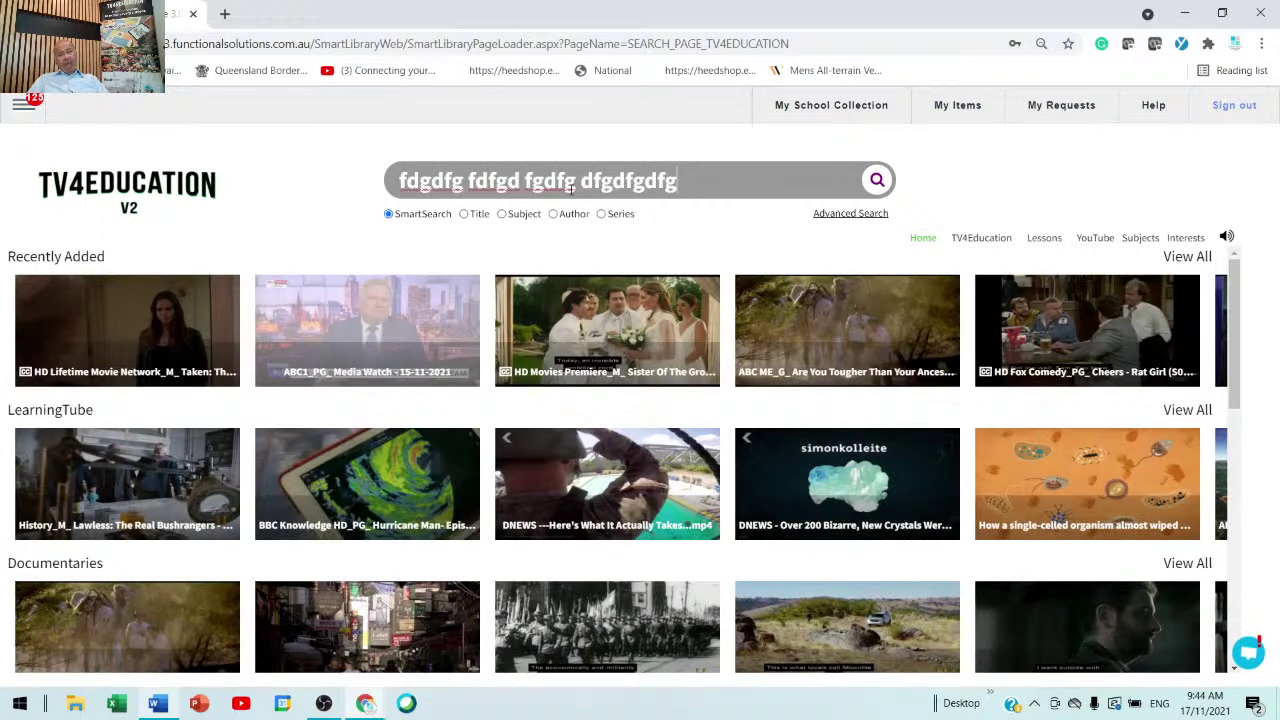
pyautogui.press('Return')
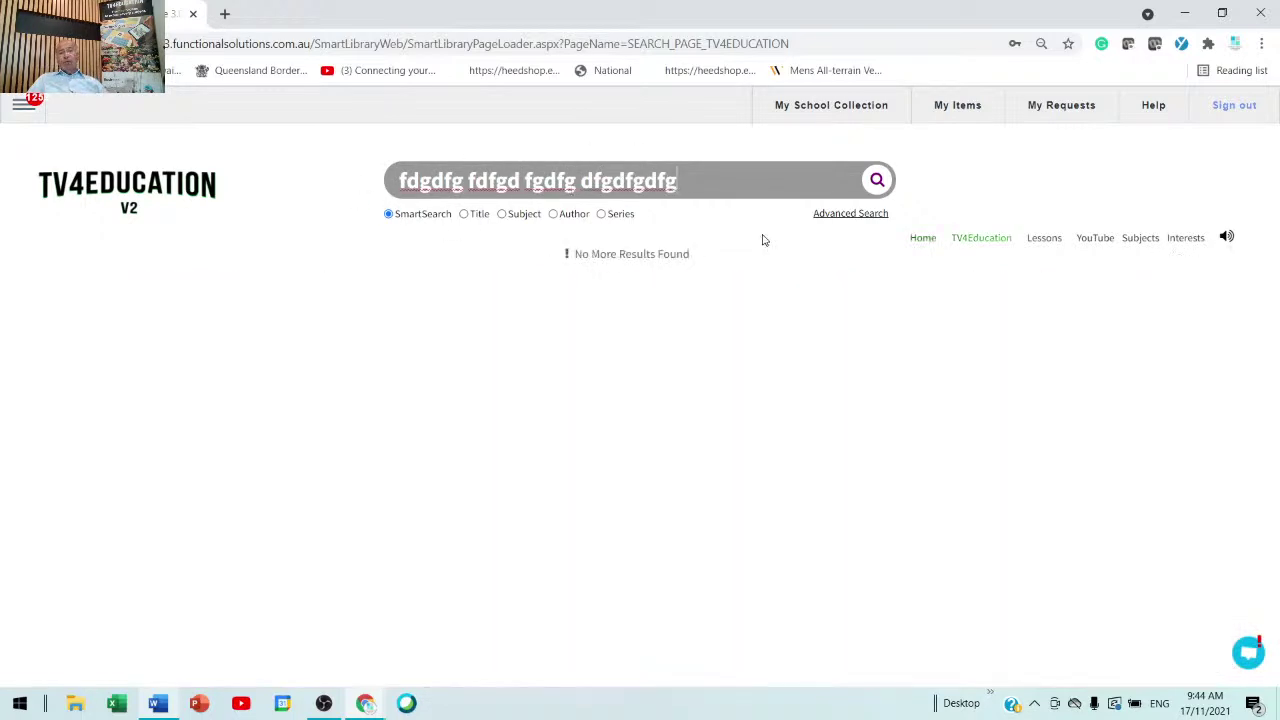
pyautogui.moveTo(717, 274); pyautogui.dragTo(552, 251)
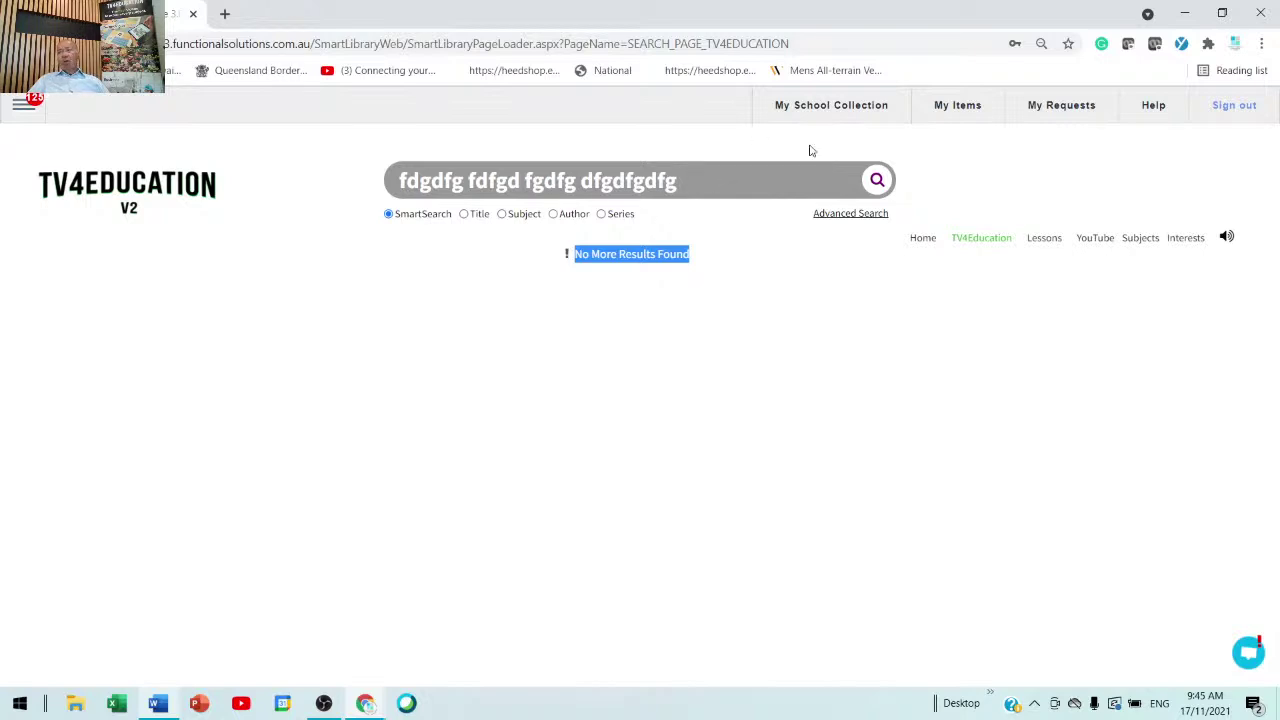
# - Open My Requests, start a new request, and preview the Topic Request form before returning
pyautogui.click(1057, 110)
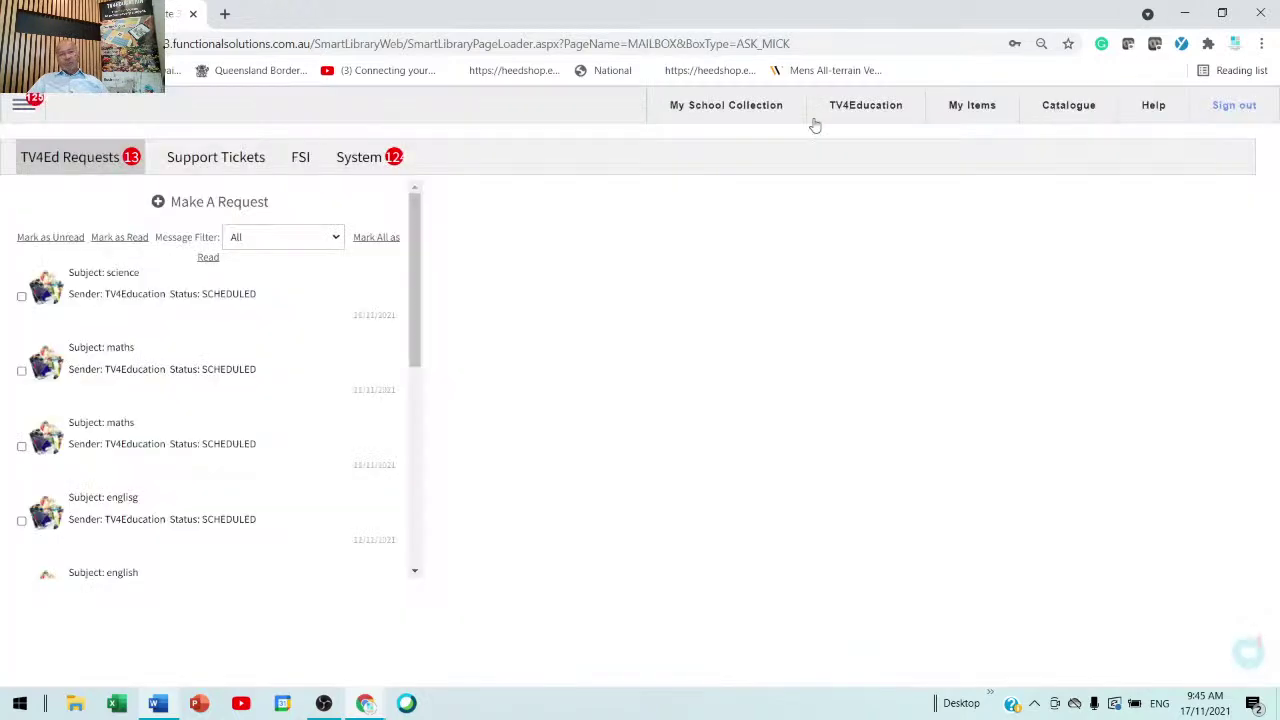
pyautogui.click(224, 209)
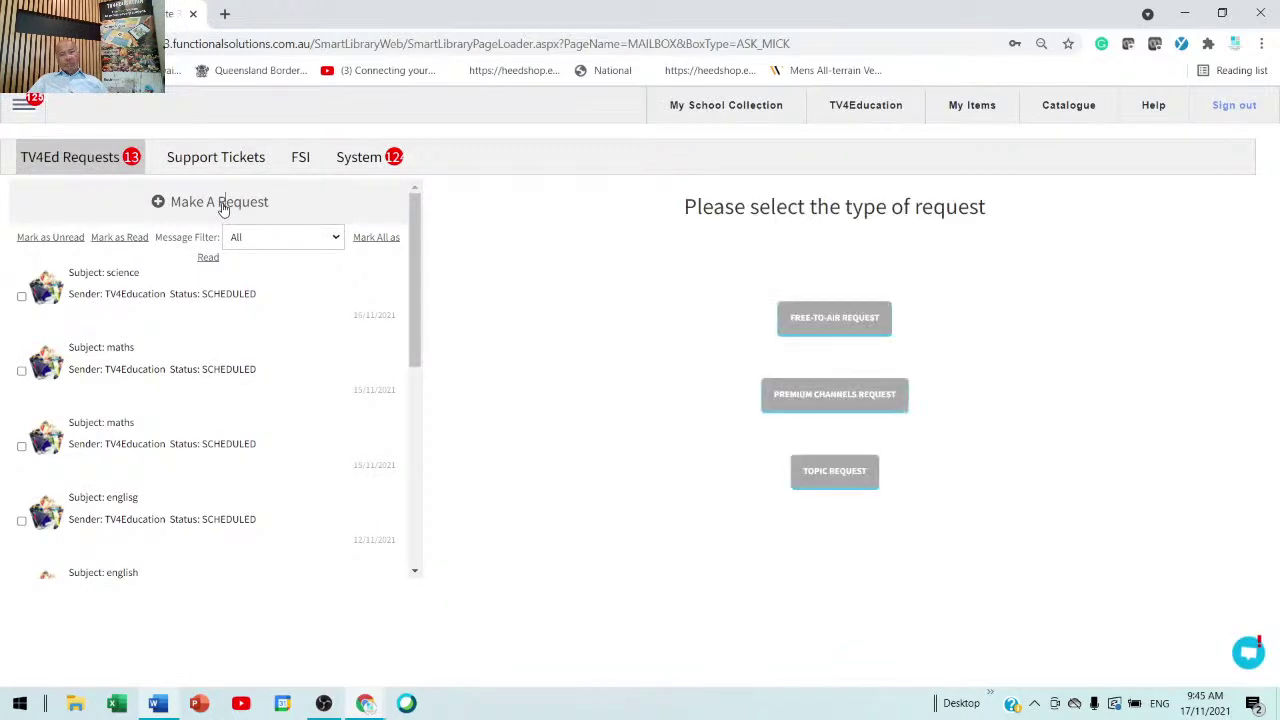
pyautogui.click(828, 472)
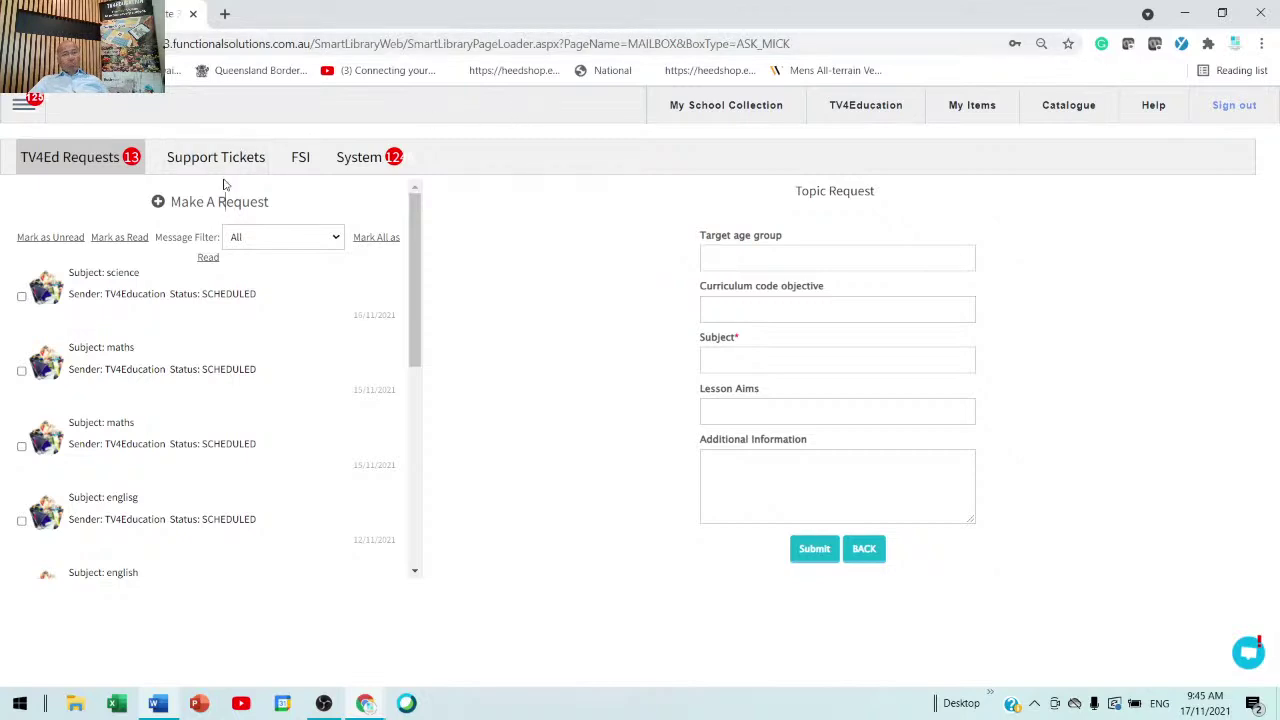
pyautogui.click(210, 202)
# - Browse the premium channels and start a request for the Bloomberg channel
pyautogui.click(834, 400)
pyautogui.scroll(-15, 835, 405)
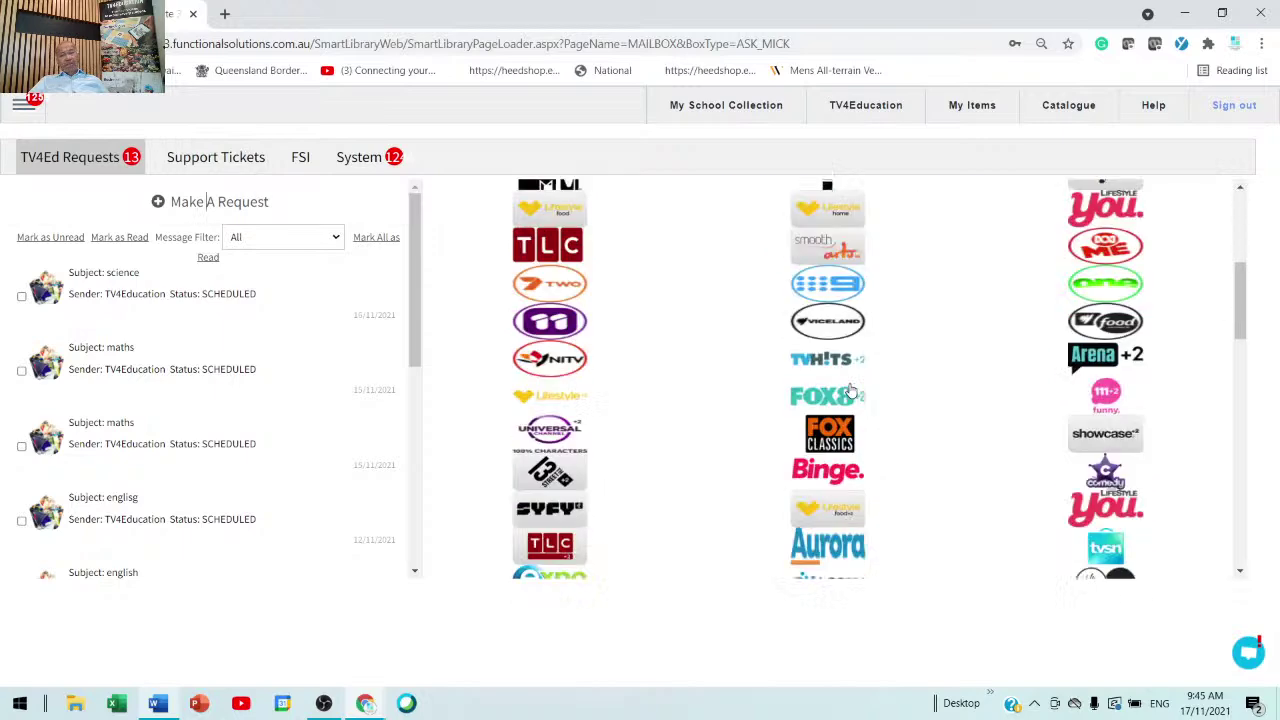
pyautogui.scroll(-5, 850, 390)
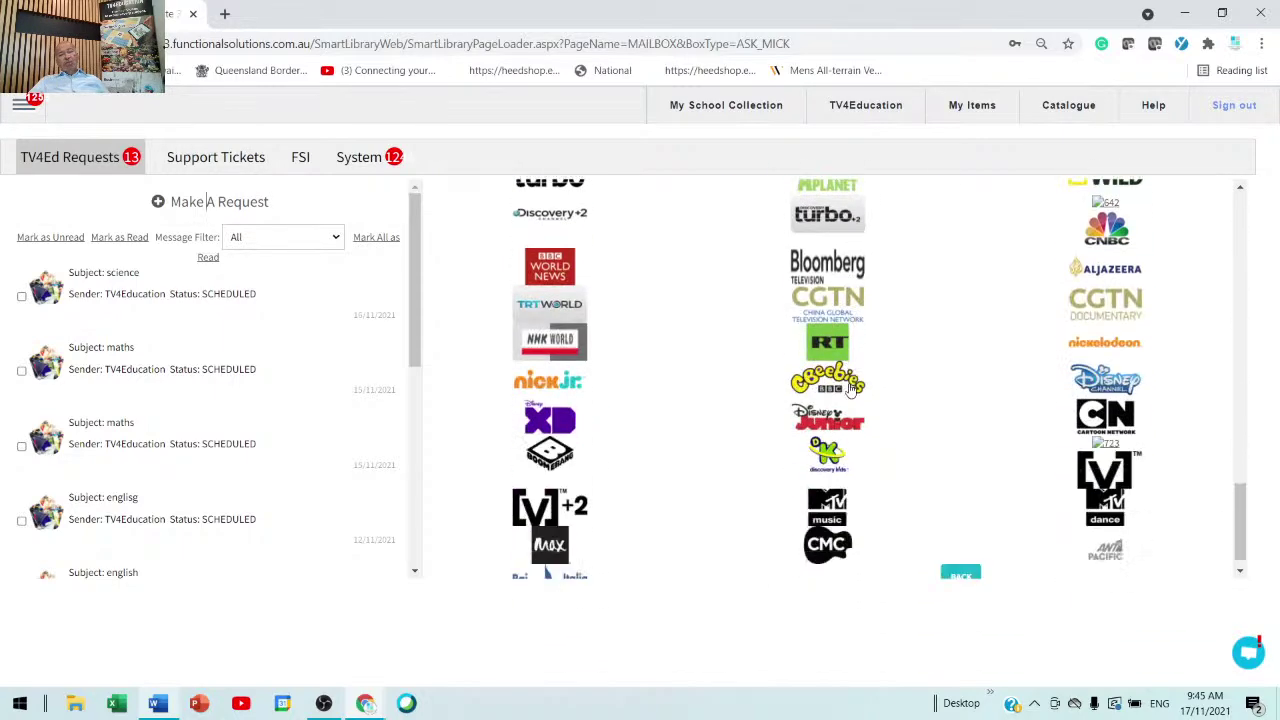
pyautogui.click(835, 258)
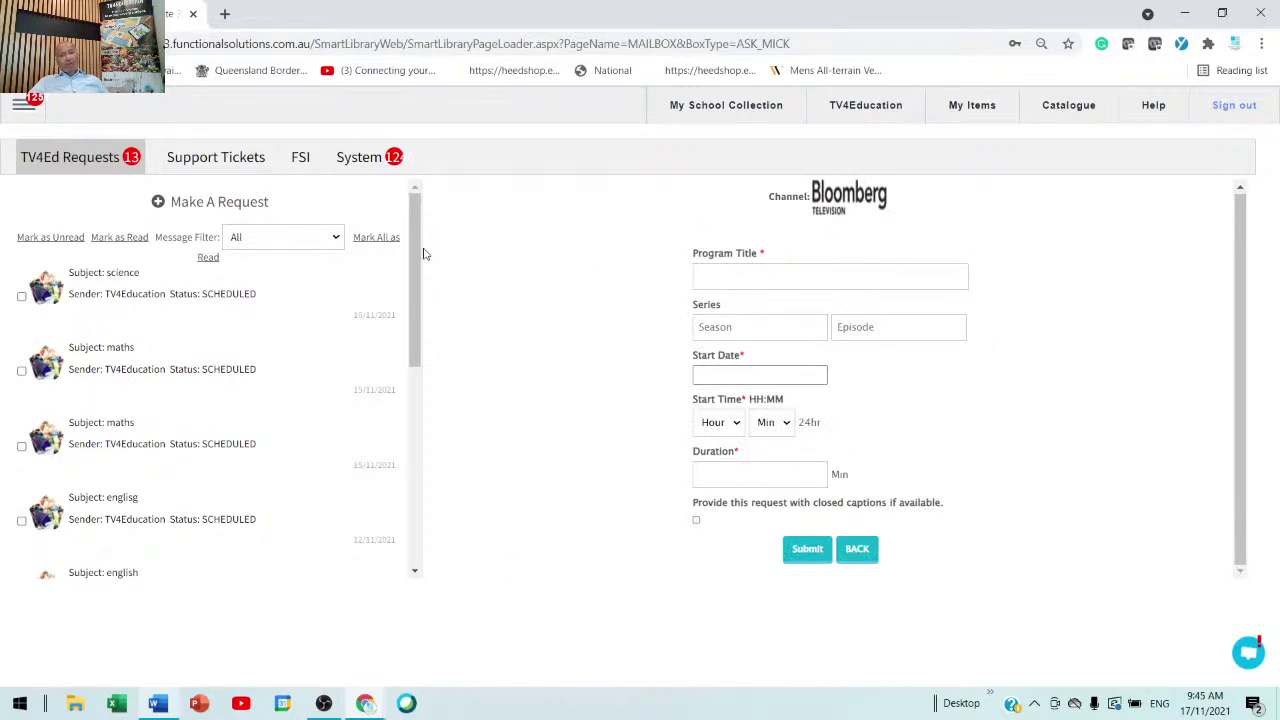
# - Start a new free-to-air program request for a show on the GO! channel
pyautogui.click(250, 204)
pyautogui.click(835, 320)
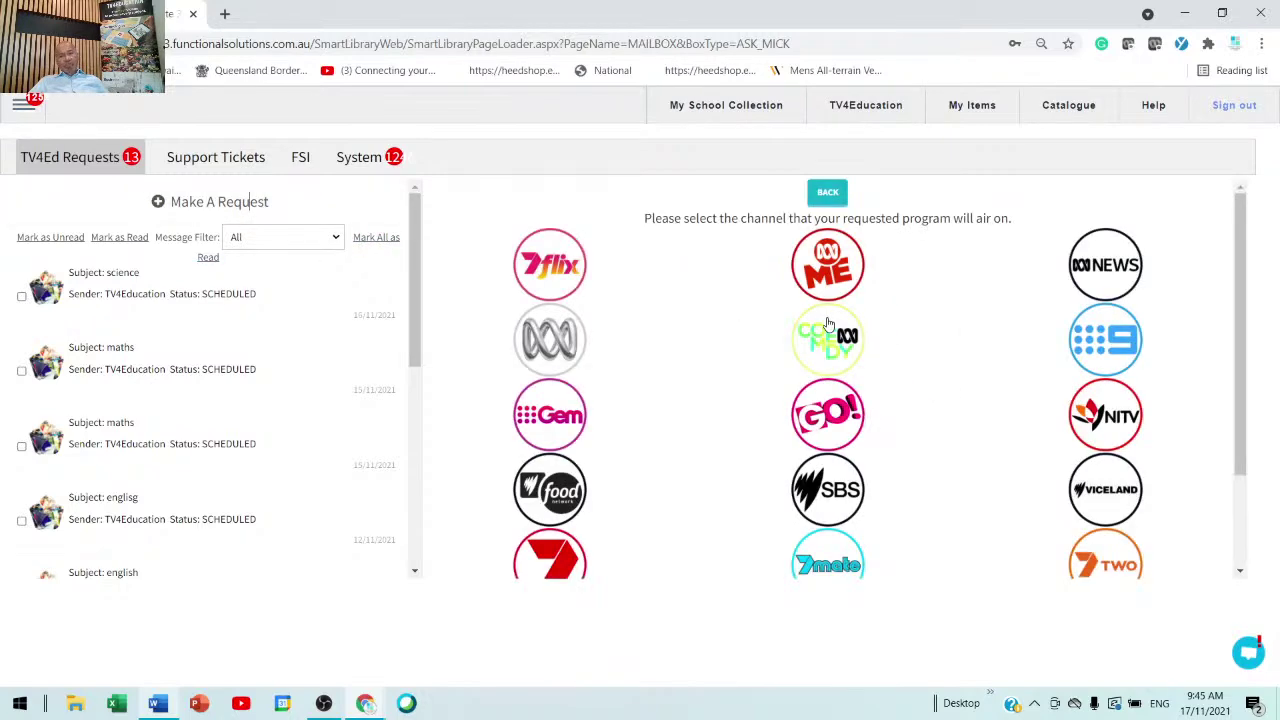
pyautogui.click(832, 405)
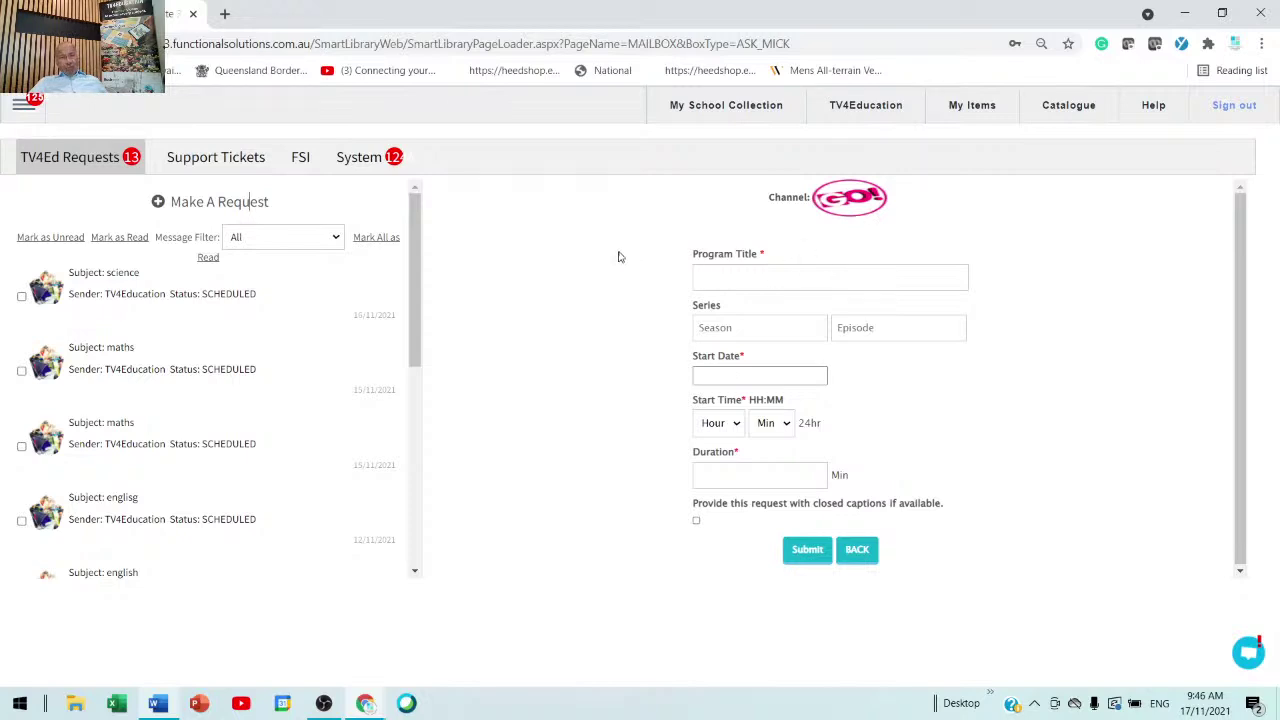
pyautogui.click(715, 110)
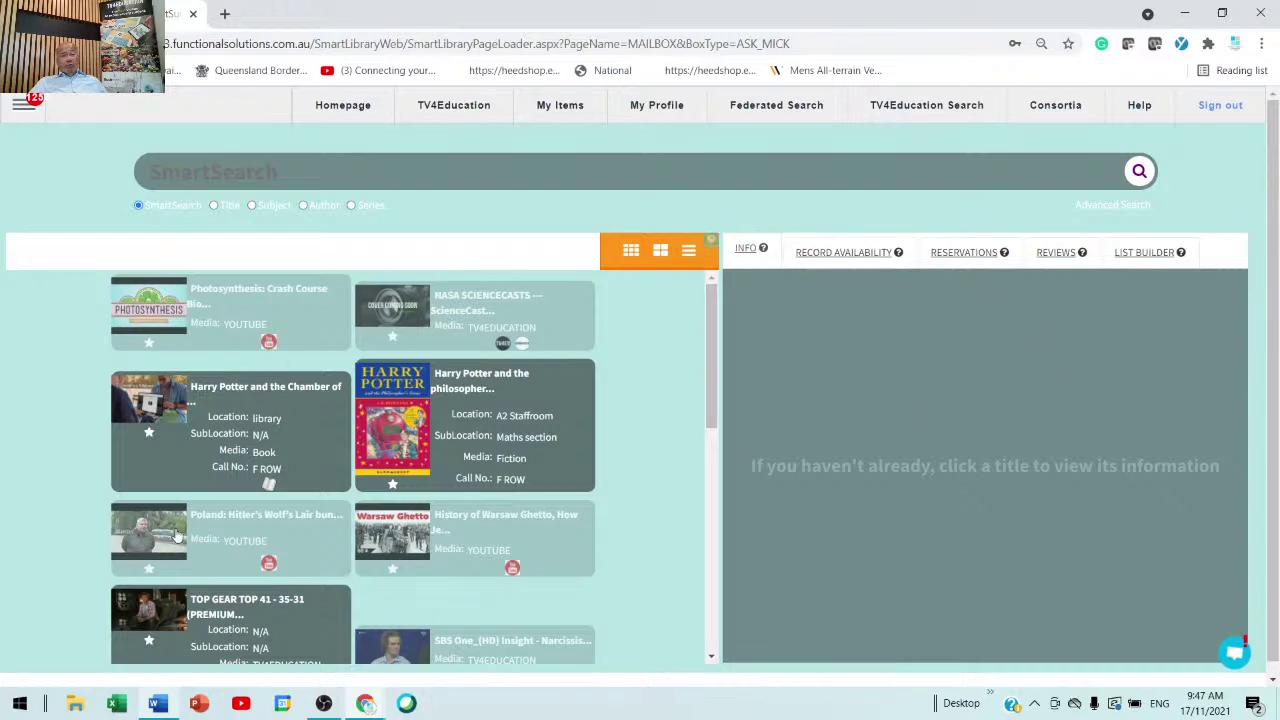
# - Scroll through My School Collection, then open My Items to see saved videos and lessons
pyautogui.scroll(-1, 489, 539)
pyautogui.scroll(-10, 489, 539)
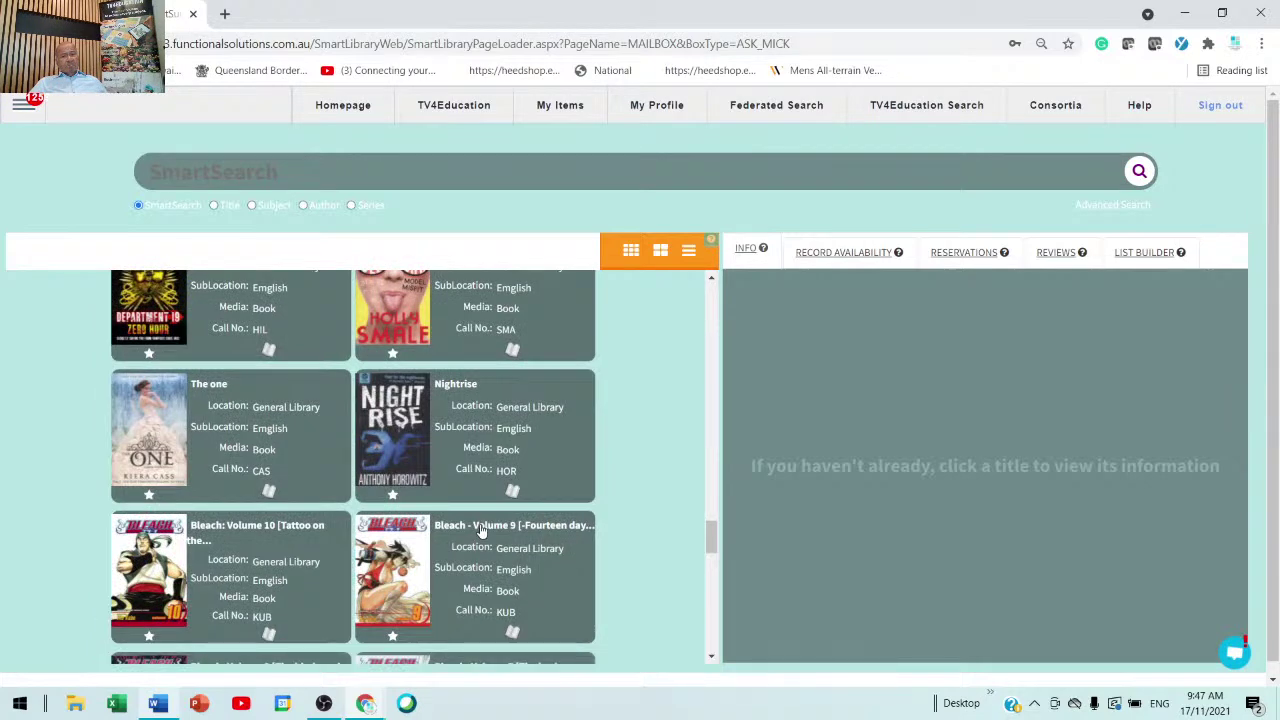
pyautogui.click(562, 106)
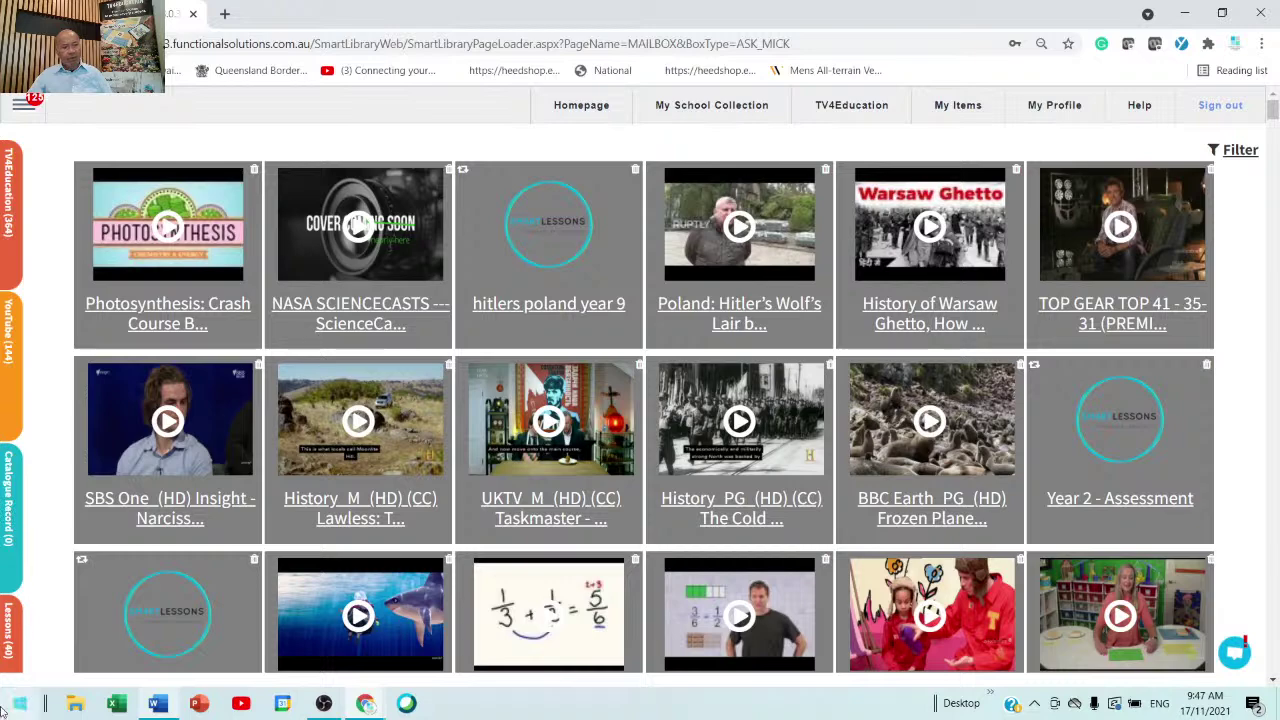
# - Toggle the Lessons, YouTube and TV4Education filters in My Items, ending with YouTube hidden
pyautogui.click(8, 650)
pyautogui.click(8, 650)
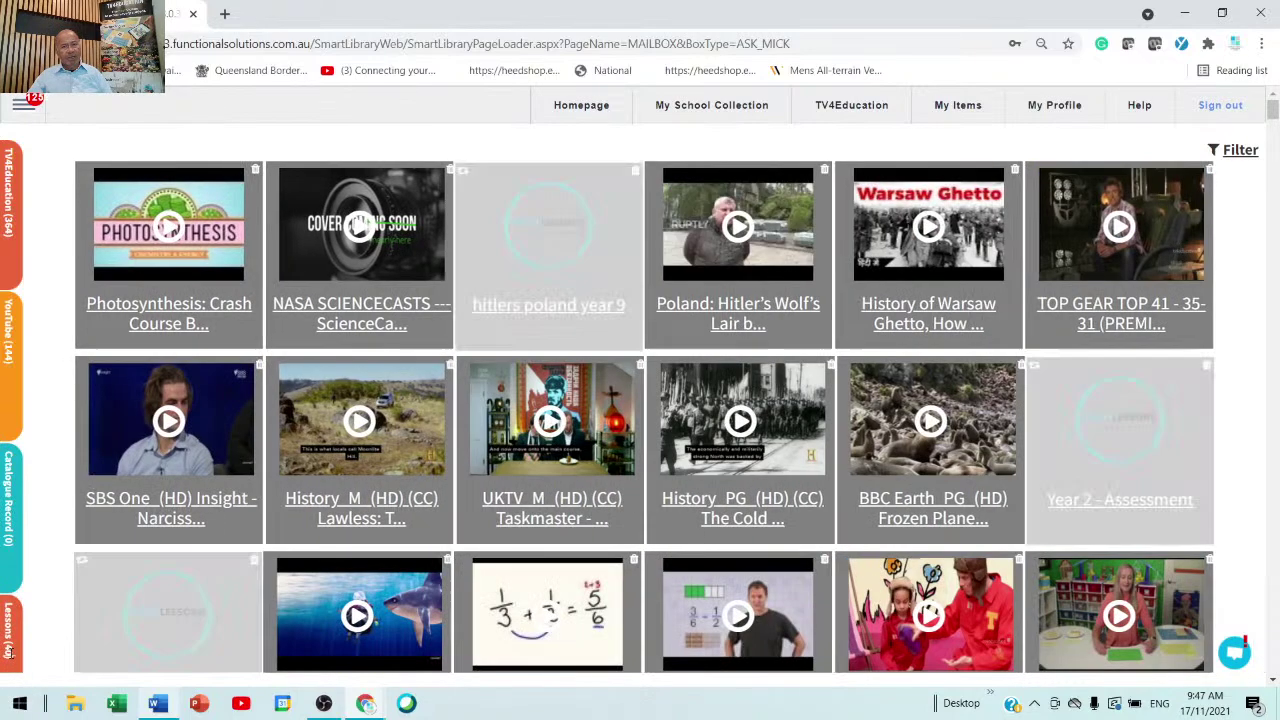
pyautogui.click(9, 338)
pyautogui.click(9, 338)
pyautogui.click(16, 243)
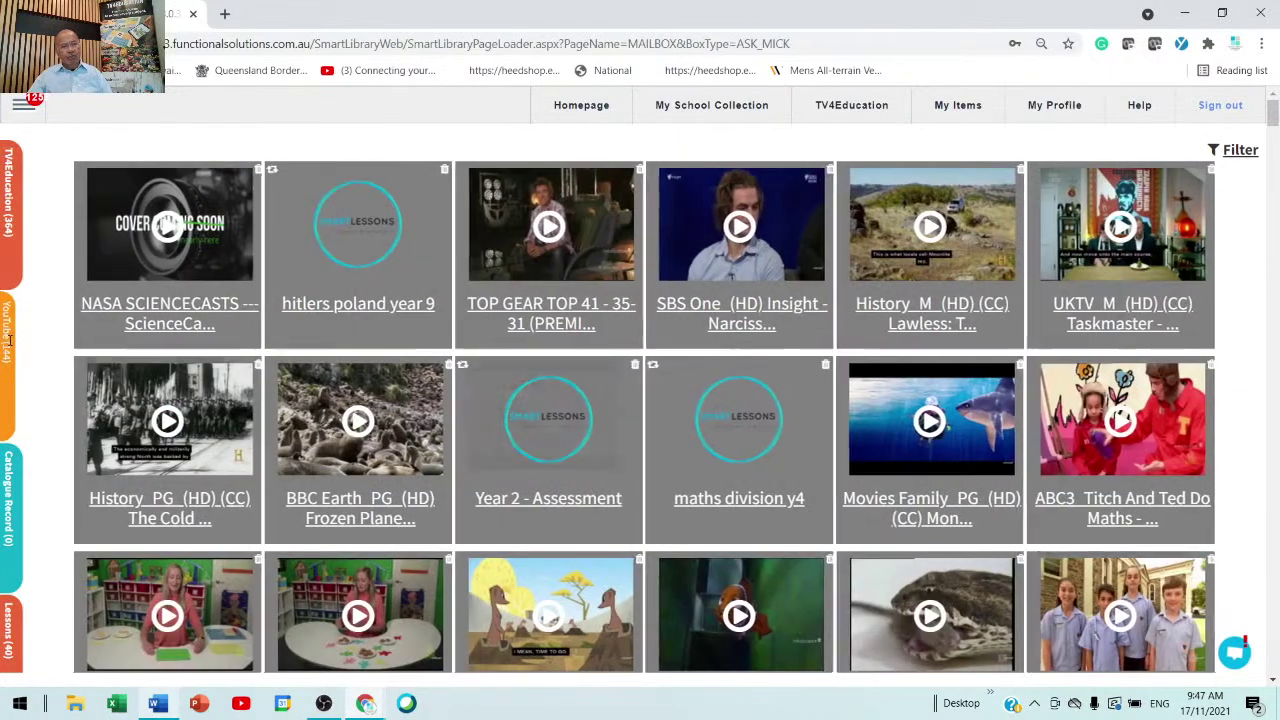
pyautogui.click(9, 338)
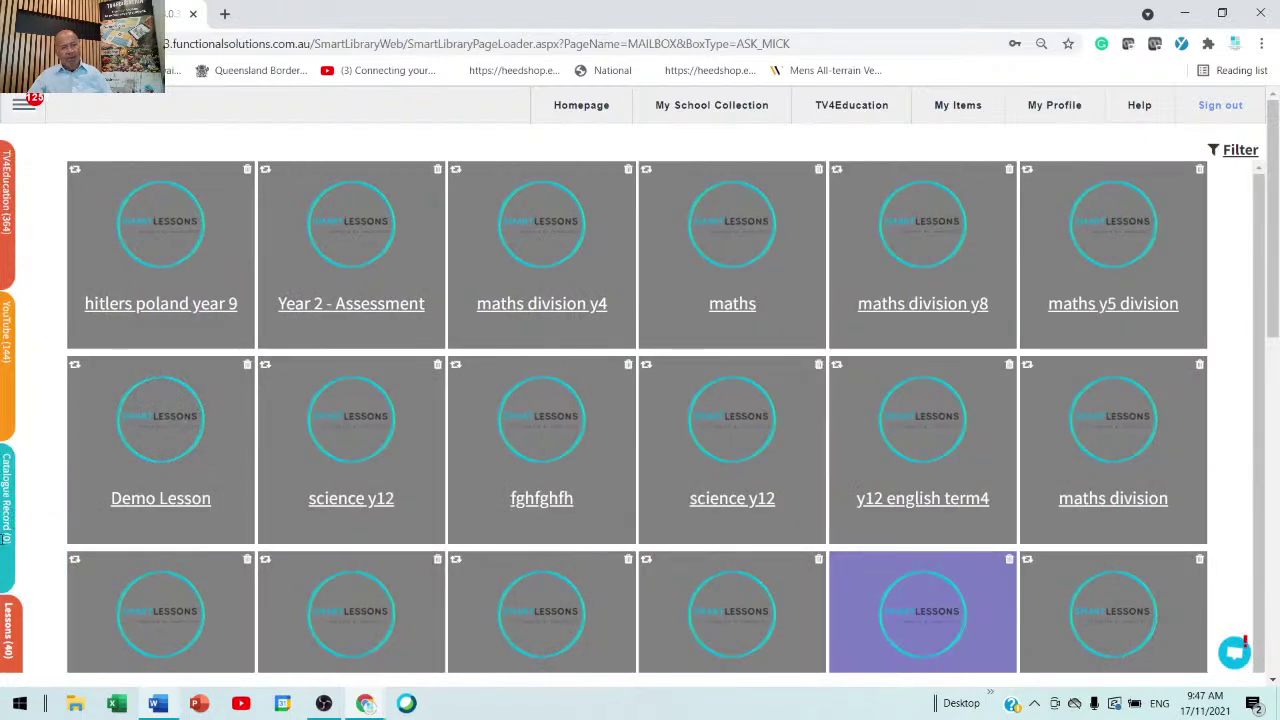
pyautogui.scroll(-2, 244, 422)
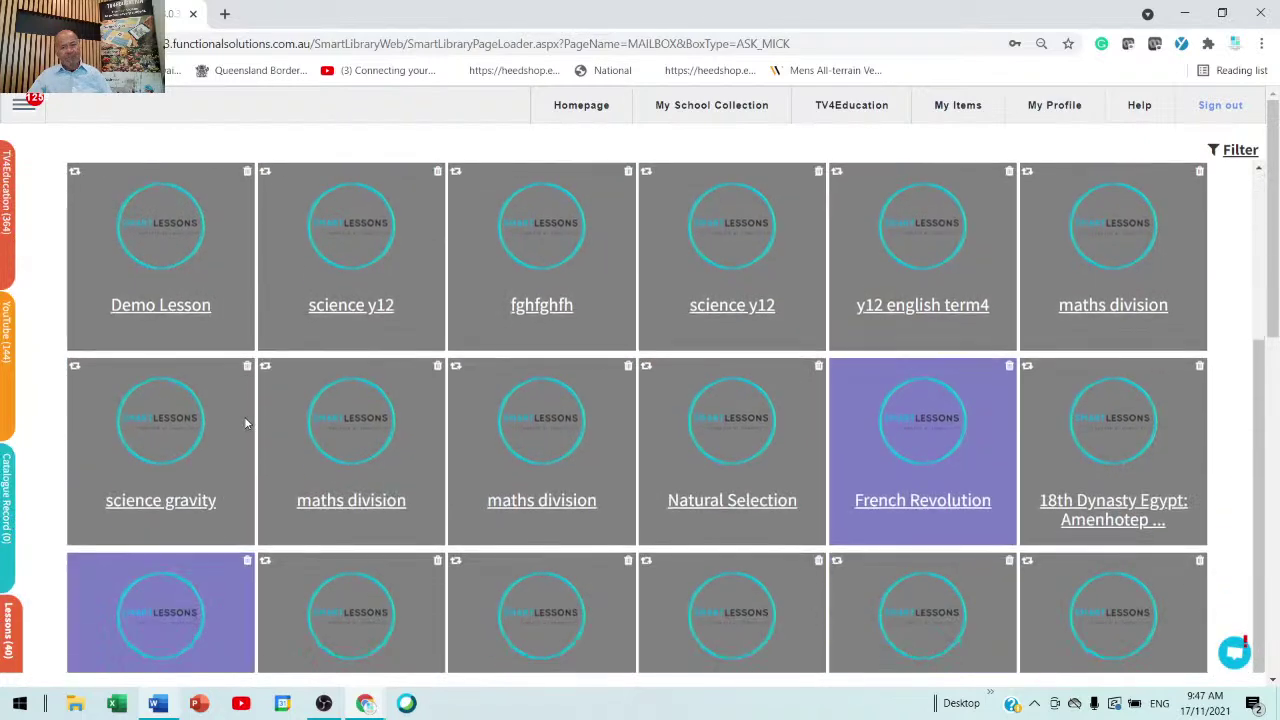
pyautogui.scroll(2, 244, 420)
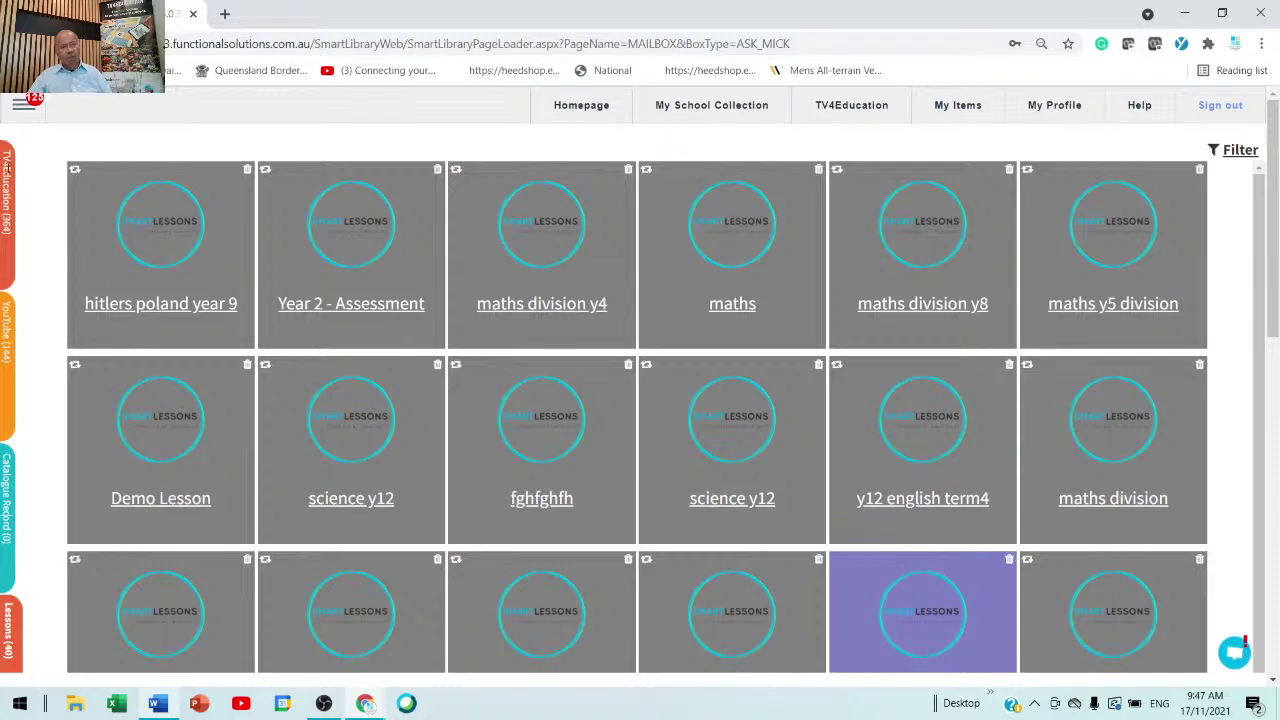
pyautogui.click(8, 185)
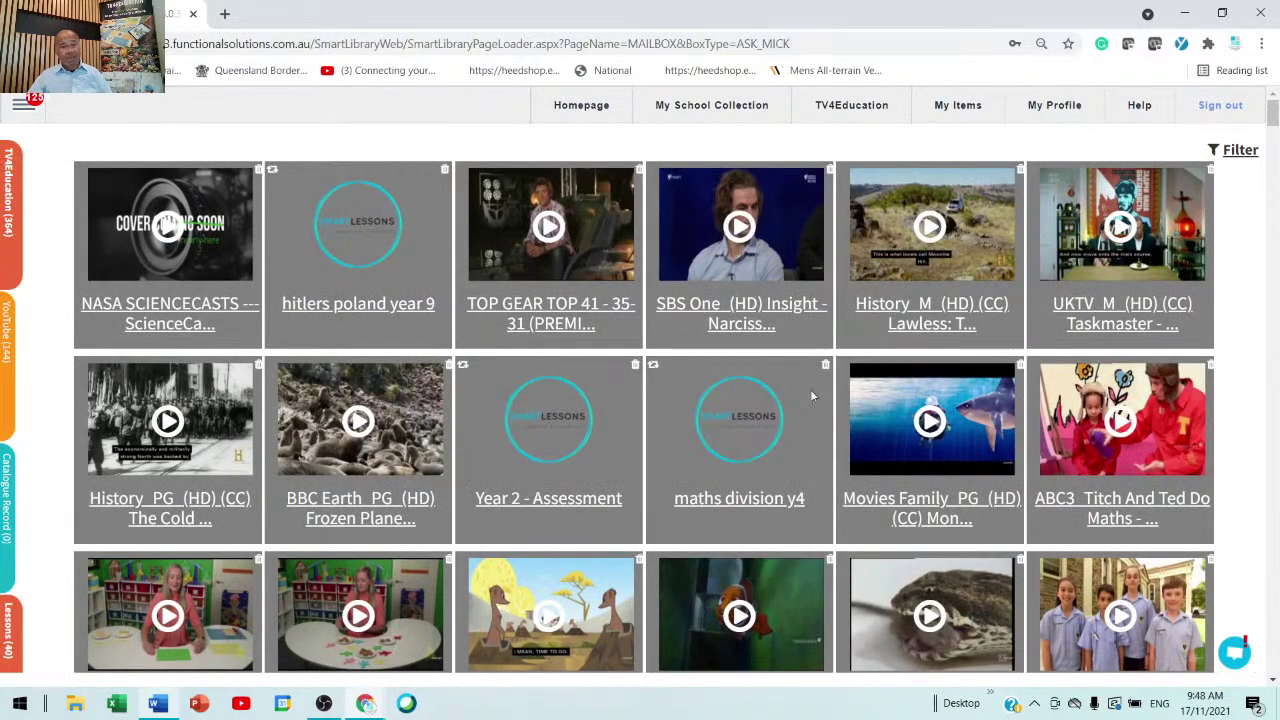
# - Play the 'Poland: Hitler's Wolf's Lair' video from My School Collection
pyautogui.click(692, 108)
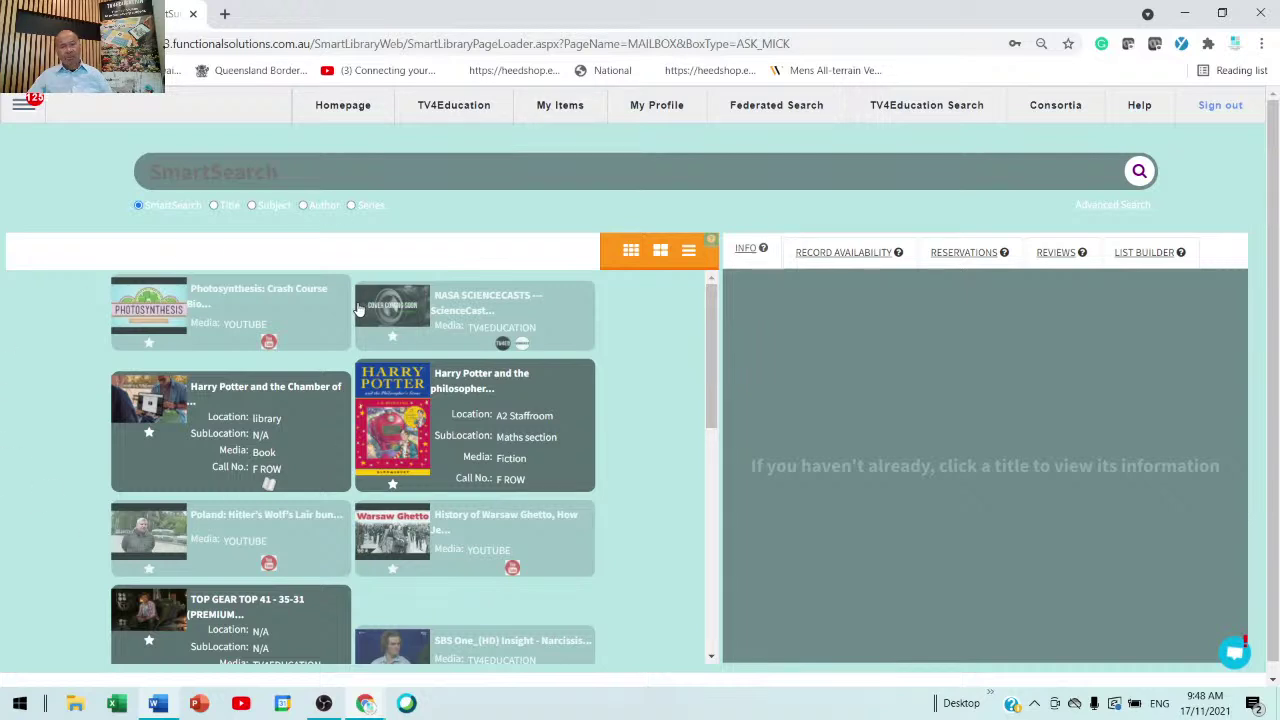
pyautogui.scroll(-3, 358, 309)
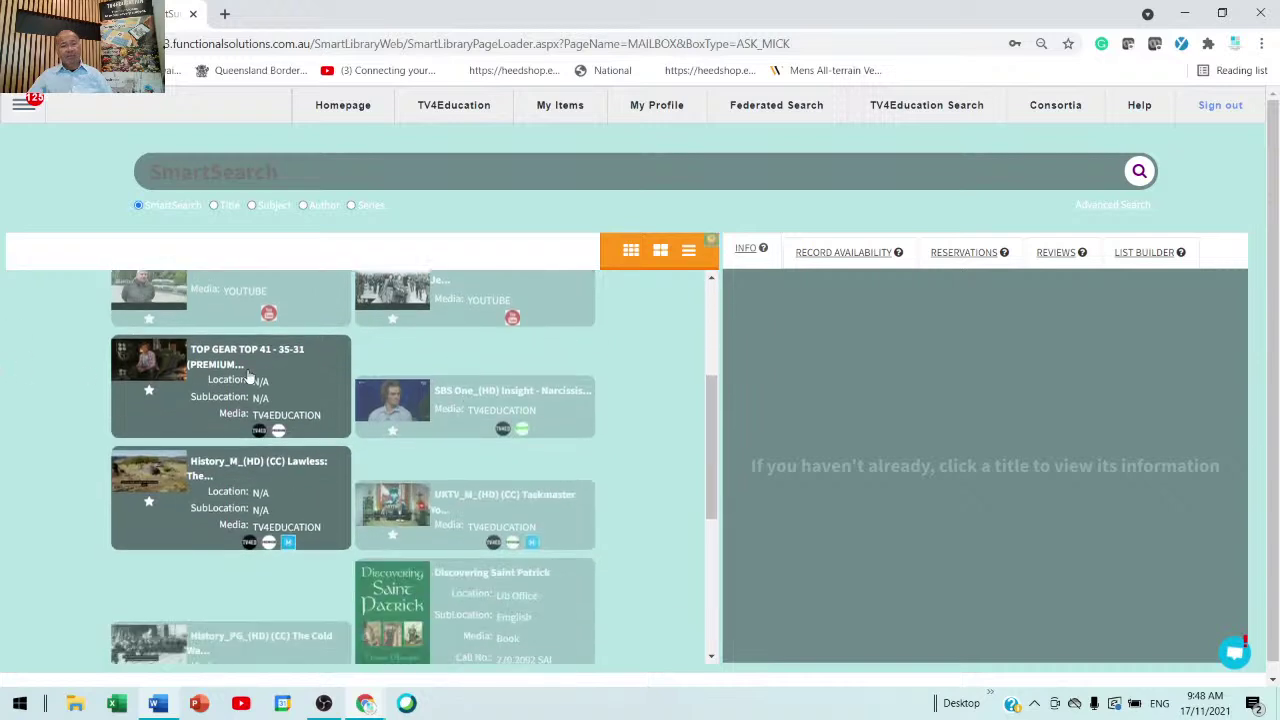
pyautogui.scroll(2, 248, 377)
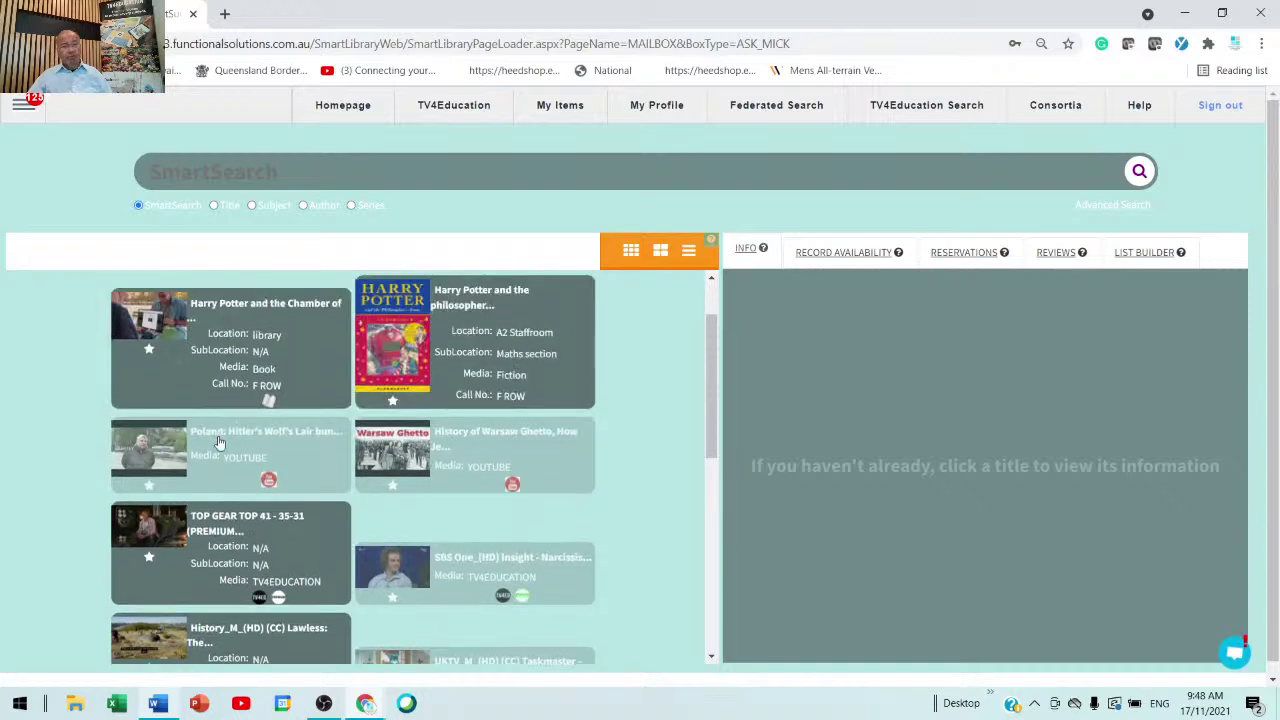
pyautogui.click(243, 455)
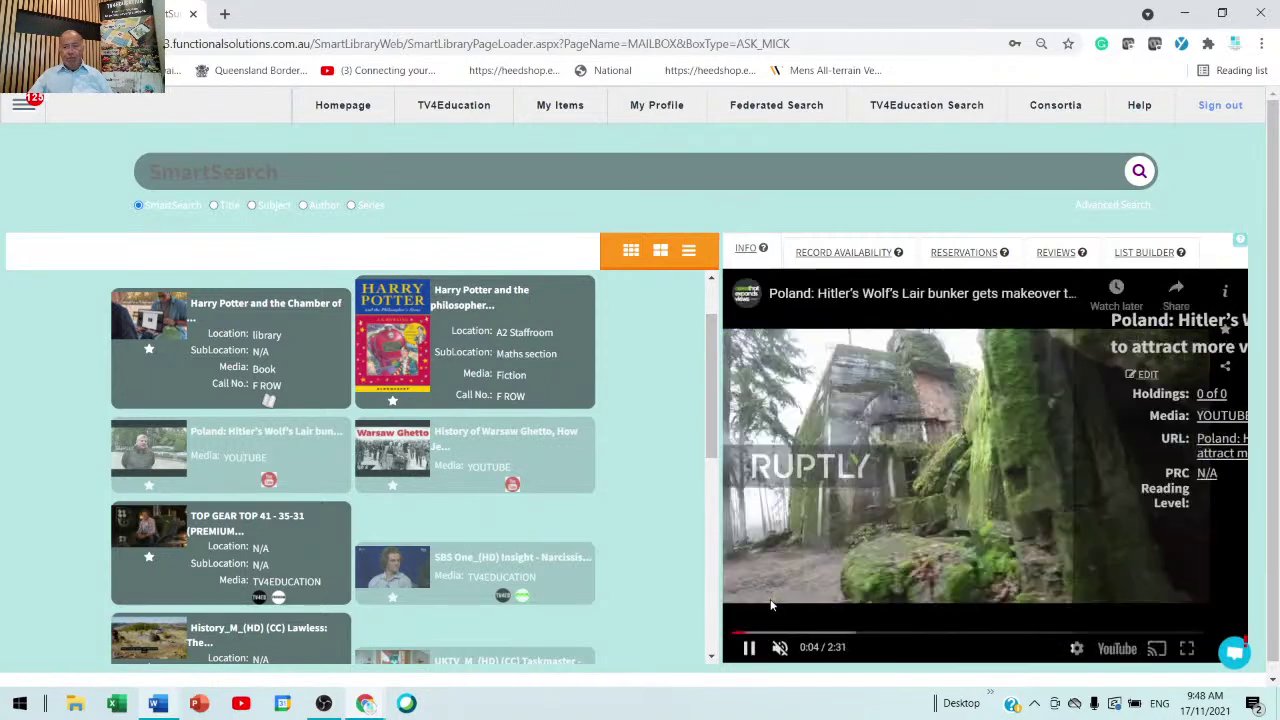
# - Pause the Wolf's Lair video at 0:06 and close YouTube's More videos strip
pyautogui.click(748, 649)
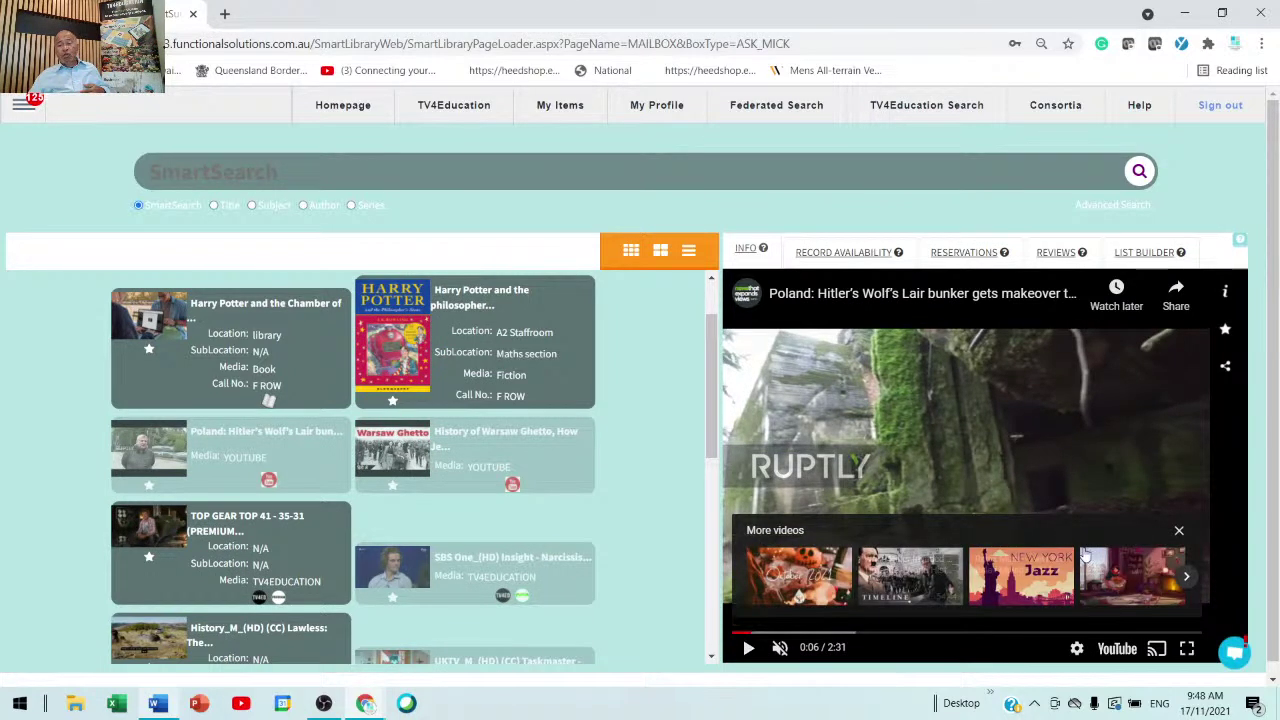
pyautogui.click(1178, 531)
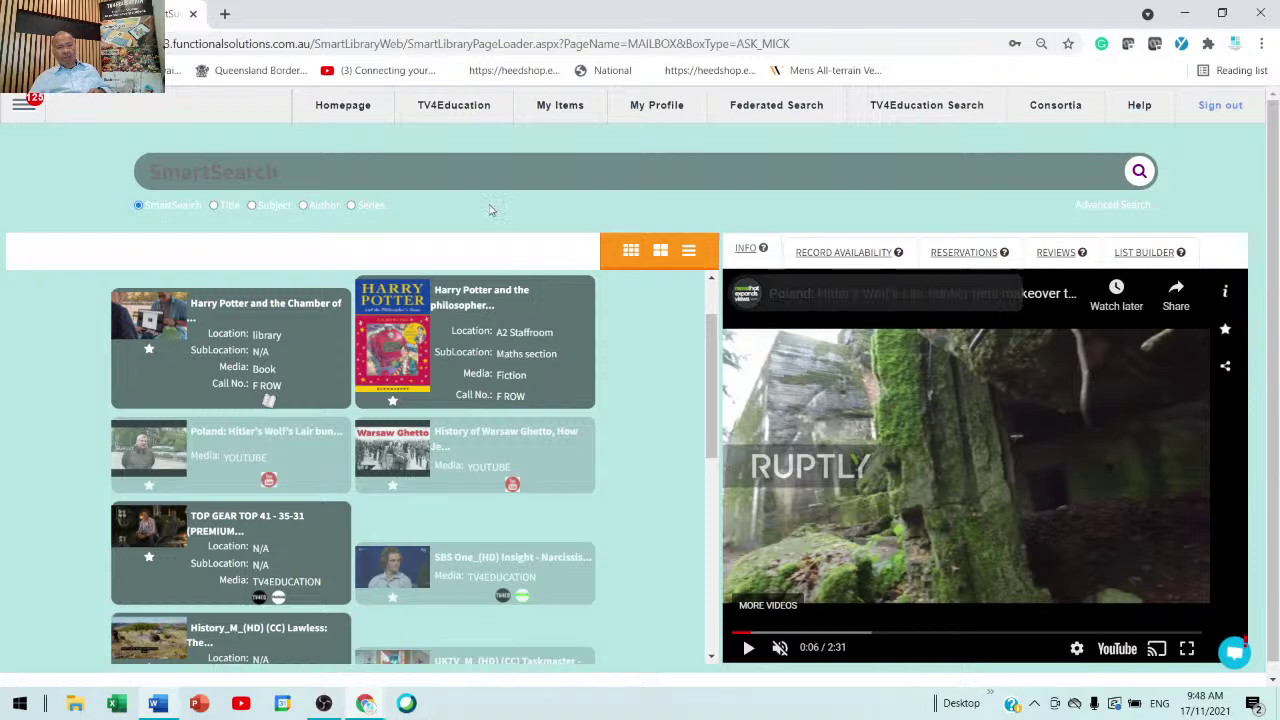
# - Share the Wolf's Lair video with class grade 10 and copy its share link
pyautogui.click(1227, 369)
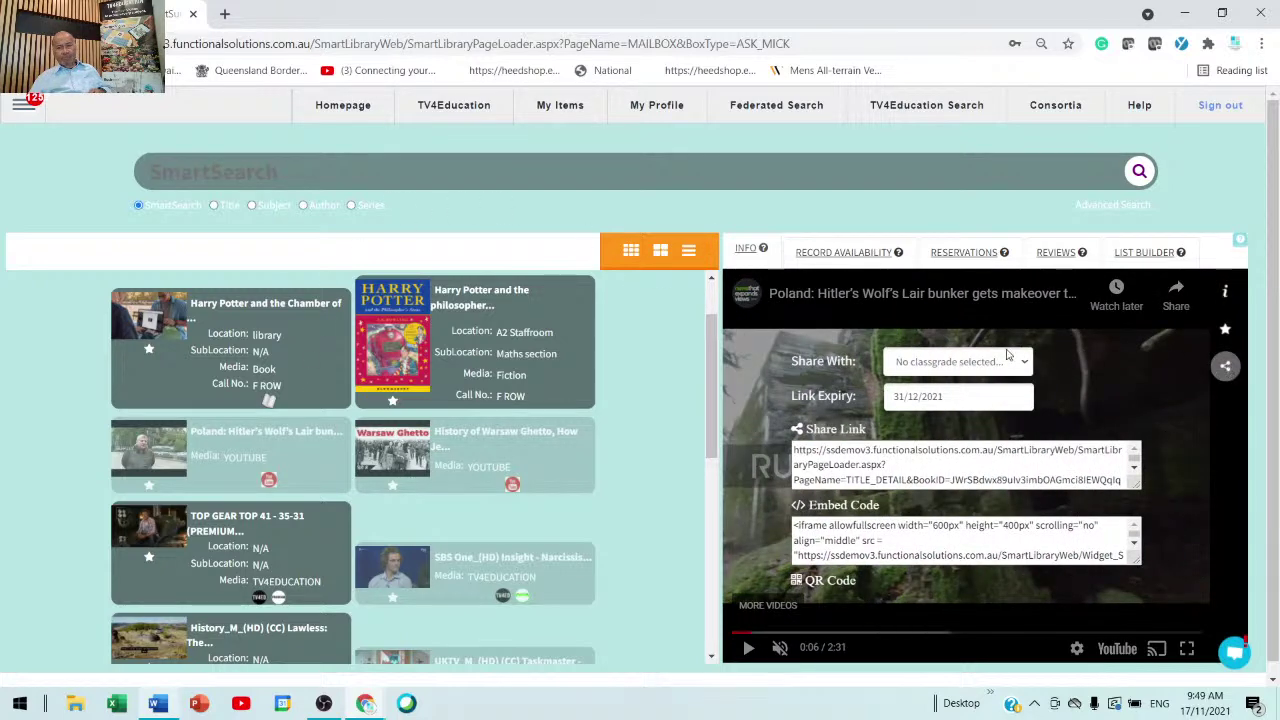
pyautogui.click(993, 364)
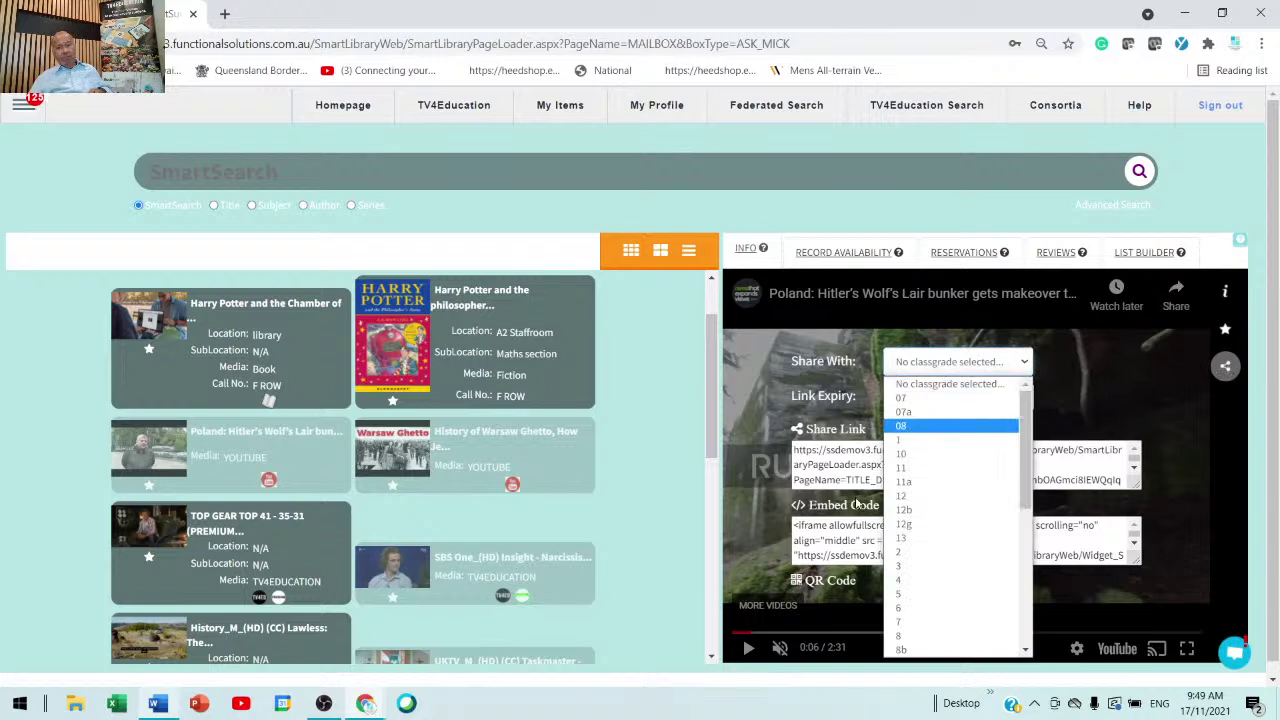
pyautogui.click(910, 455)
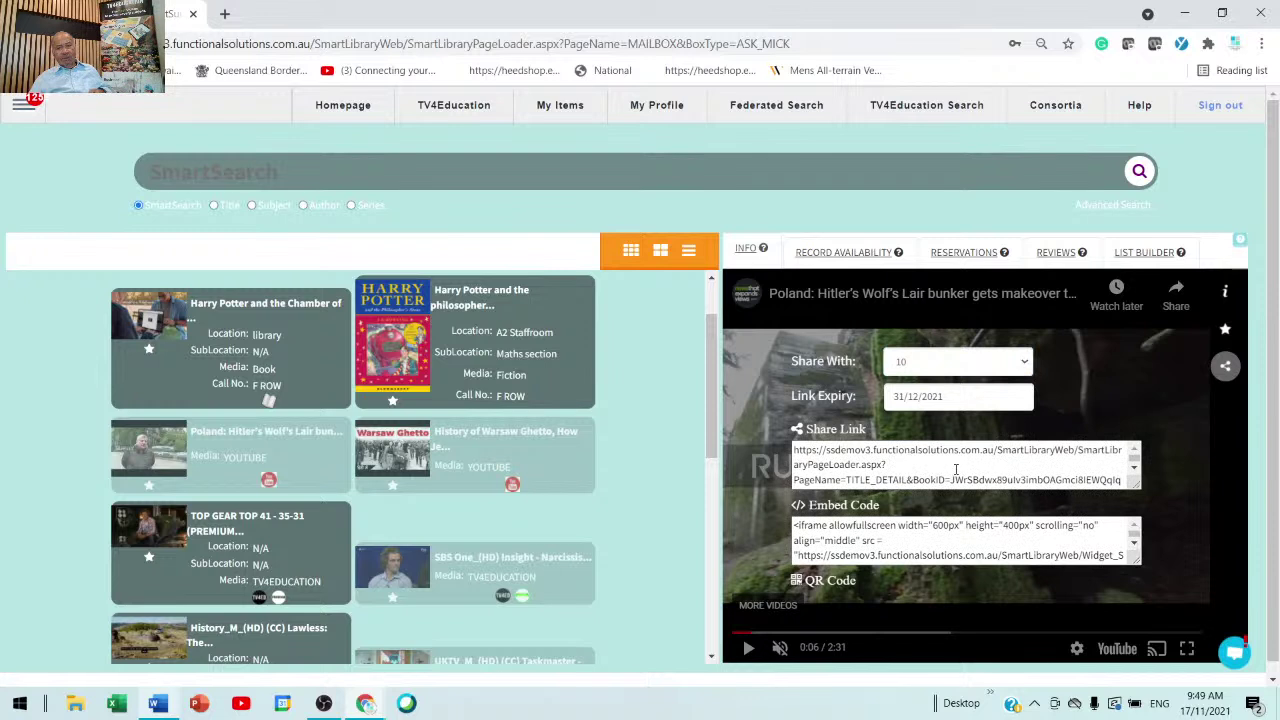
pyautogui.moveTo(796, 450); pyautogui.dragTo(1118, 480)
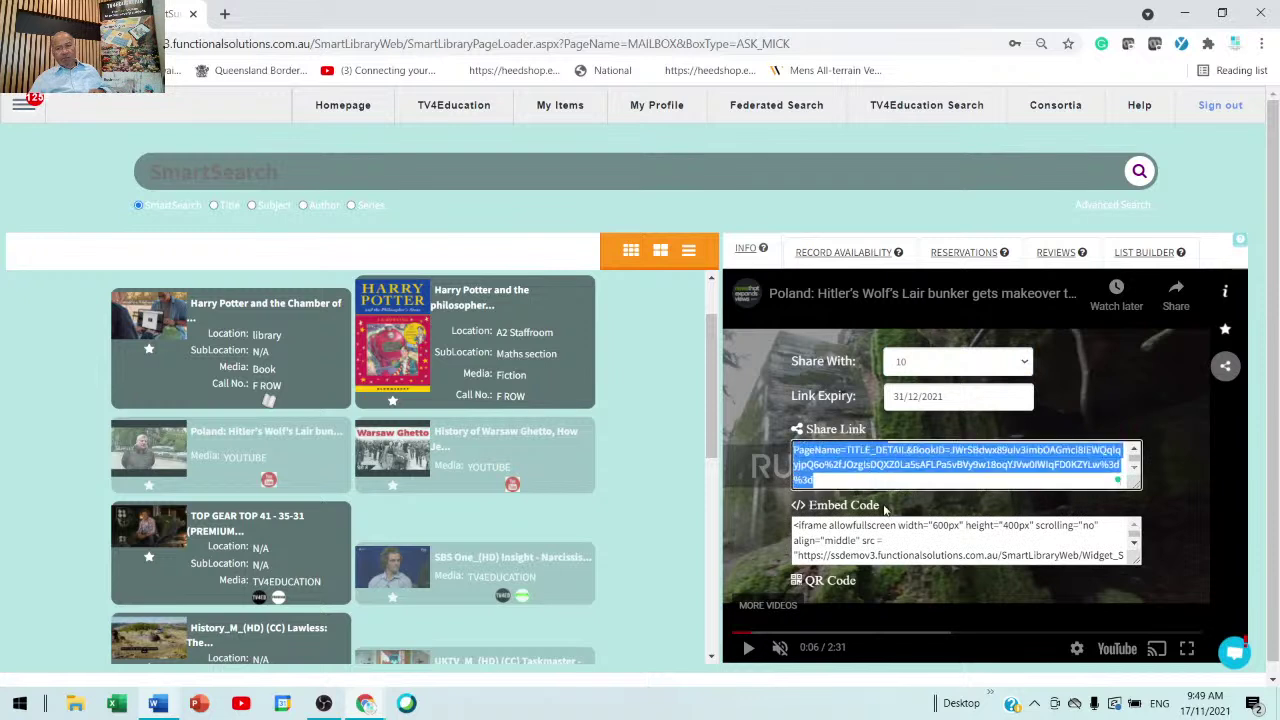
pyautogui.rightClick(877, 453)
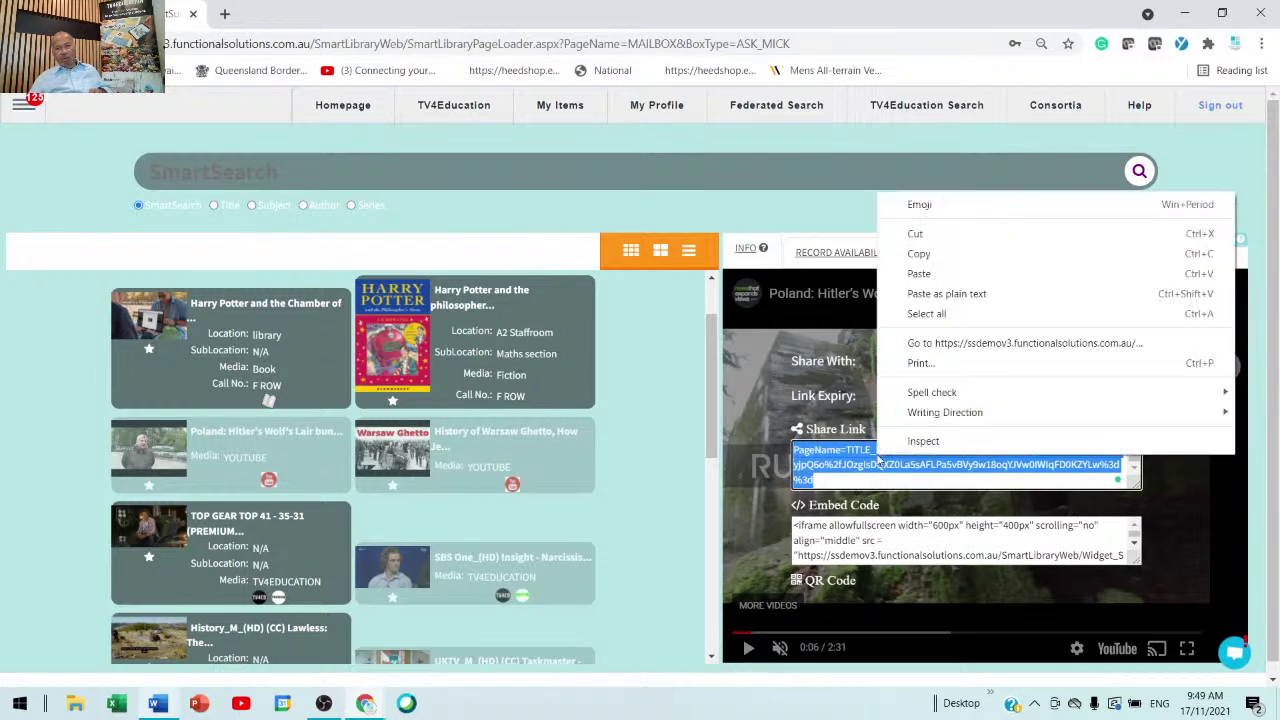
pyautogui.click(920, 254)
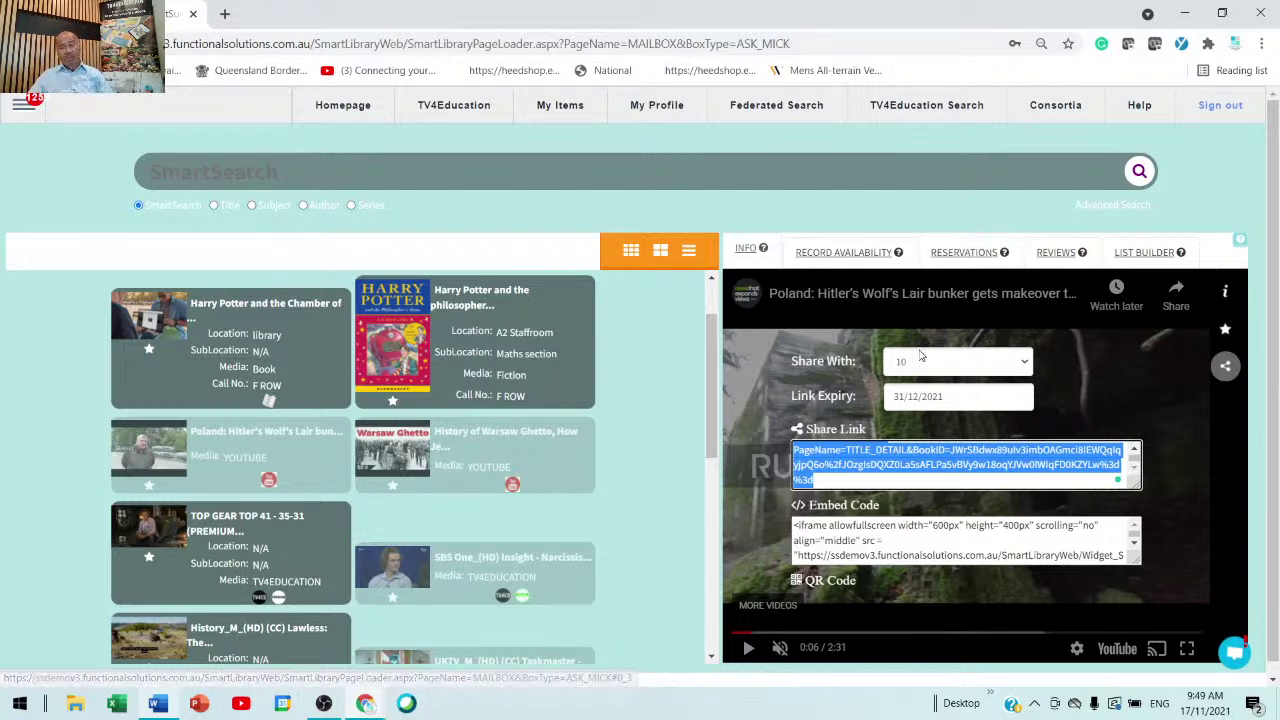
# - Check the share link's expiry date, then open the Warsaw Ghetto video
pyautogui.moveTo(972, 400); pyautogui.dragTo(884, 400)
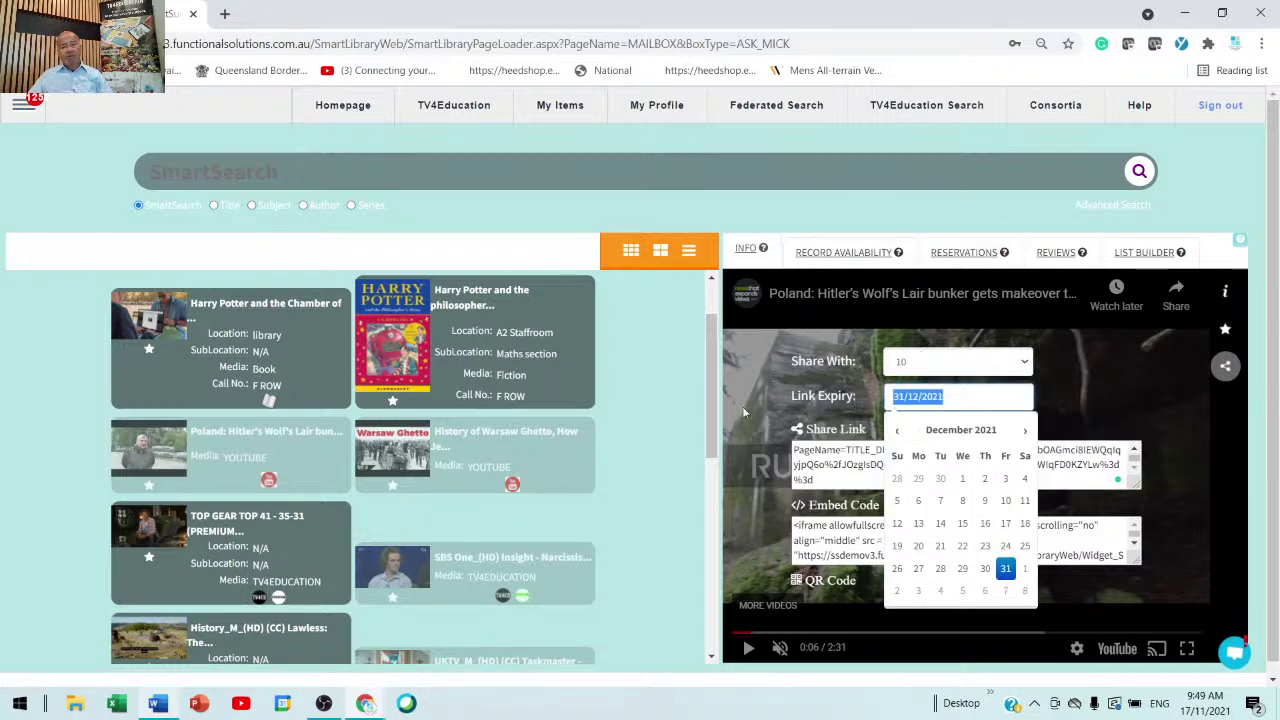
pyautogui.click(650, 417)
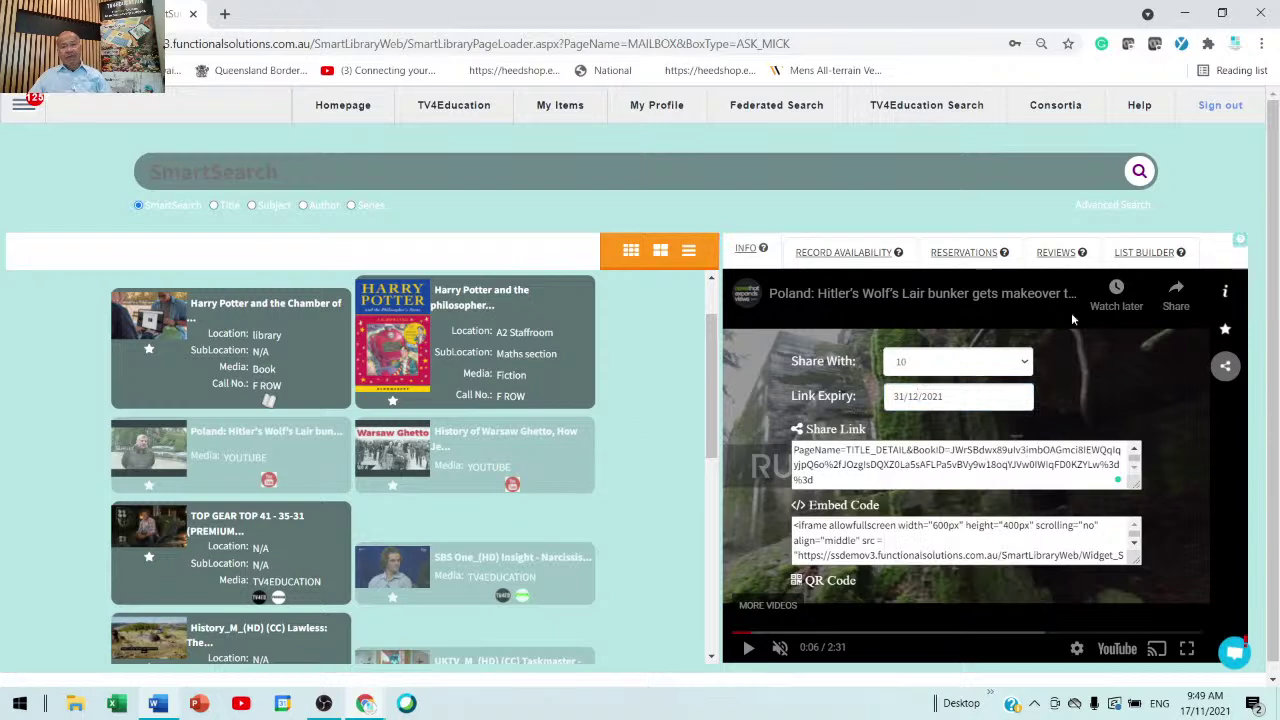
pyautogui.click(463, 455)
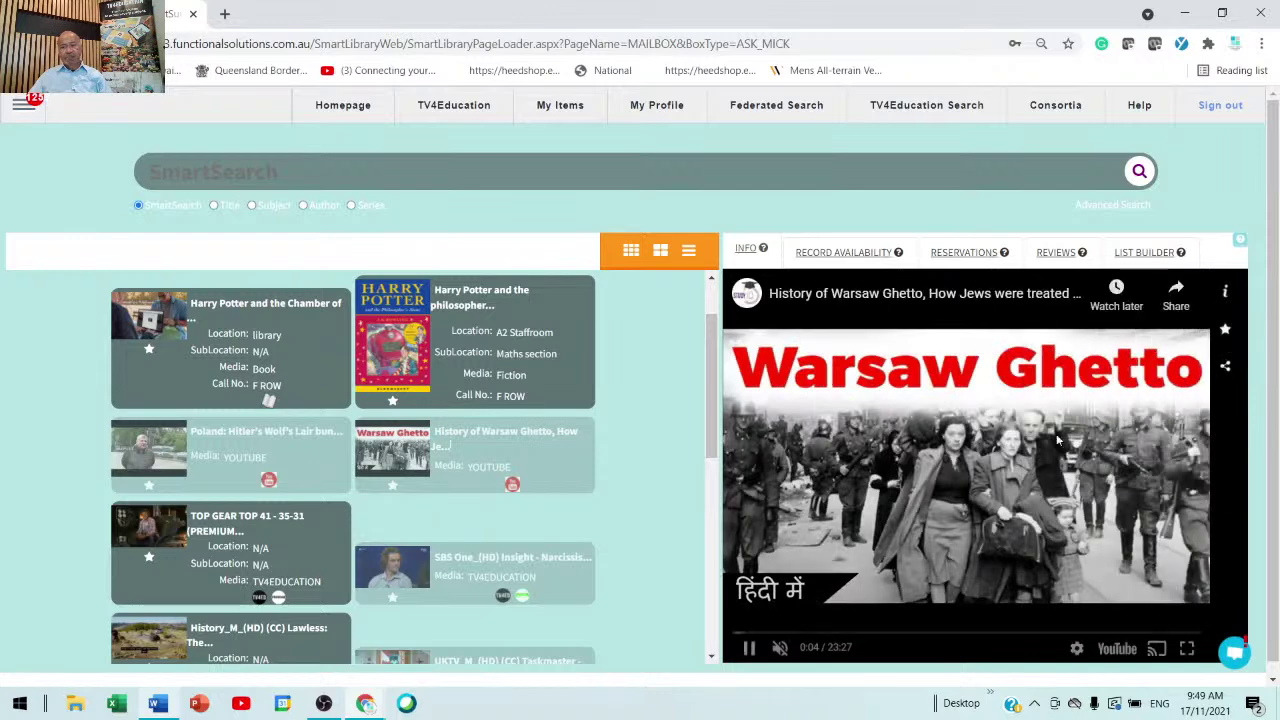
# - Pause the Warsaw Ghetto video, share it with class 11 and copy its share link
pyautogui.click(750, 648)
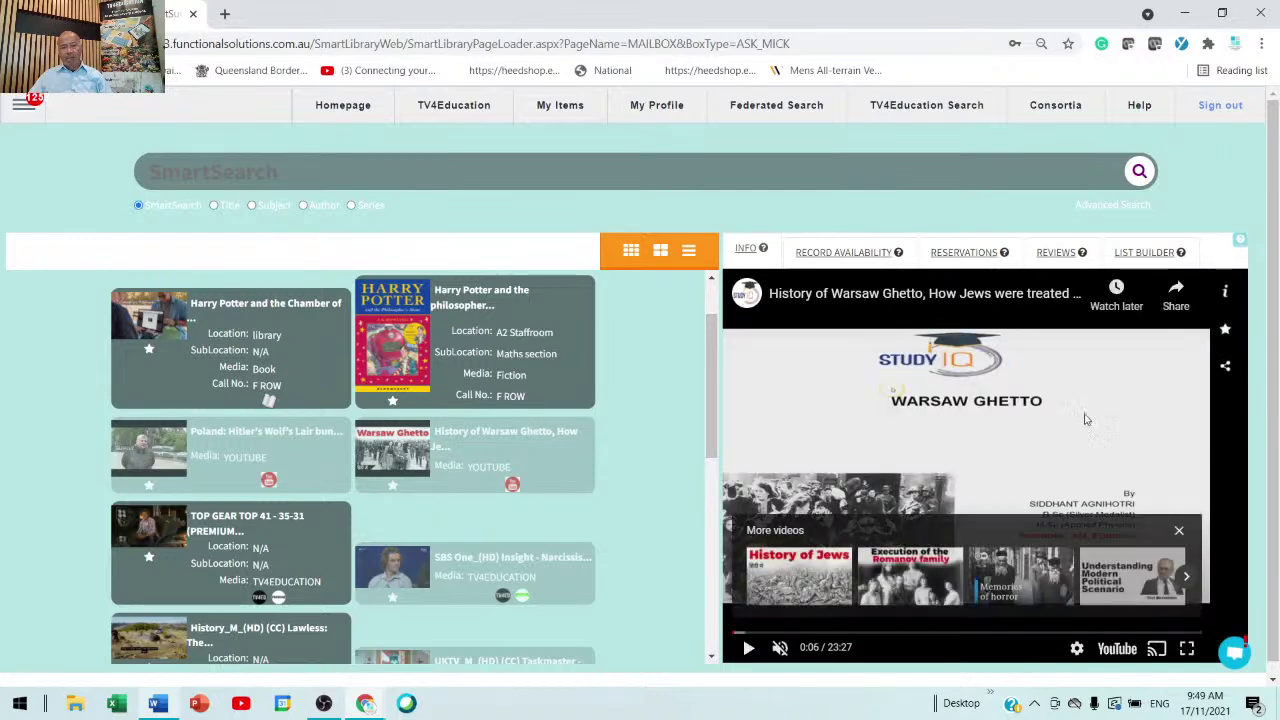
pyautogui.click(1226, 368)
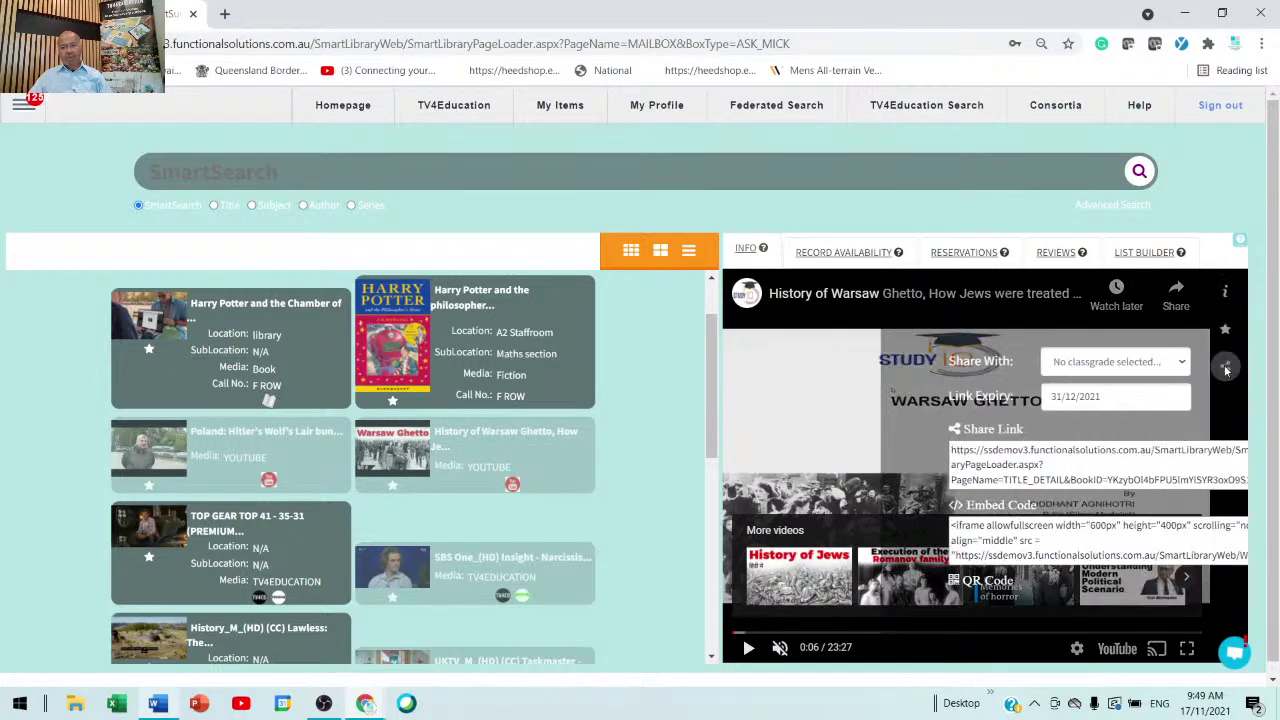
pyautogui.click(1019, 367)
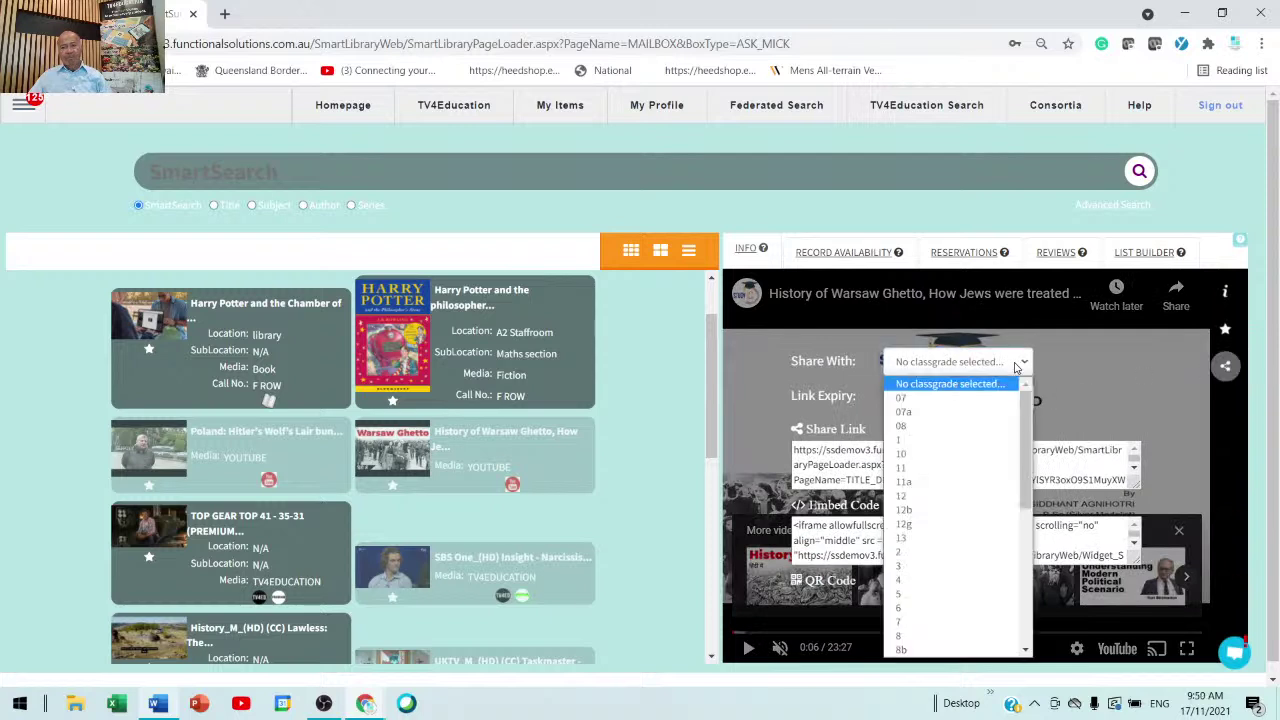
pyautogui.click(917, 470)
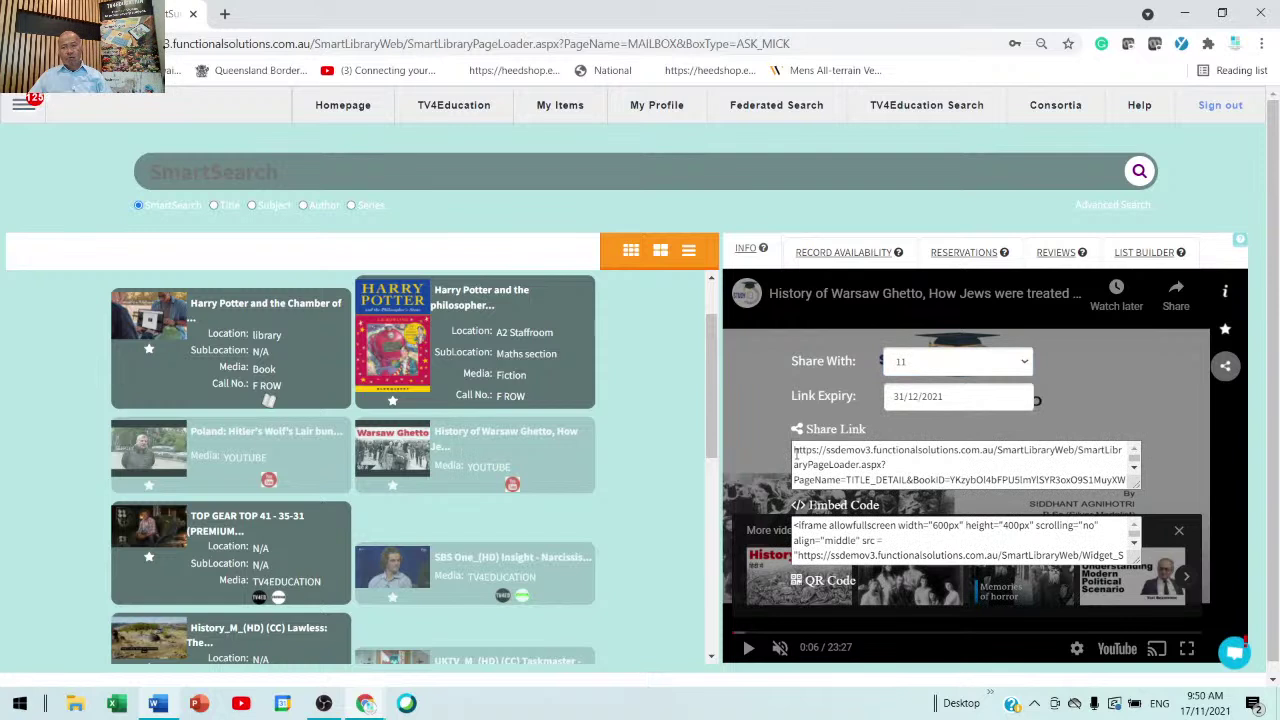
pyautogui.moveTo(797, 457); pyautogui.dragTo(1046, 479)
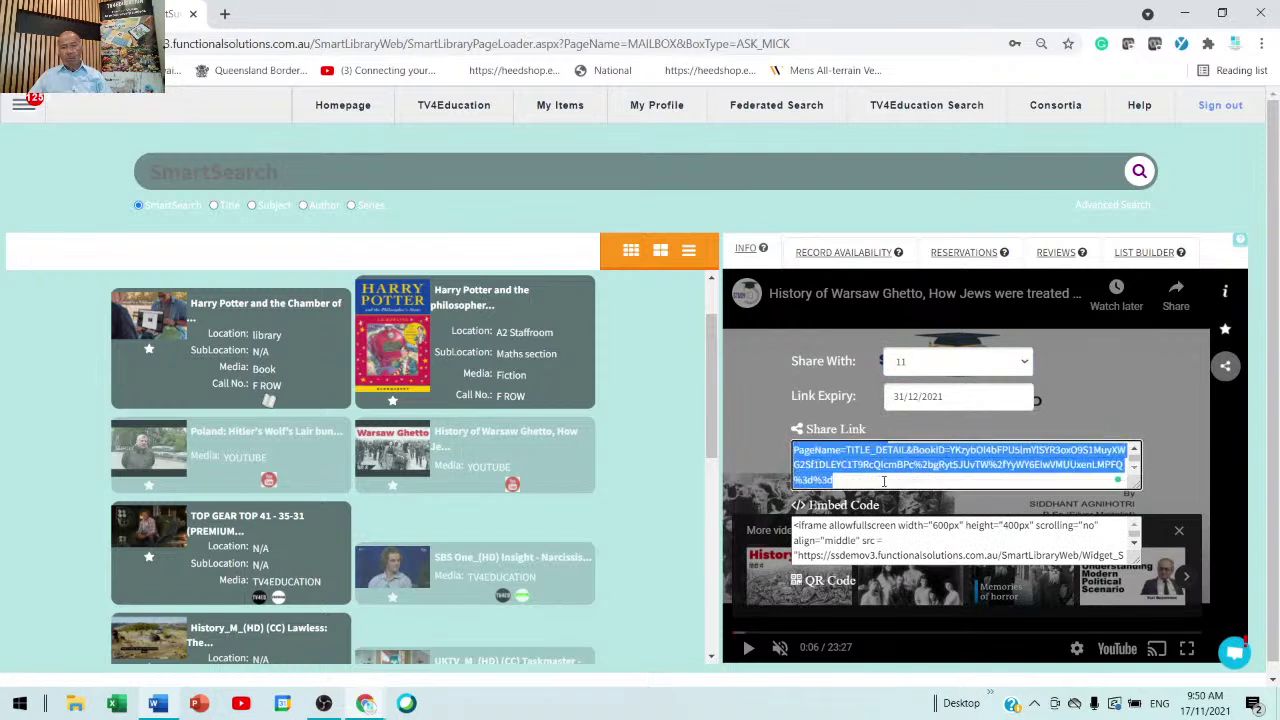
pyautogui.rightClick(910, 466)
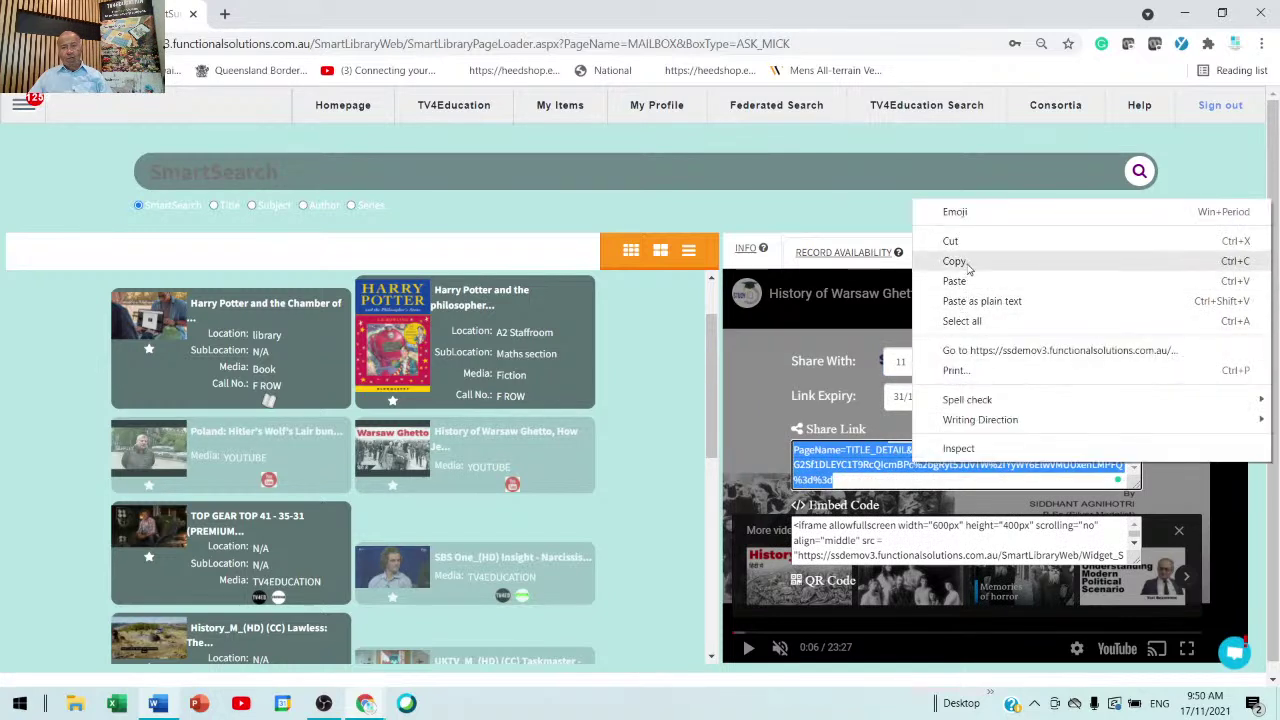
pyautogui.click(966, 262)
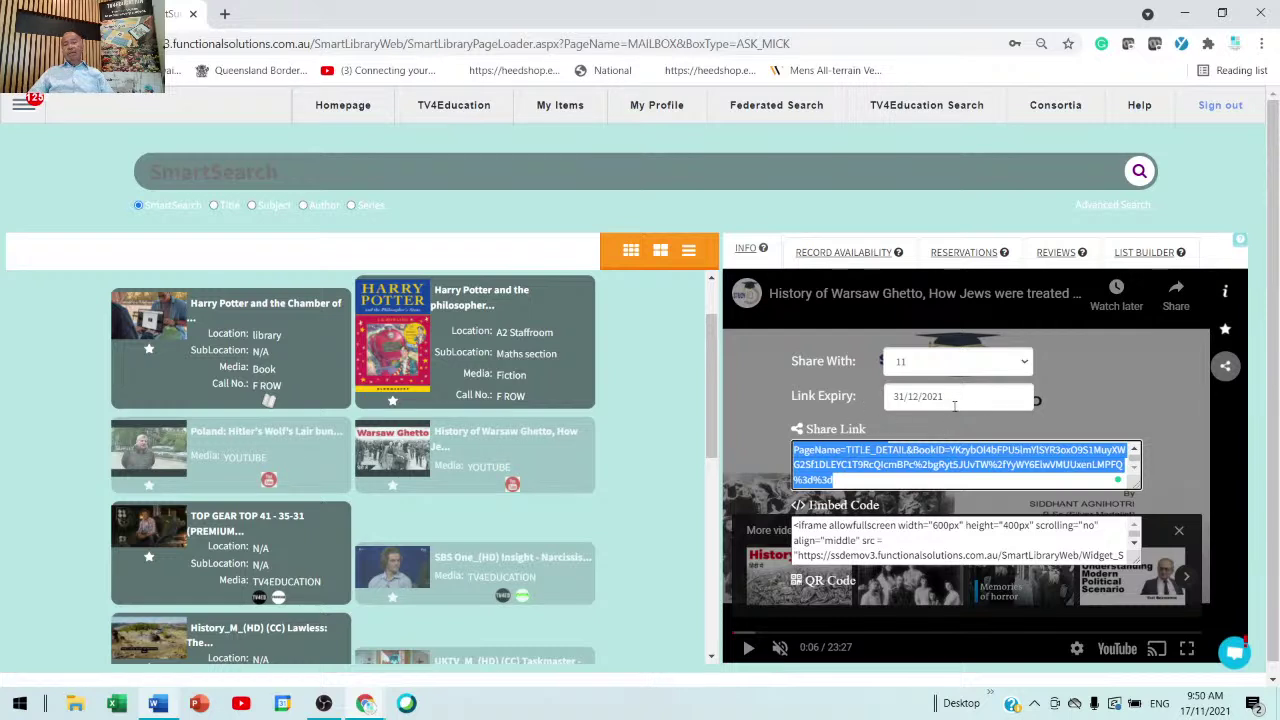
# - Clear the Link Expiry date so the link never expires, then copy the regenerated share link
pyautogui.moveTo(958, 396); pyautogui.dragTo(856, 388)
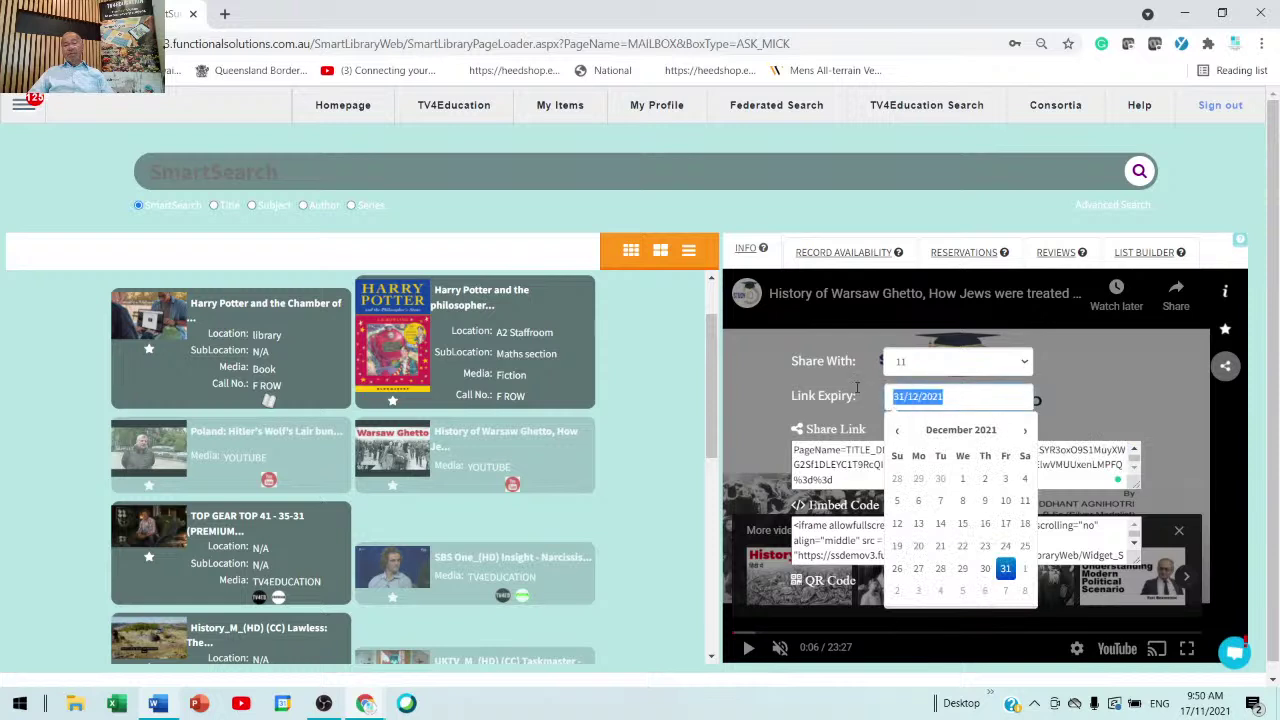
pyautogui.click(760, 381)
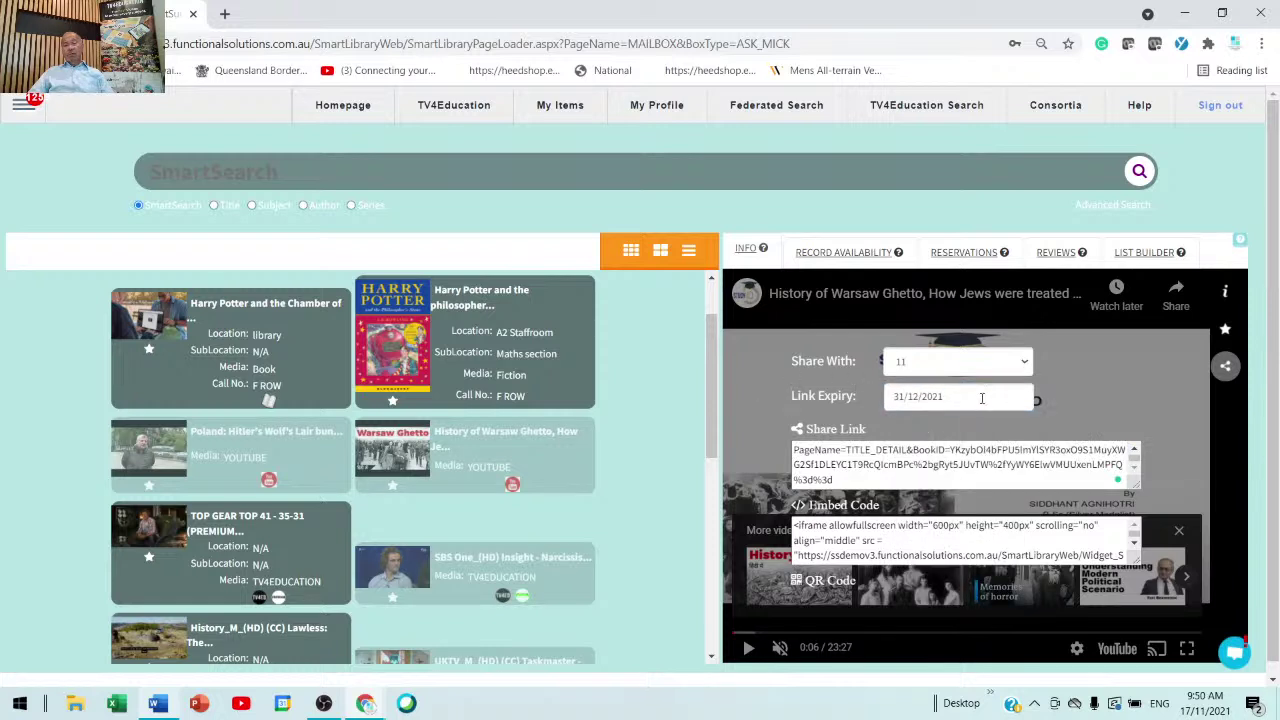
pyautogui.moveTo(982, 398); pyautogui.dragTo(663, 389)
pyautogui.press('BackSpace')
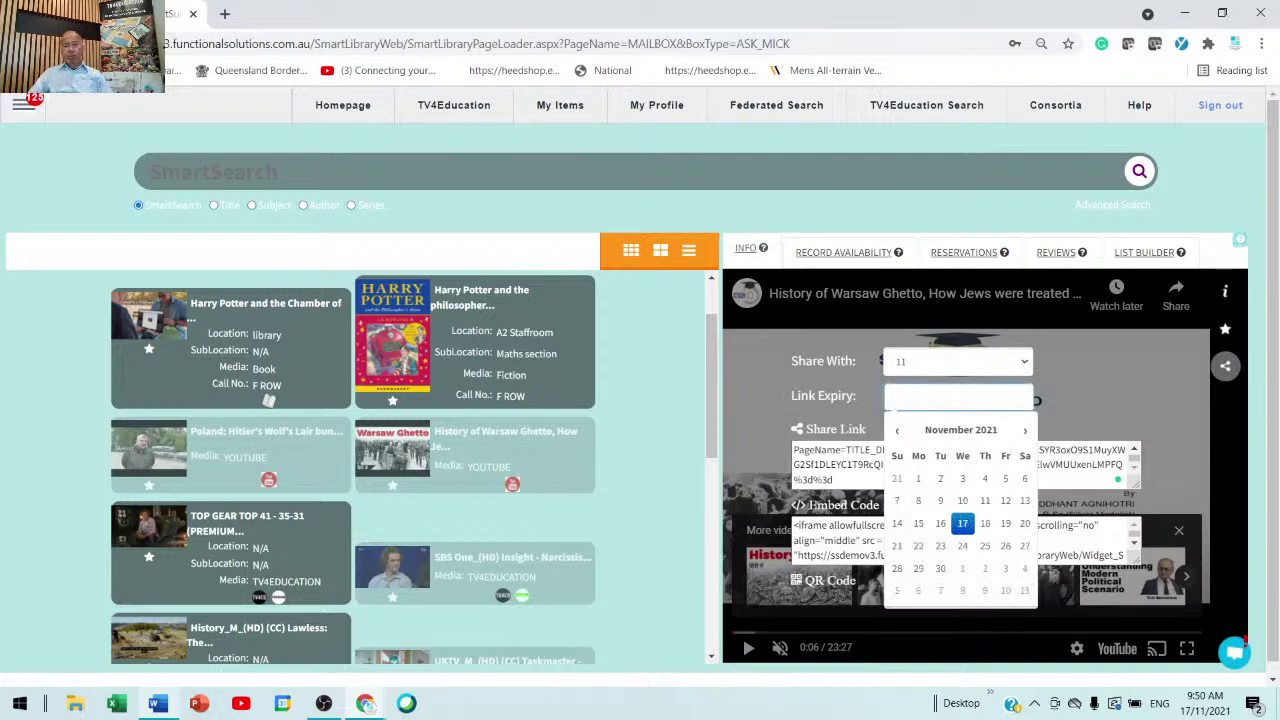
pyautogui.click(747, 357)
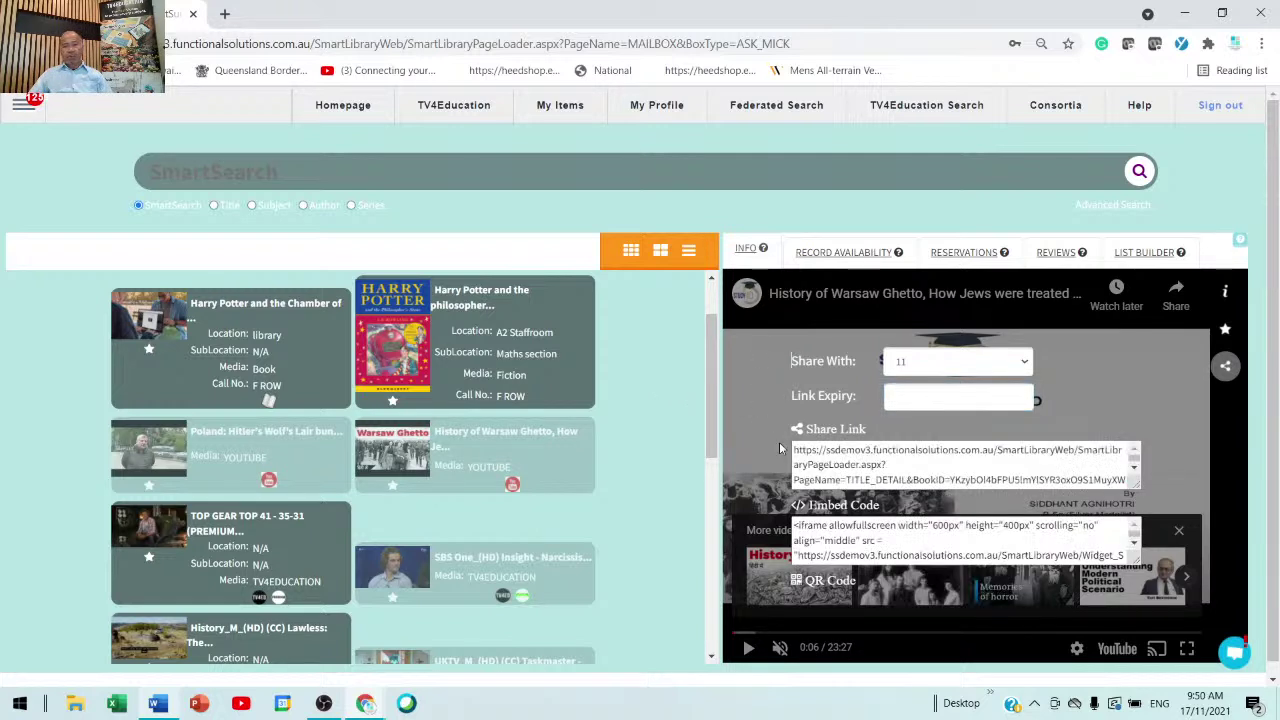
pyautogui.moveTo(793, 448); pyautogui.dragTo(1074, 545)
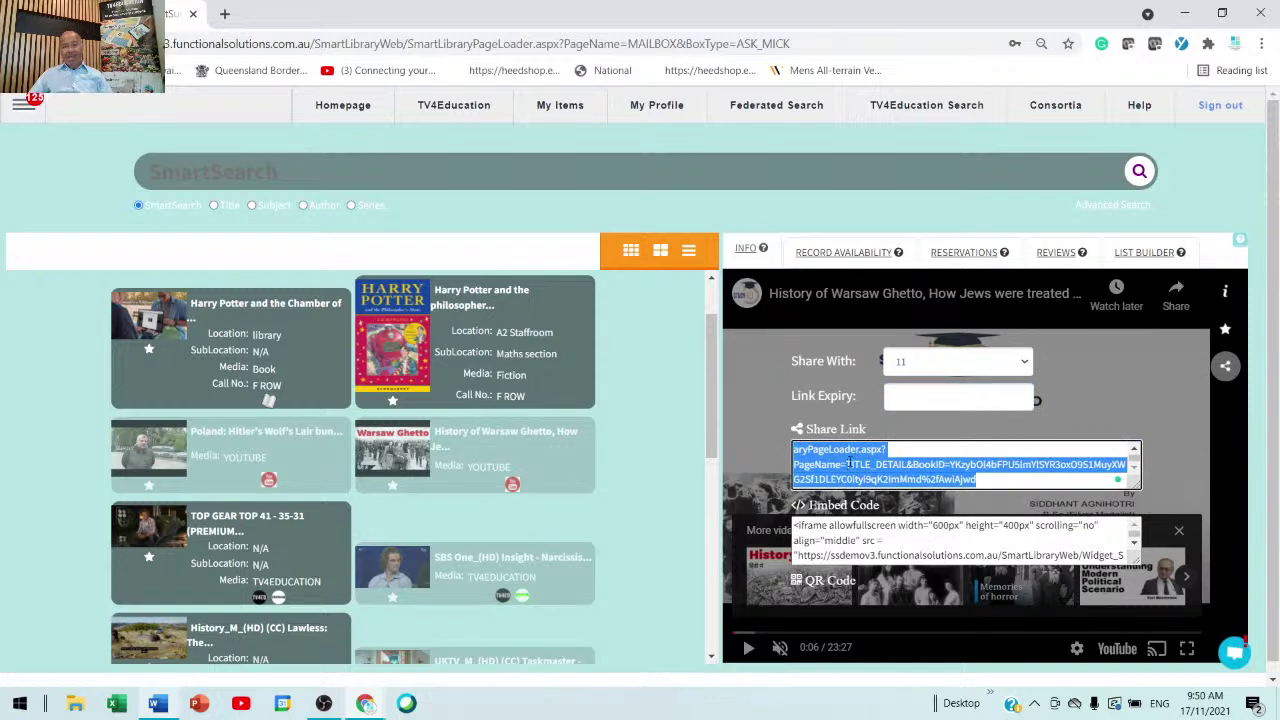
pyautogui.rightClick(851, 466)
pyautogui.click(890, 261)
pyautogui.click(651, 395)
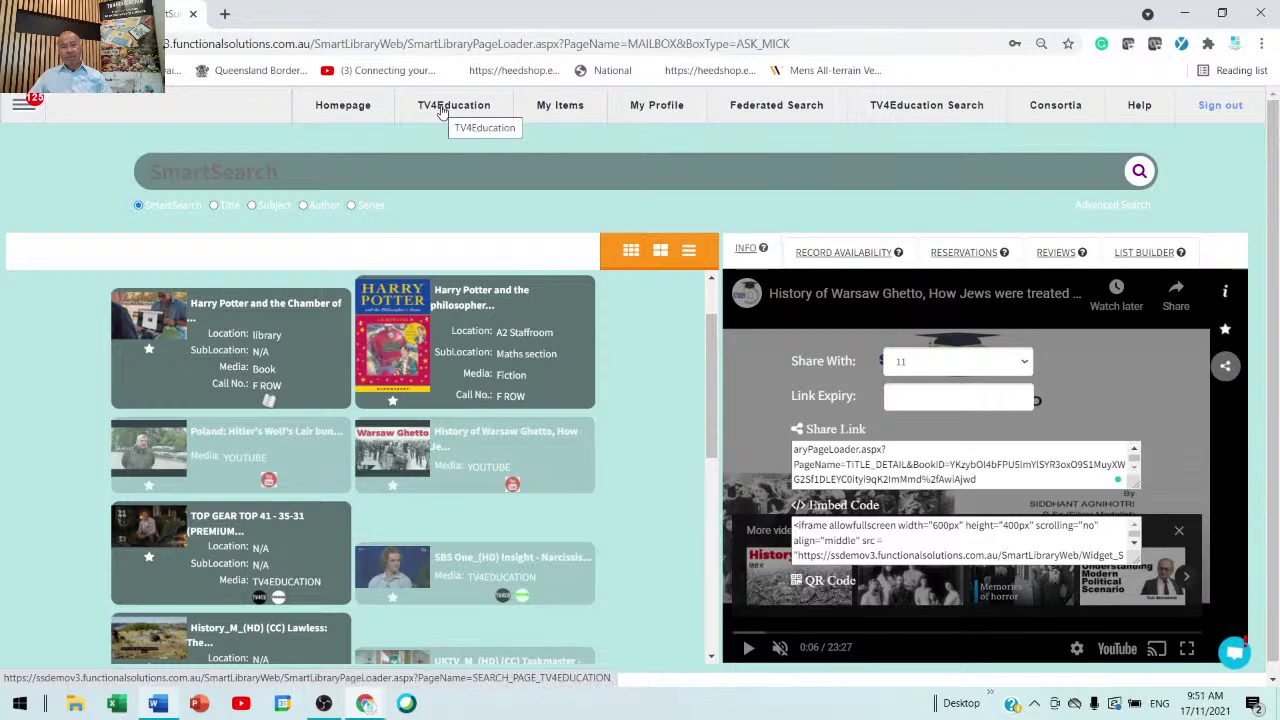
# - Search TV4Education for 'dfg df gdfg dfgdgf', then view the My Requests mailbox
pyautogui.click(442, 110)
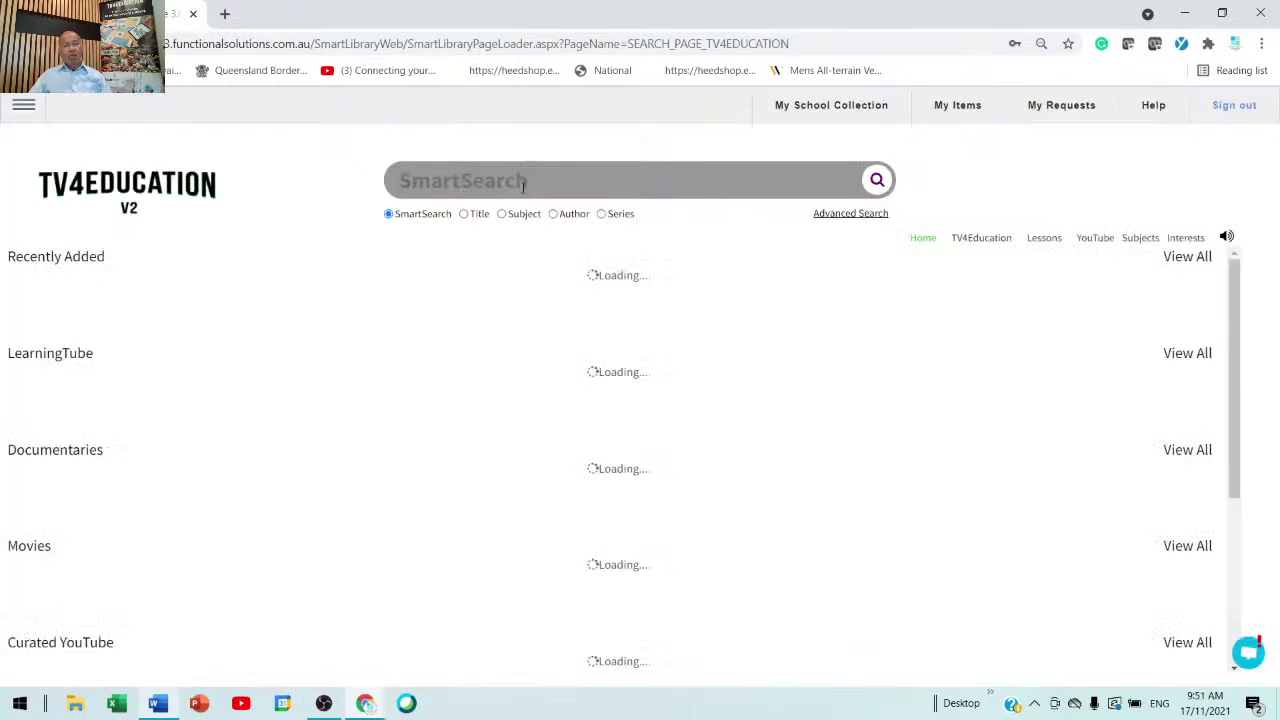
pyautogui.write('dfg ')
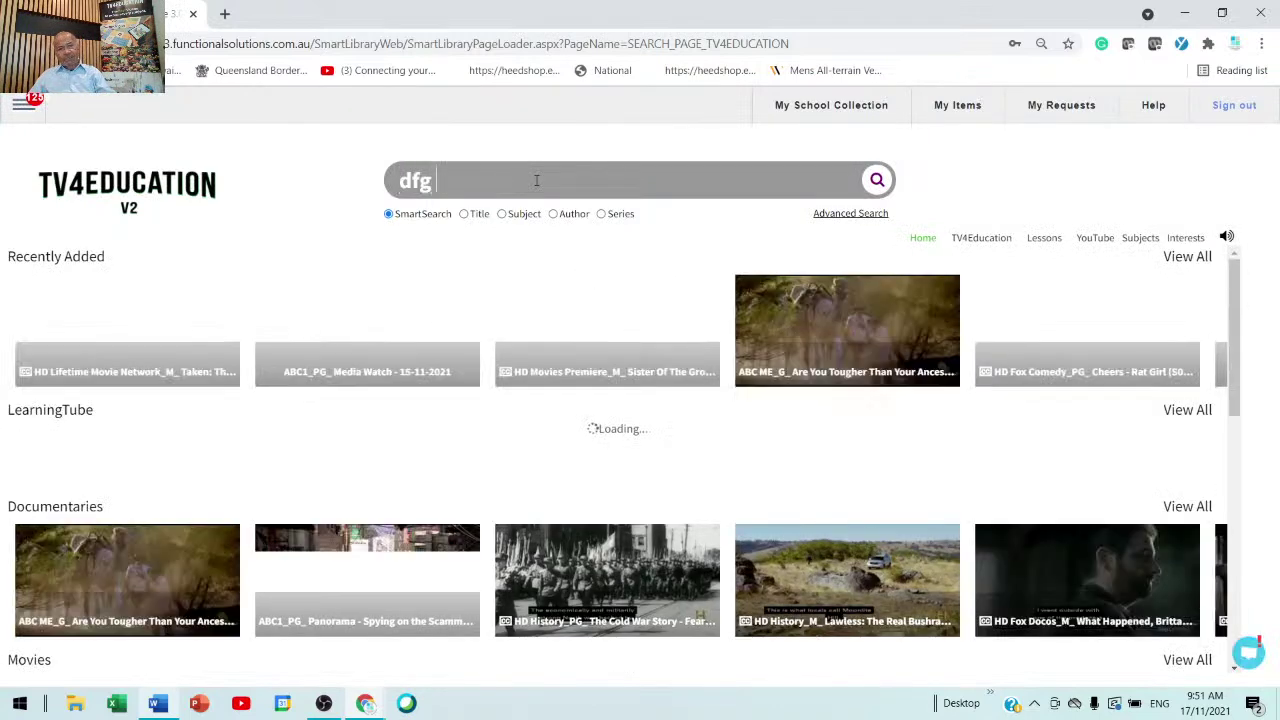
pyautogui.write('df gdfg dfgdgf')
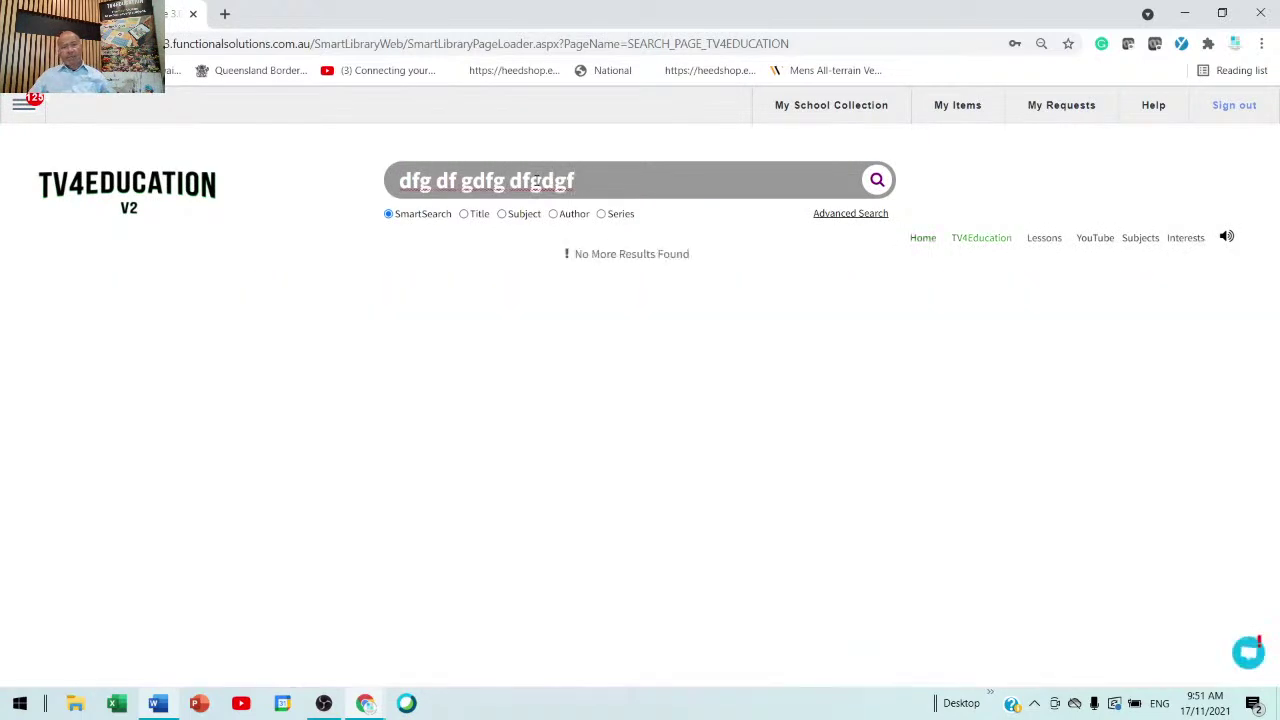
pyautogui.click(1051, 108)
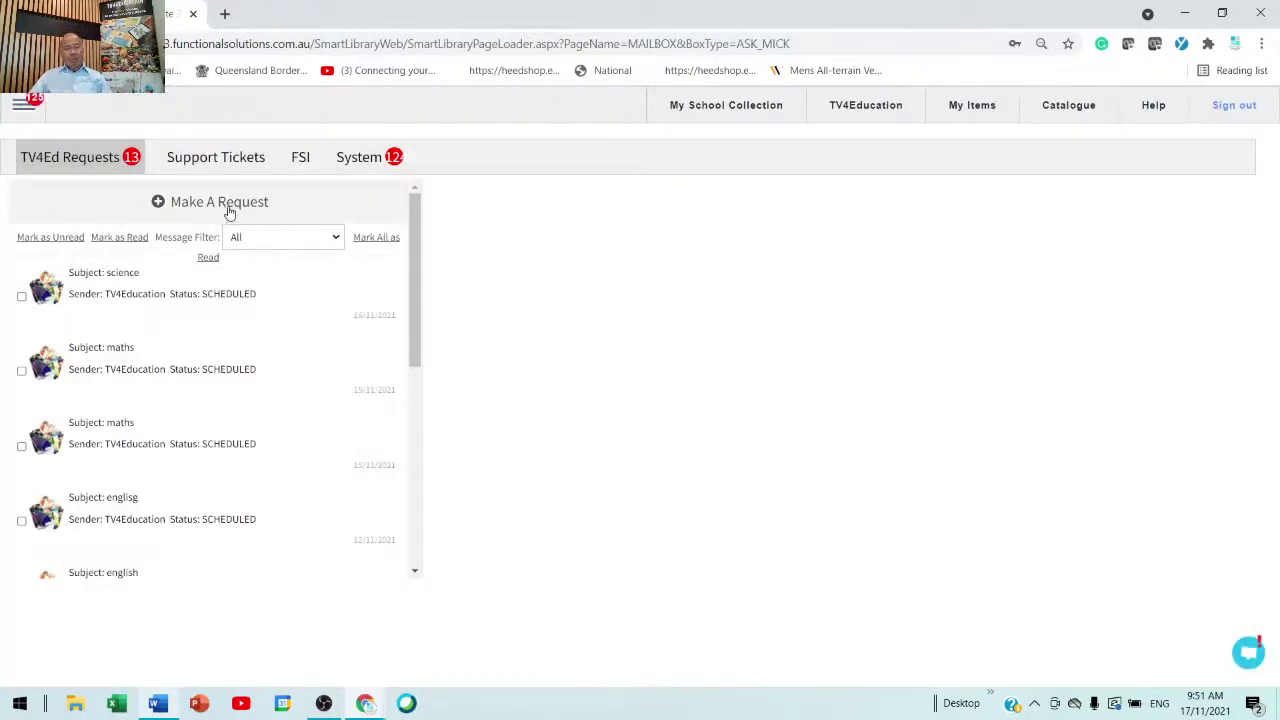
# - Start a Topic Request with target age group 7 and subject science
pyautogui.click(229, 208)
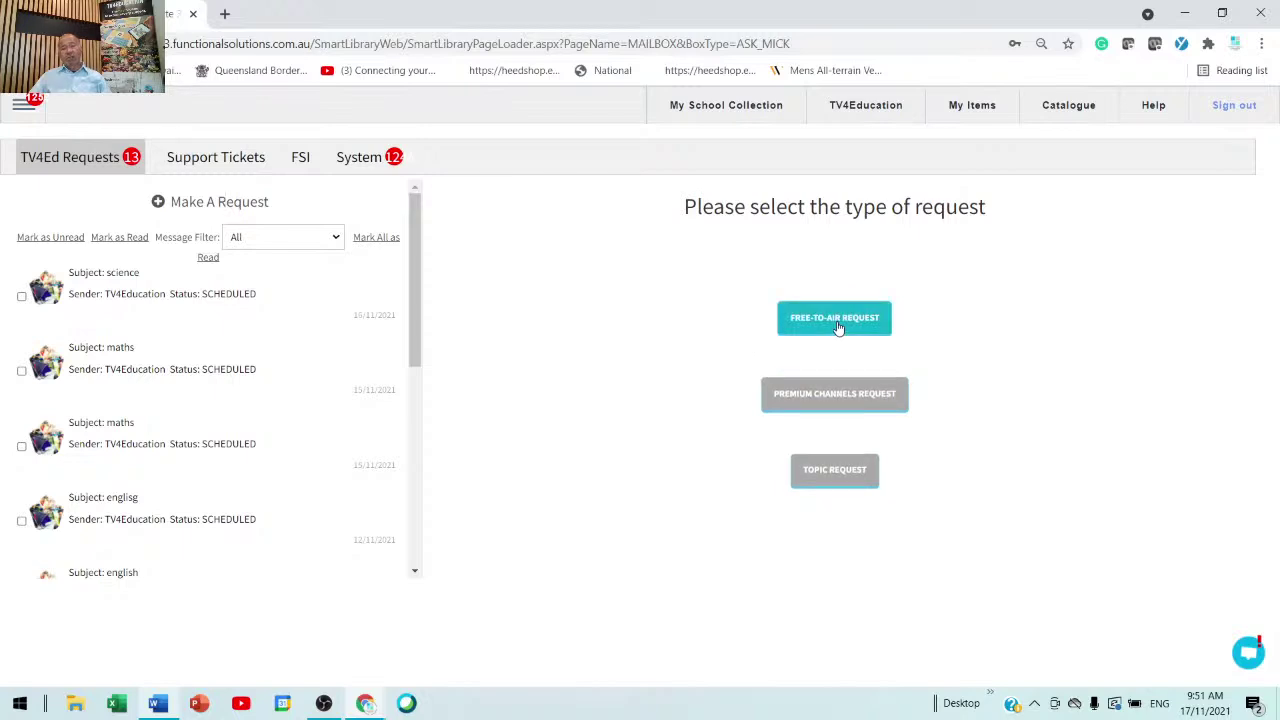
pyautogui.click(836, 471)
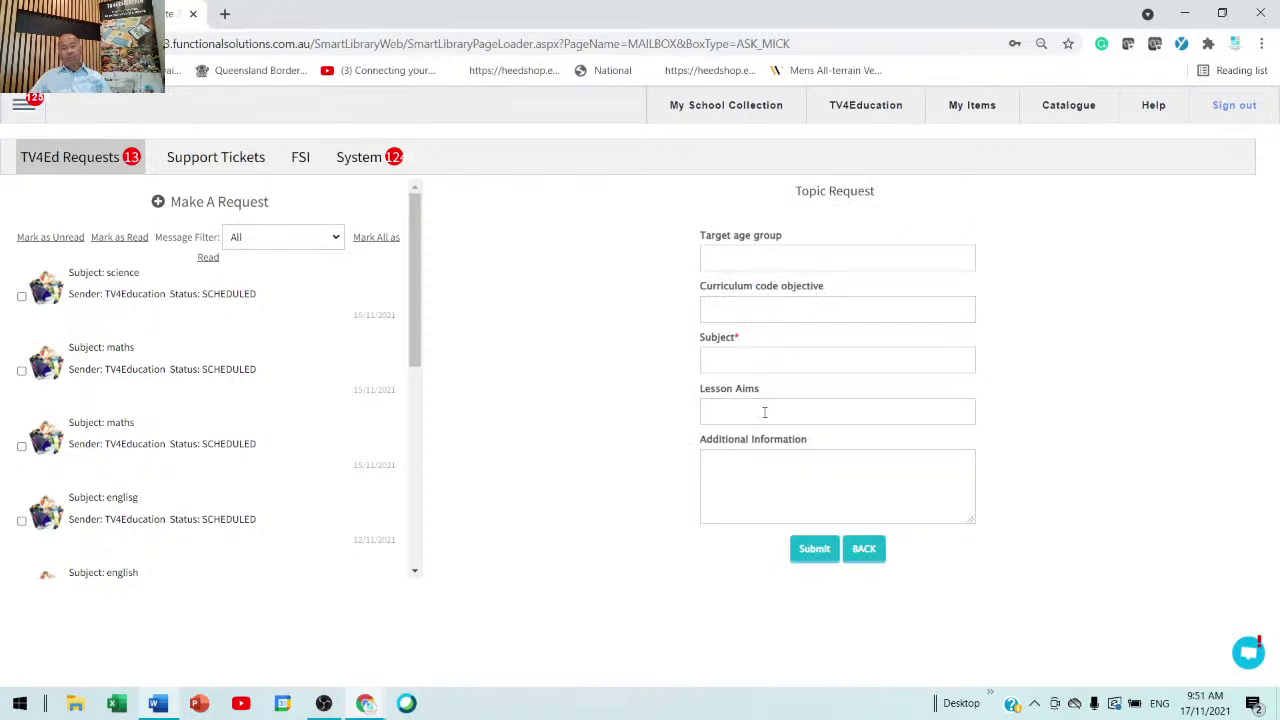
pyautogui.click(801, 254)
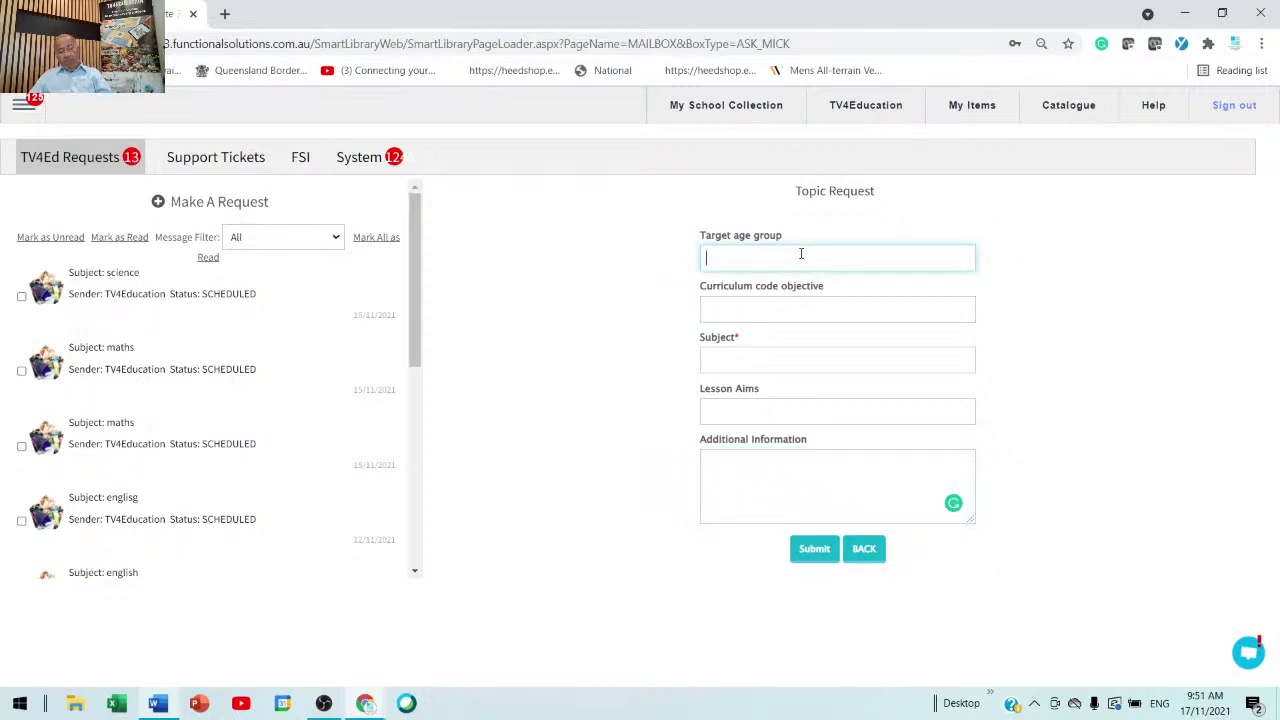
pyautogui.write('7')
pyautogui.click(772, 356)
pyautogui.write('sc')
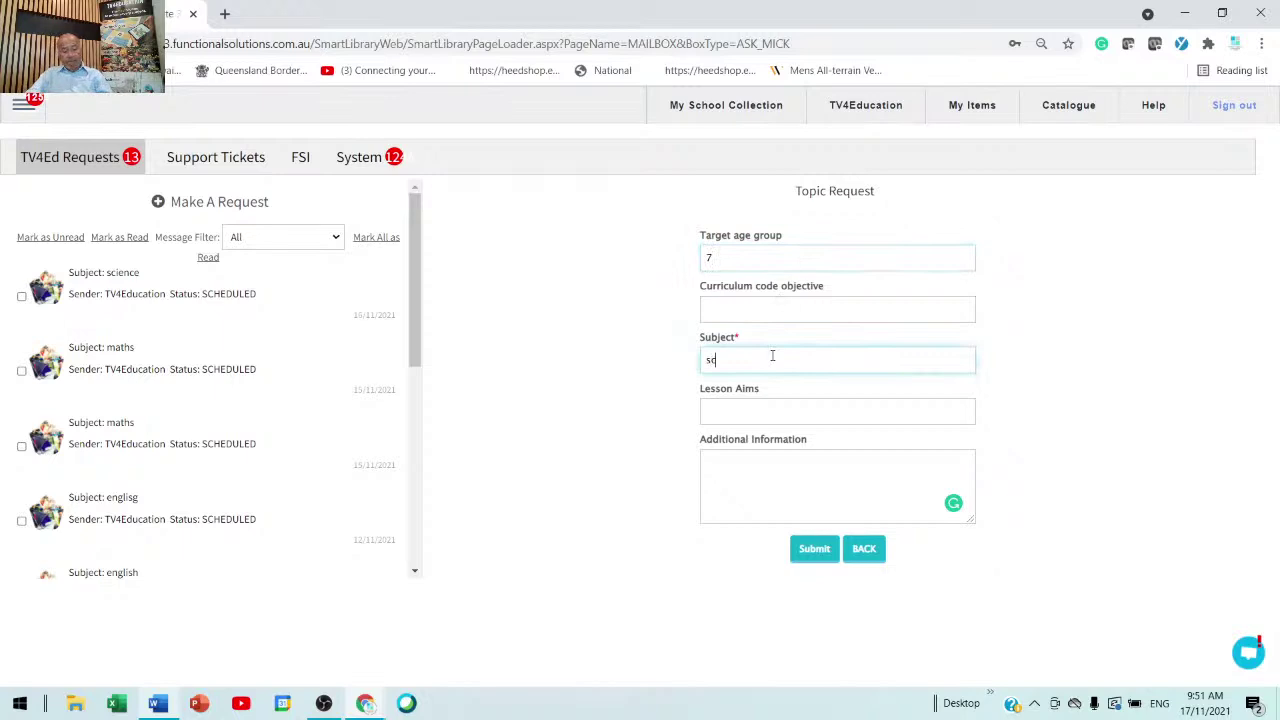
pyautogui.write('ience')
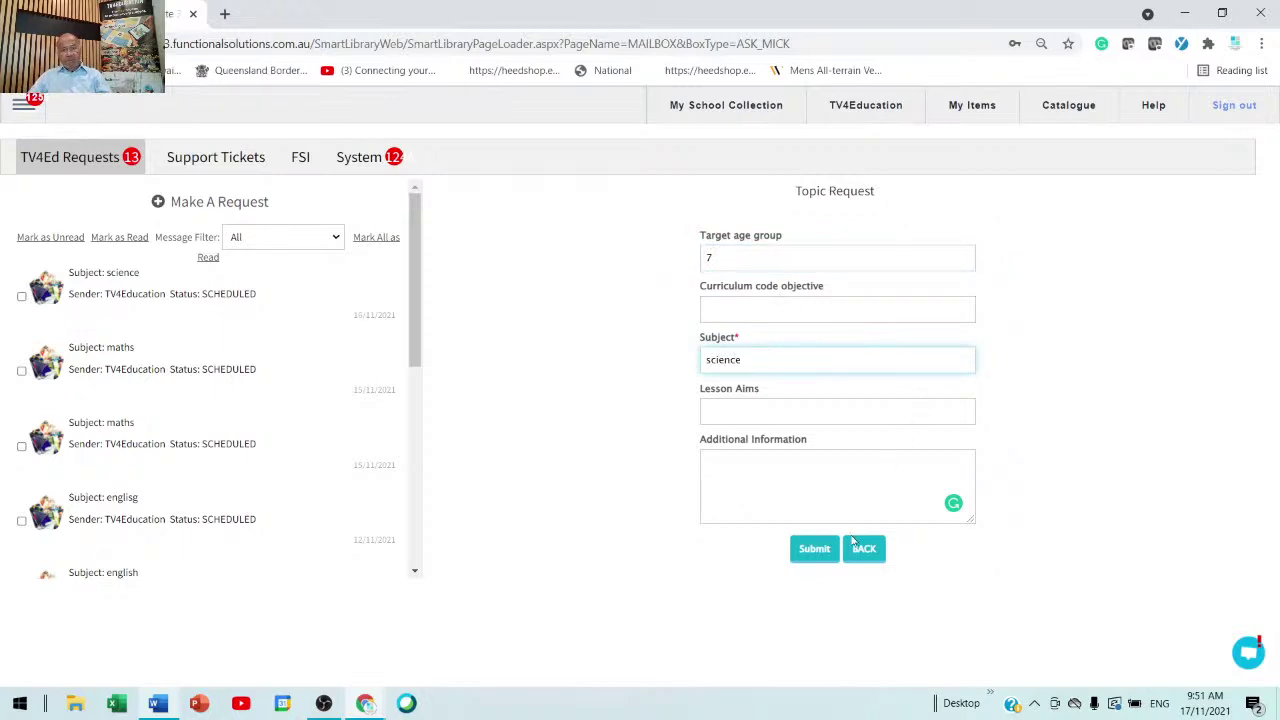
# - Move through the lesson aims, additional information and curriculum code fields, then return to My School Collection
pyautogui.click(819, 475)
pyautogui.click(800, 418)
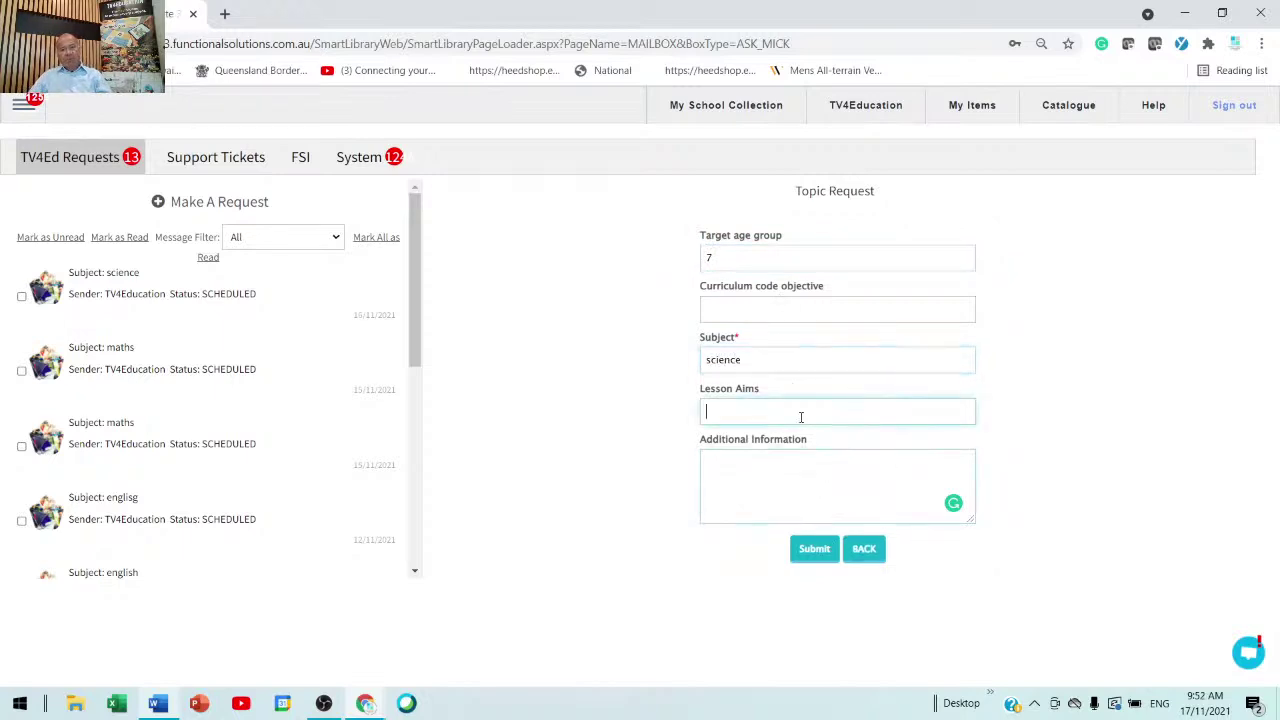
pyautogui.click(789, 484)
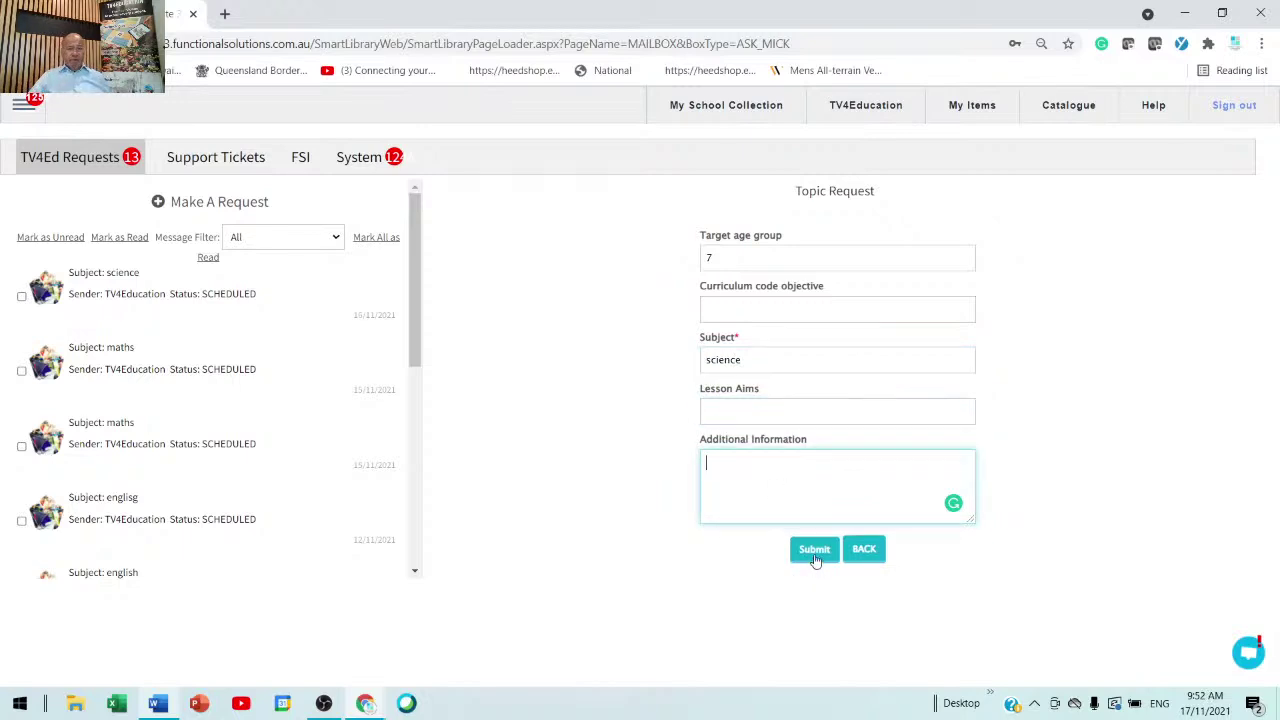
pyautogui.click(817, 314)
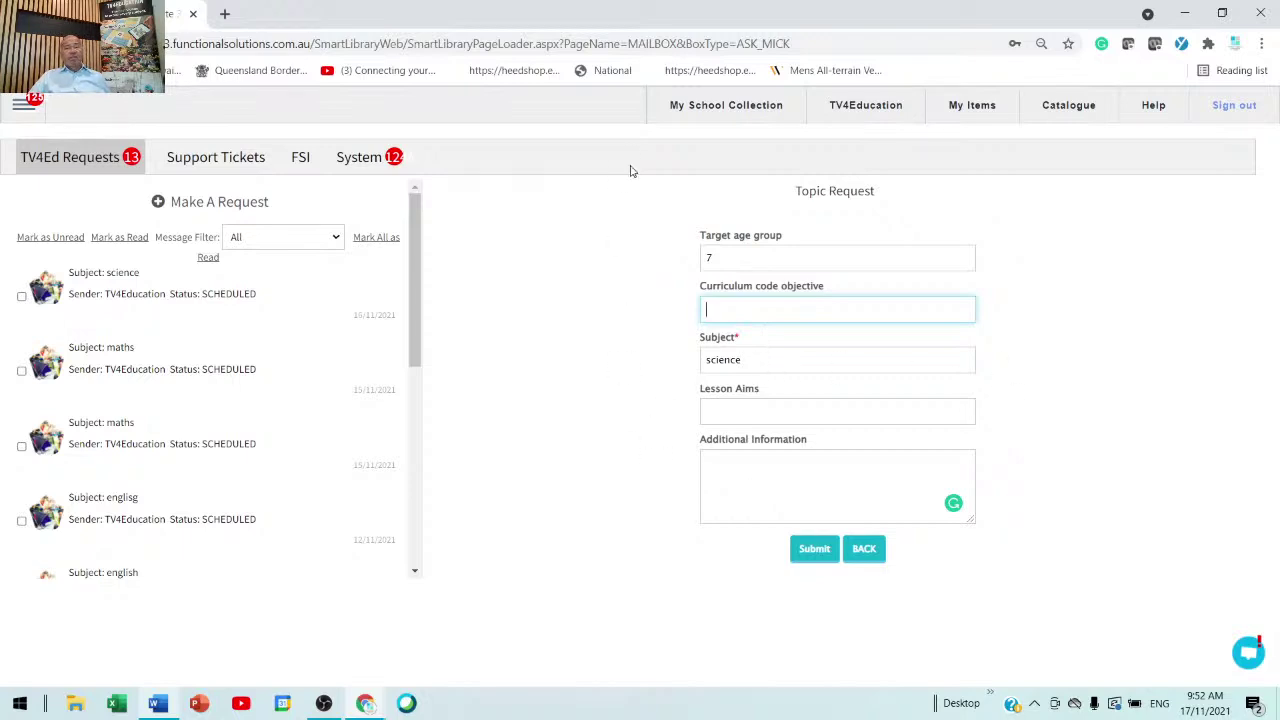
pyautogui.click(685, 112)
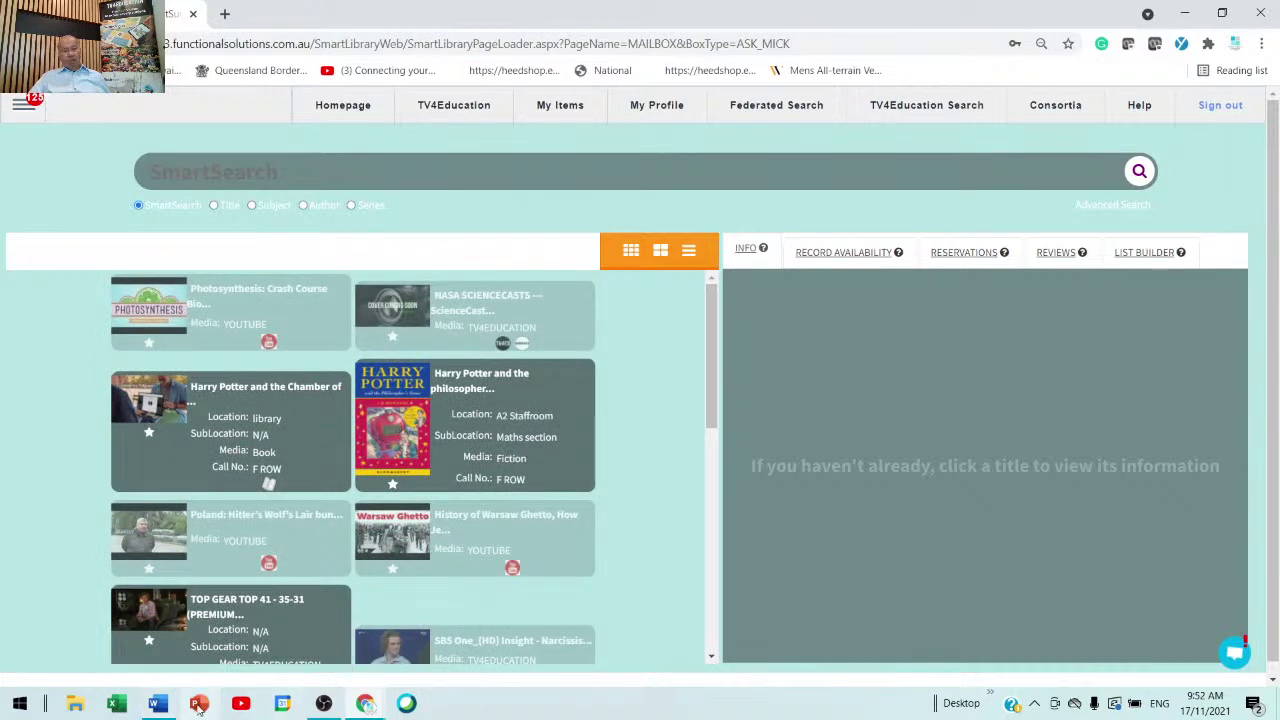
# - Check the support phone number in the Word note, then open the library's MailBox support tickets
pyautogui.click(159, 707)
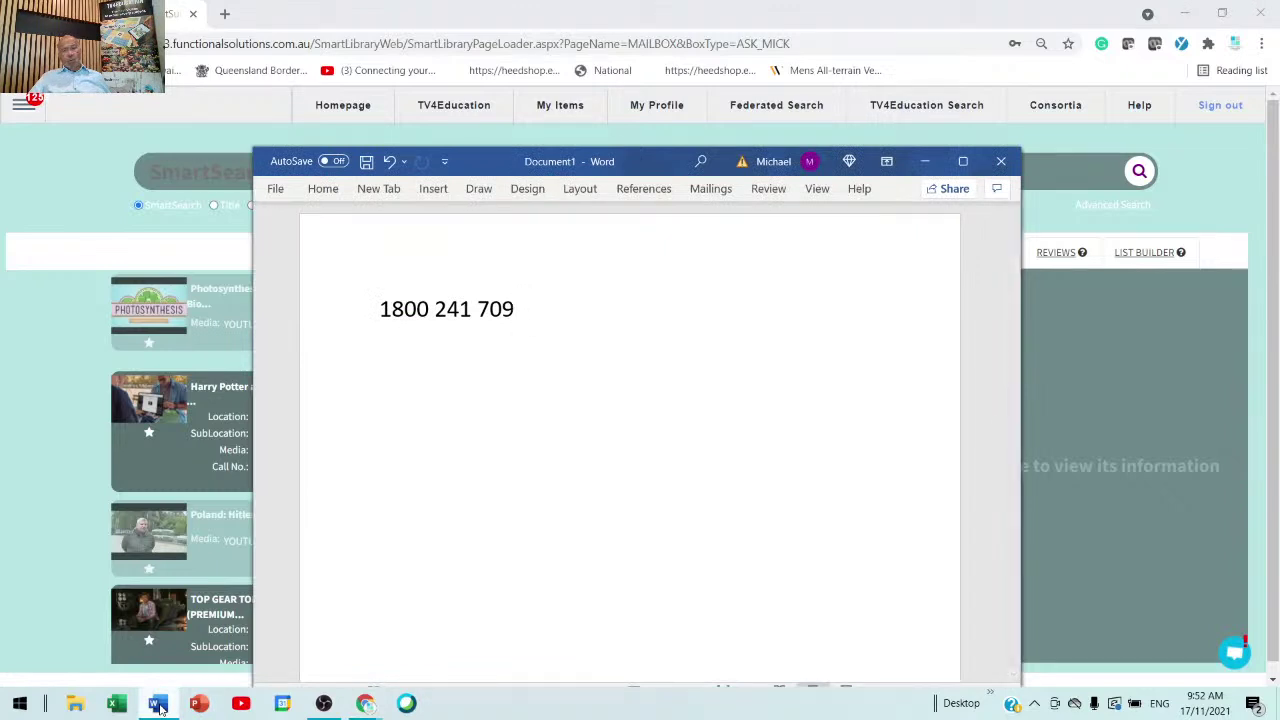
pyautogui.click(22, 108)
pyautogui.click(38, 192)
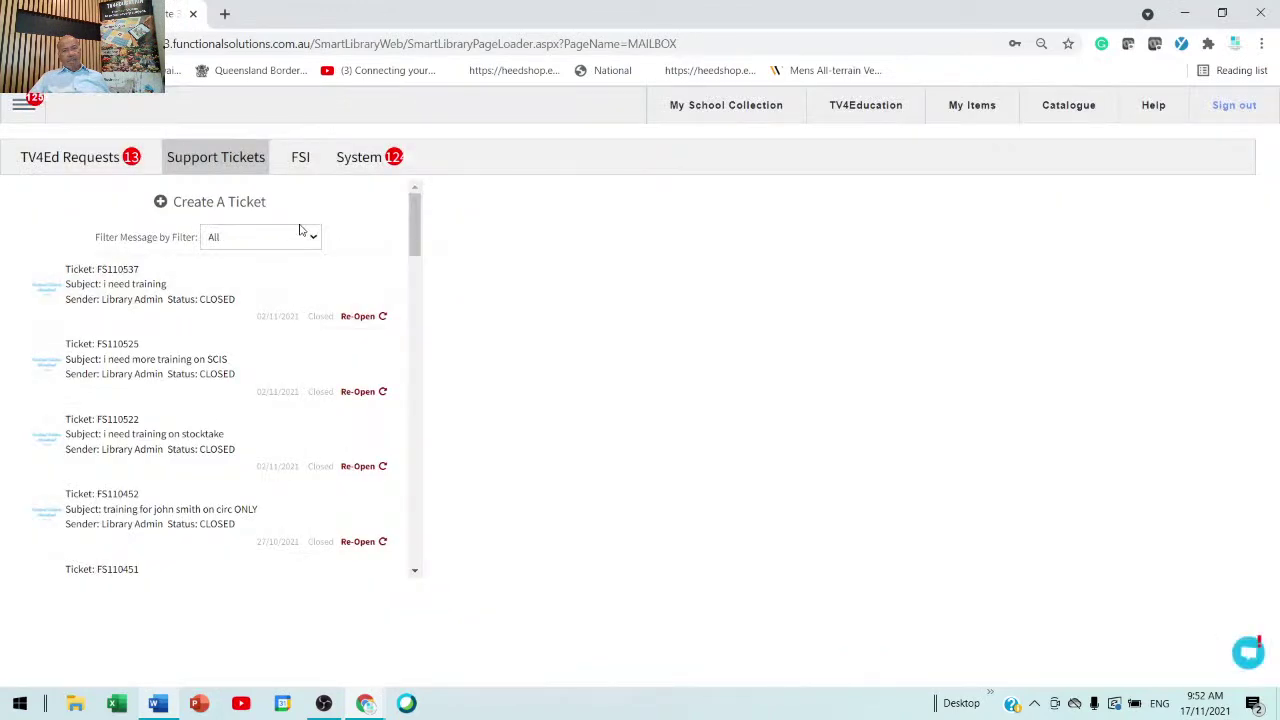
# - Open a new support ticket form and click into Subject, then go back to My School Collection
pyautogui.click(258, 205)
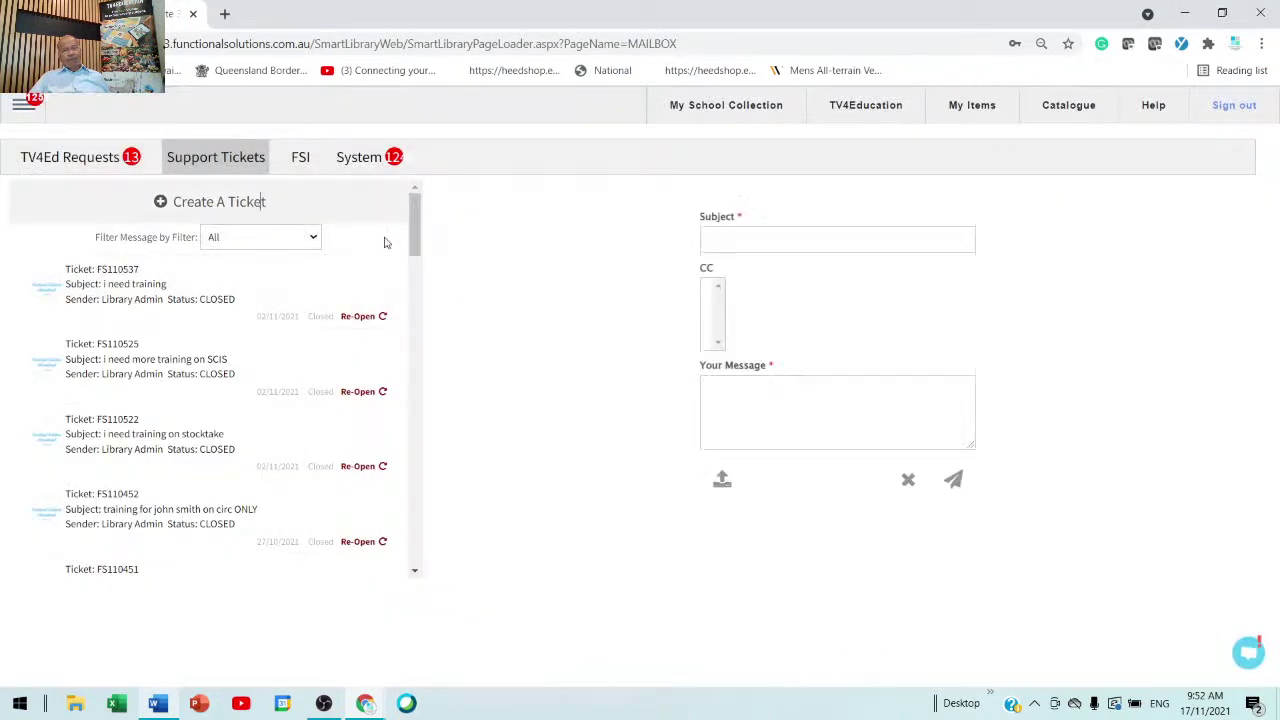
pyautogui.click(773, 245)
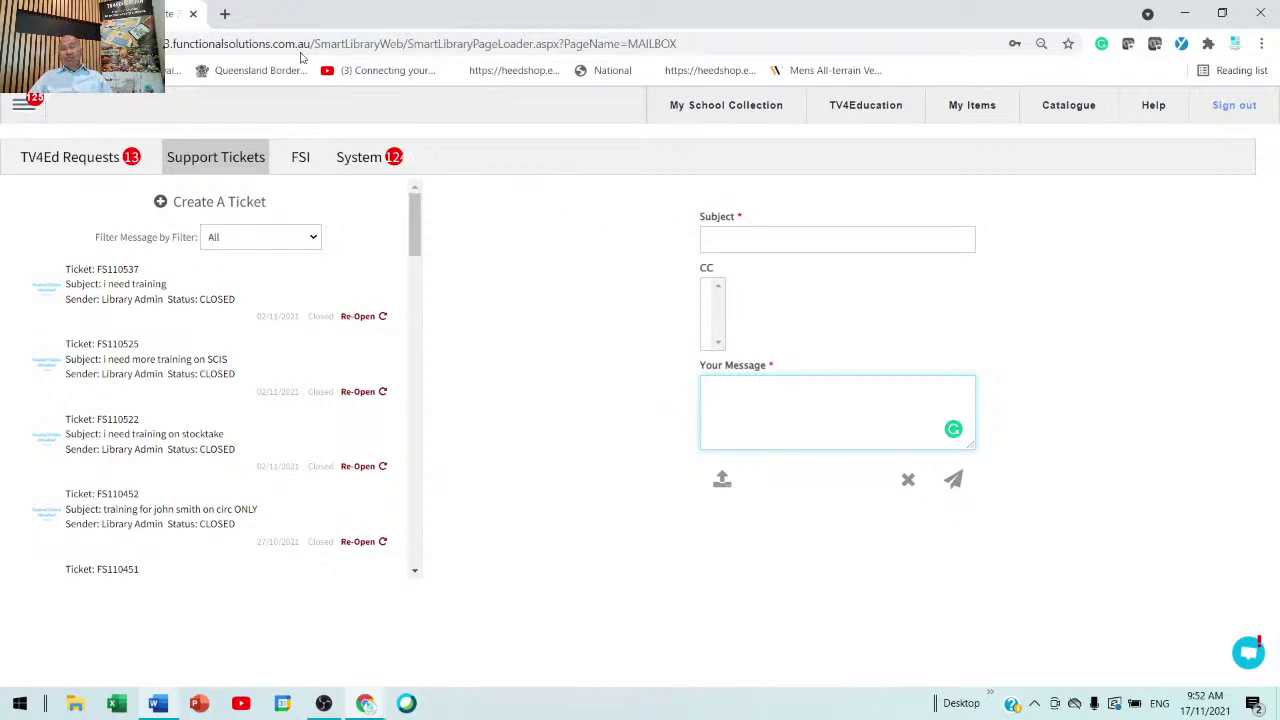
pyautogui.click(729, 110)
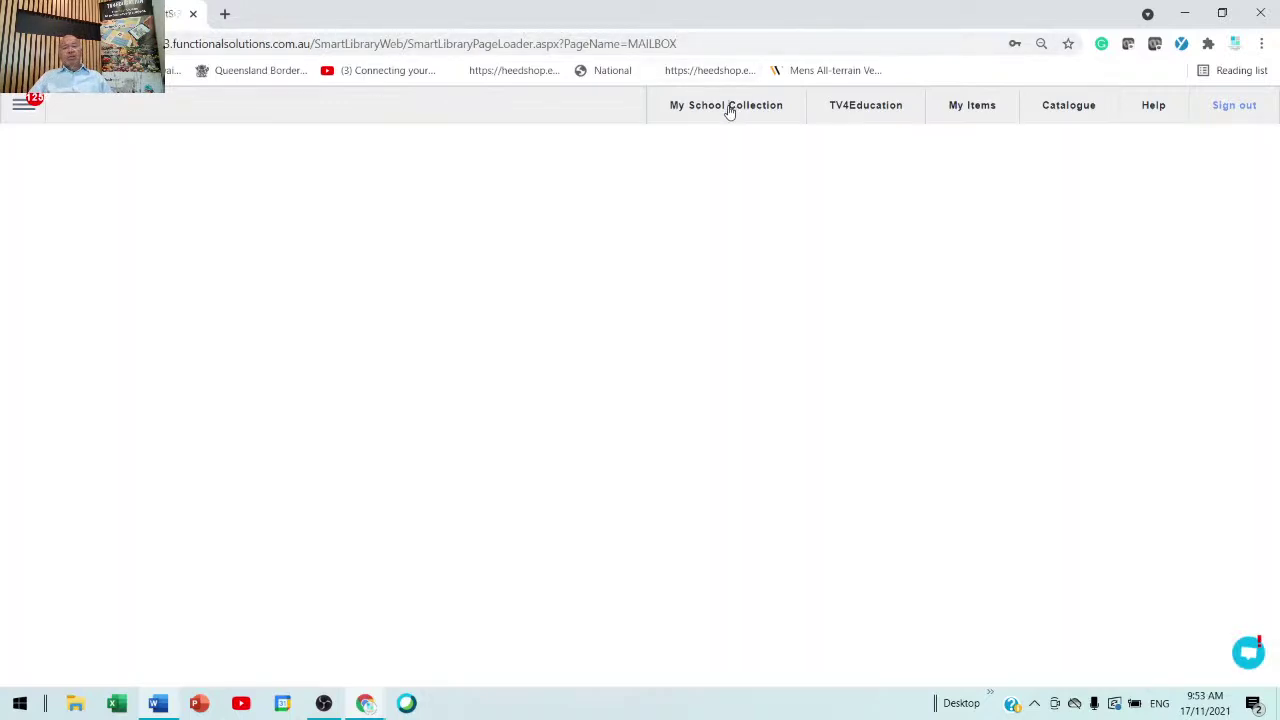